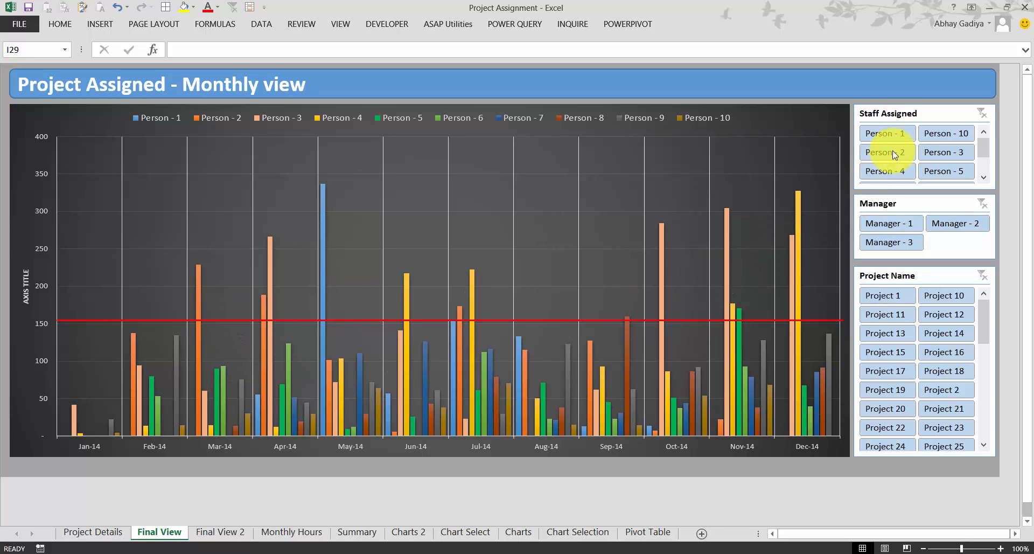
- Filter the monthly project chart by assigned staff, viewing Person - 1 and Person - 5 in turn
click(900, 138)
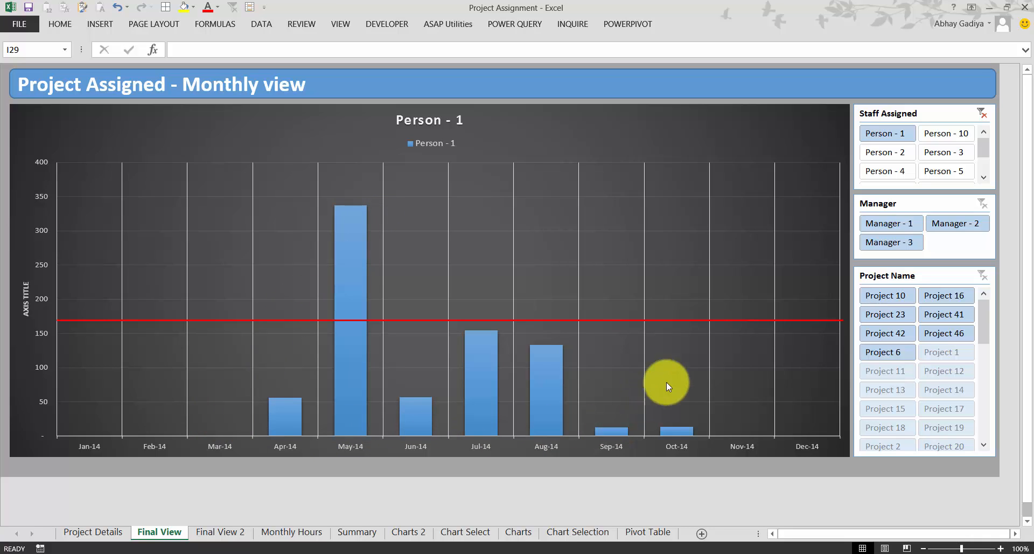
click(940, 170)
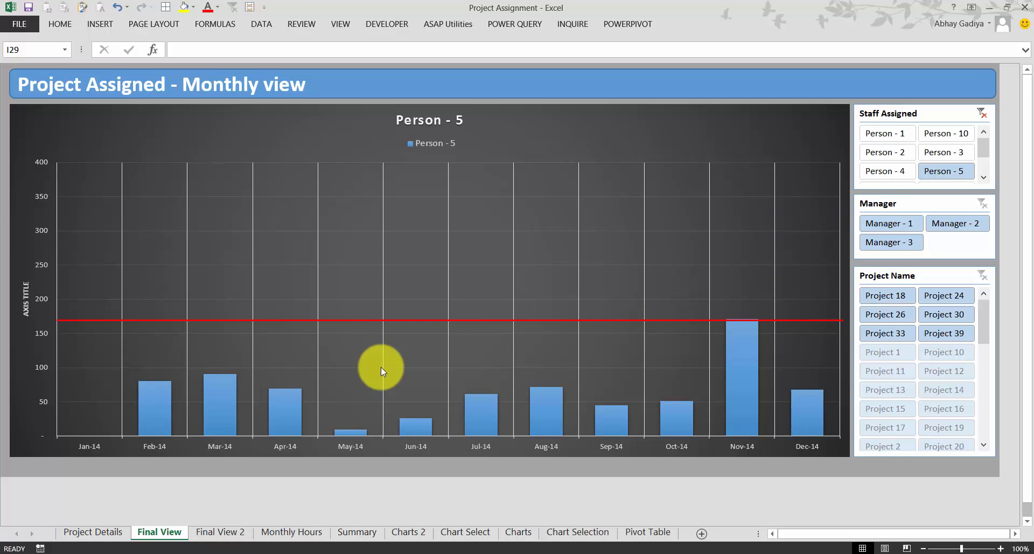
- View the Final View 2 allocation summary as manager-wise stacked, staff-wise bar and staff-wise stacked charts
click(220, 532)
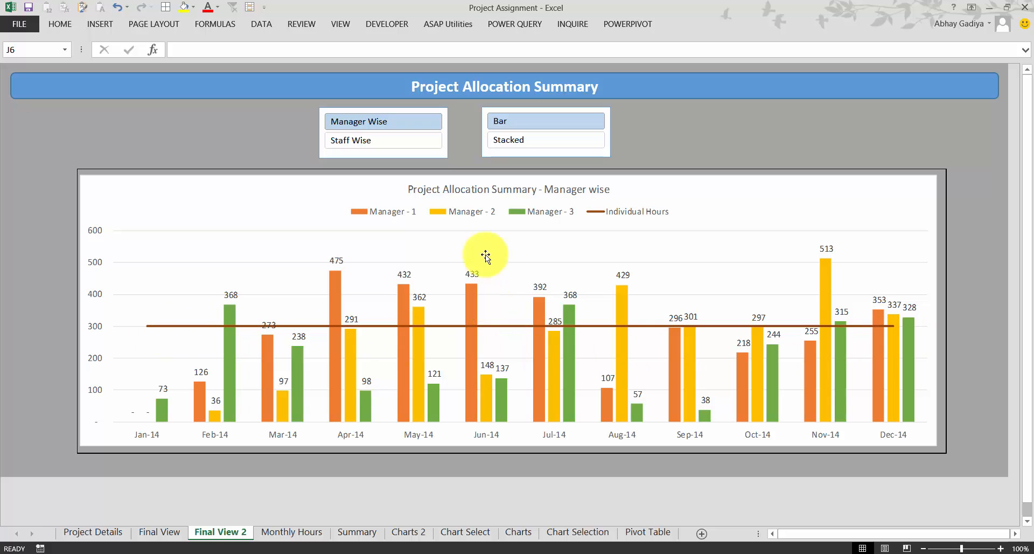
click(509, 139)
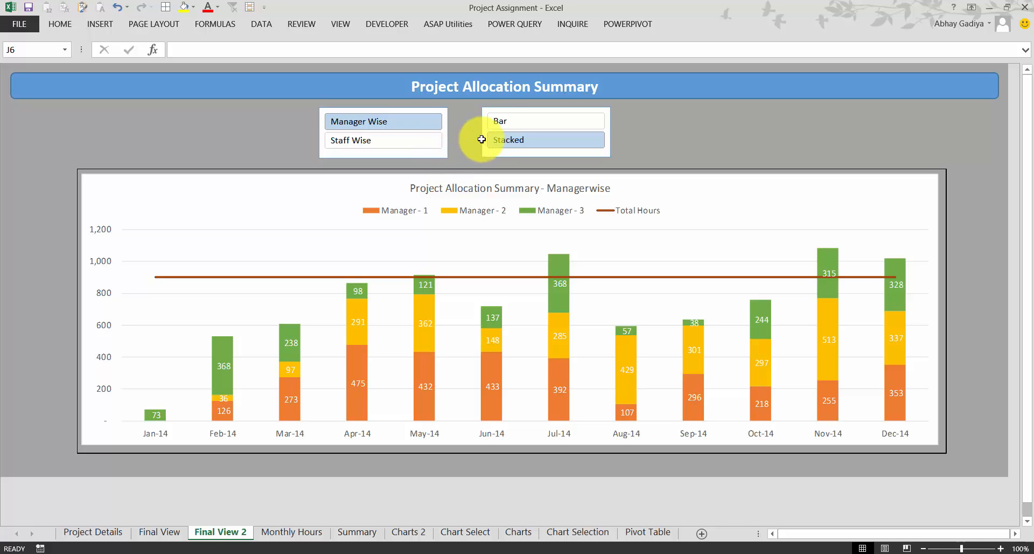
click(511, 129)
click(403, 143)
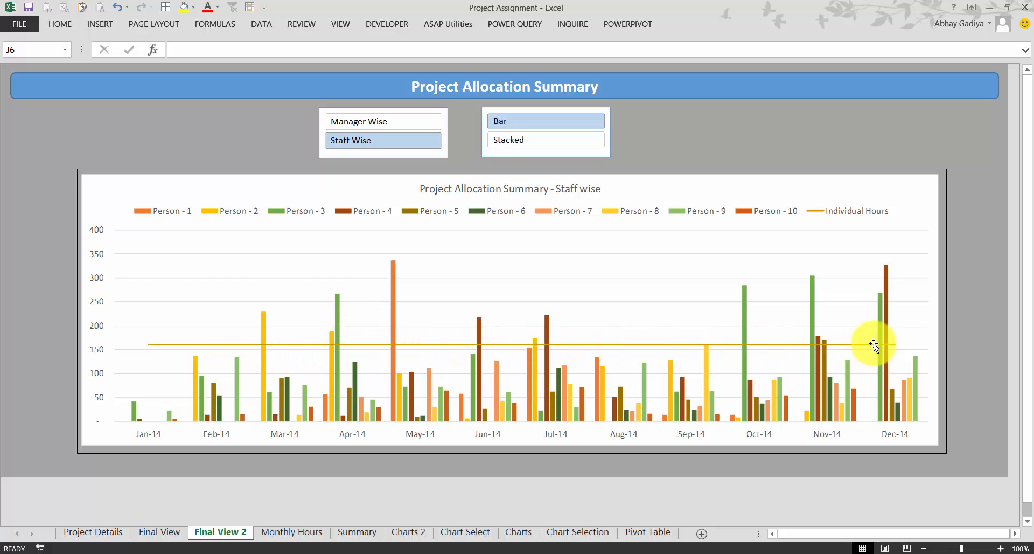
click(517, 139)
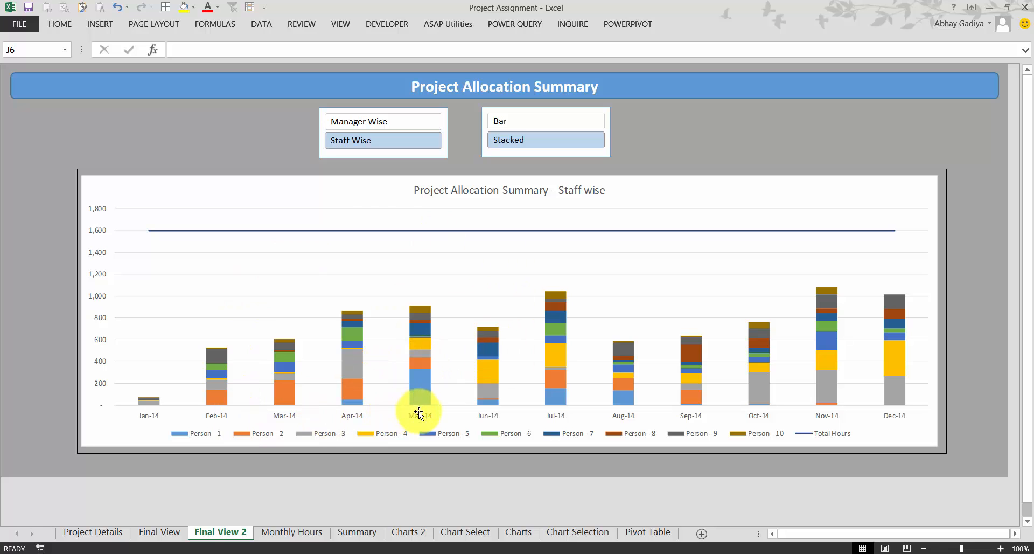
- Switch to the Project Assignment Part 2 workbook and review the Project Data table from its first column
click(331, 480)
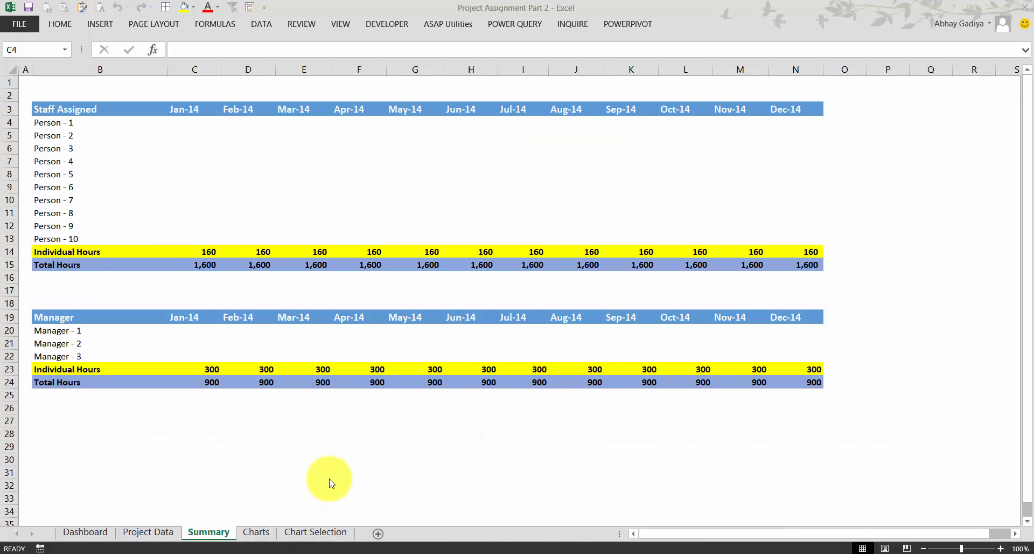
click(156, 532)
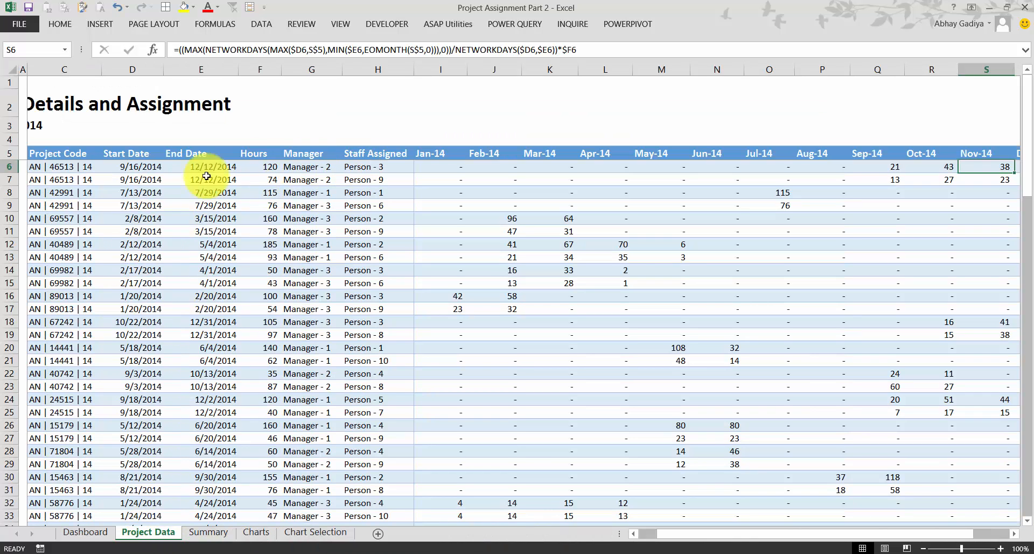
click(147, 243)
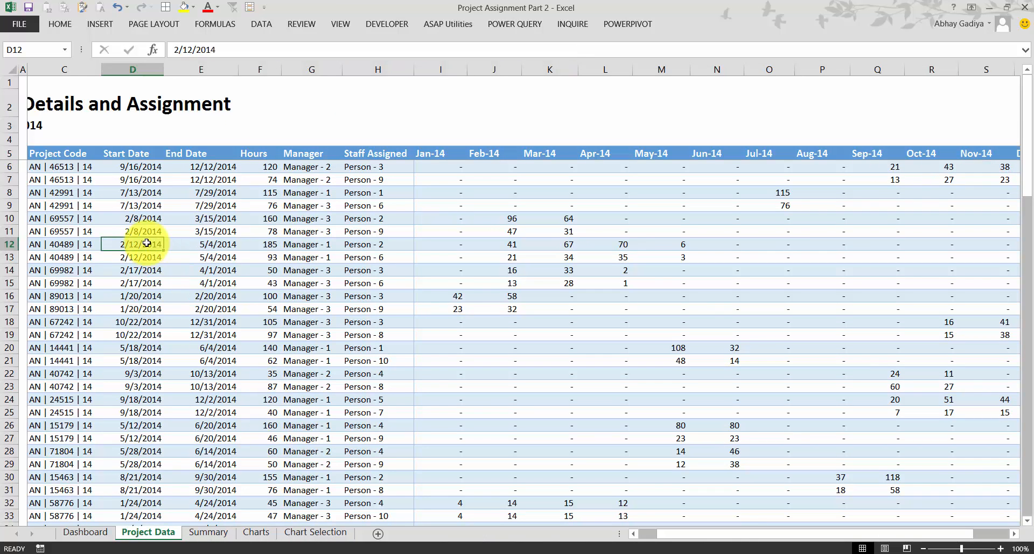
key(Left)
key(Left)
key(Left)
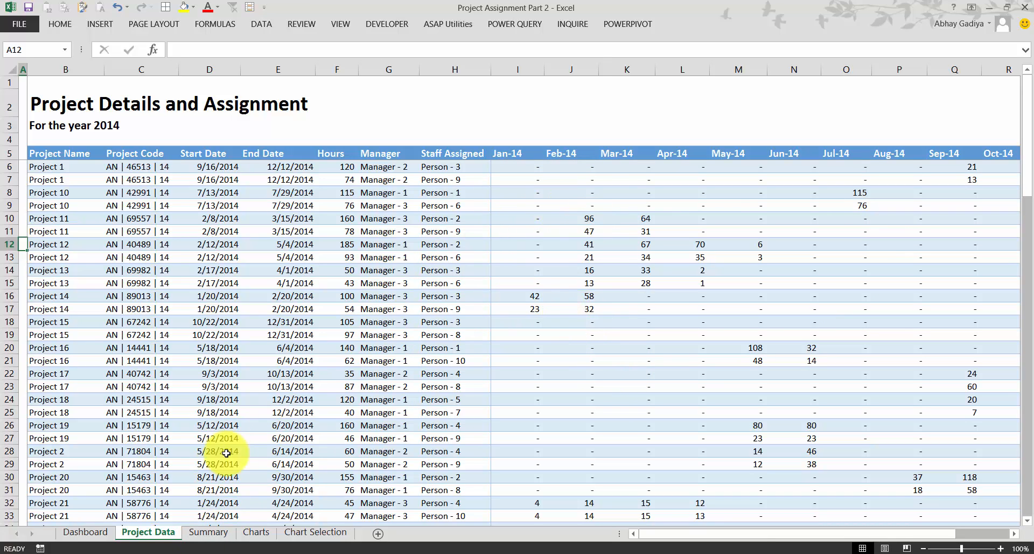
- Start a SUMIF formula in Summary cell C4 with the staff range 'Project Data'!$H$6:$H$105 as absolute reference
click(207, 531)
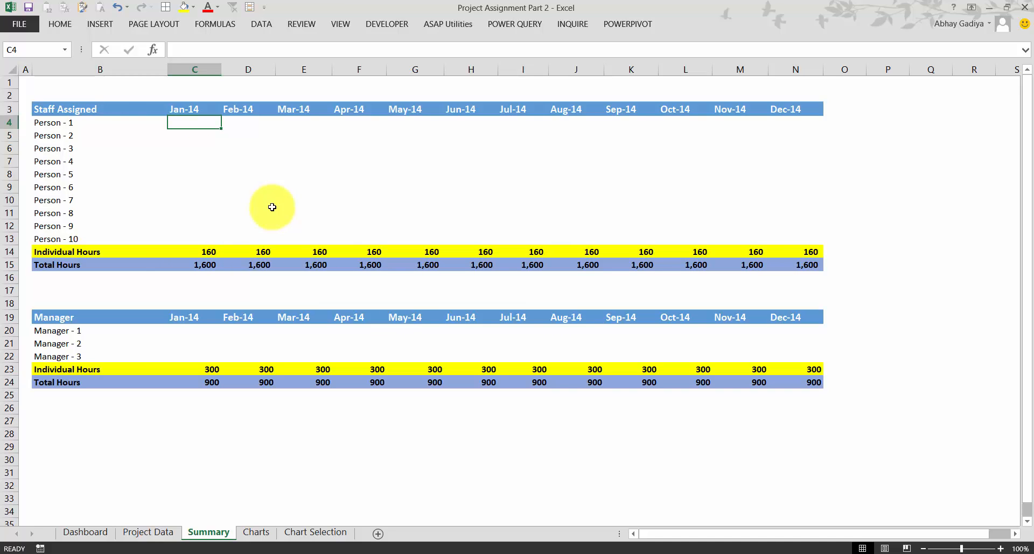
text(=sumif)
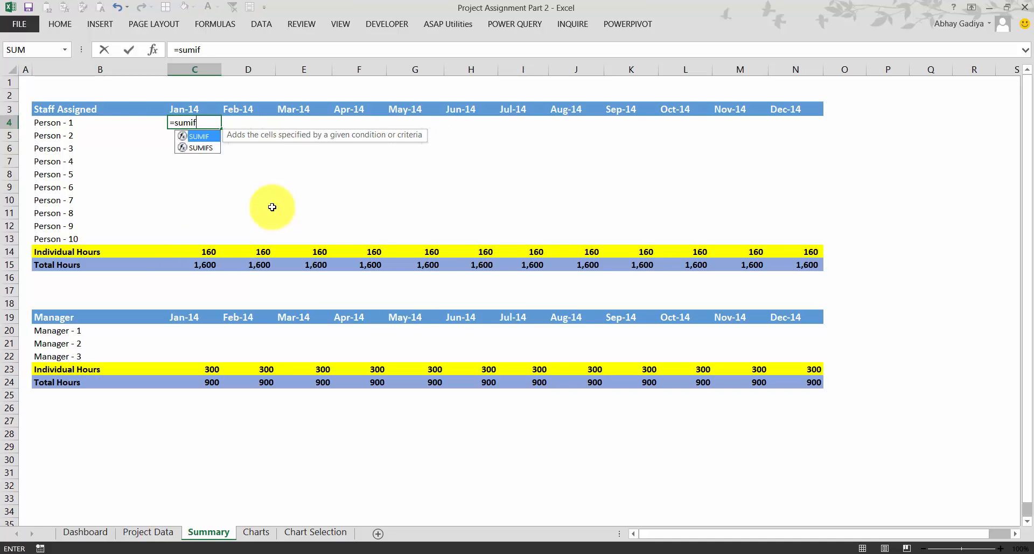
key(Tab)
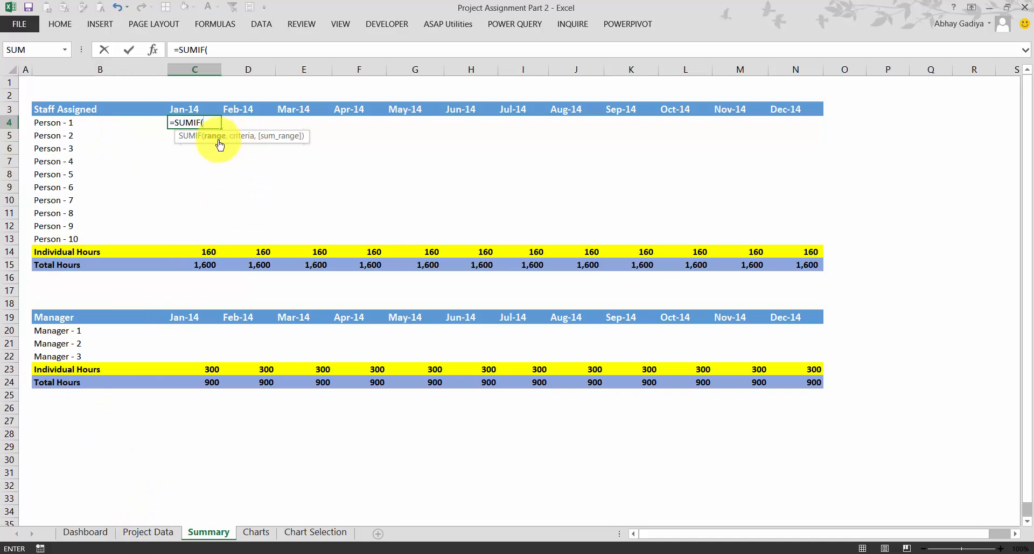
click(169, 537)
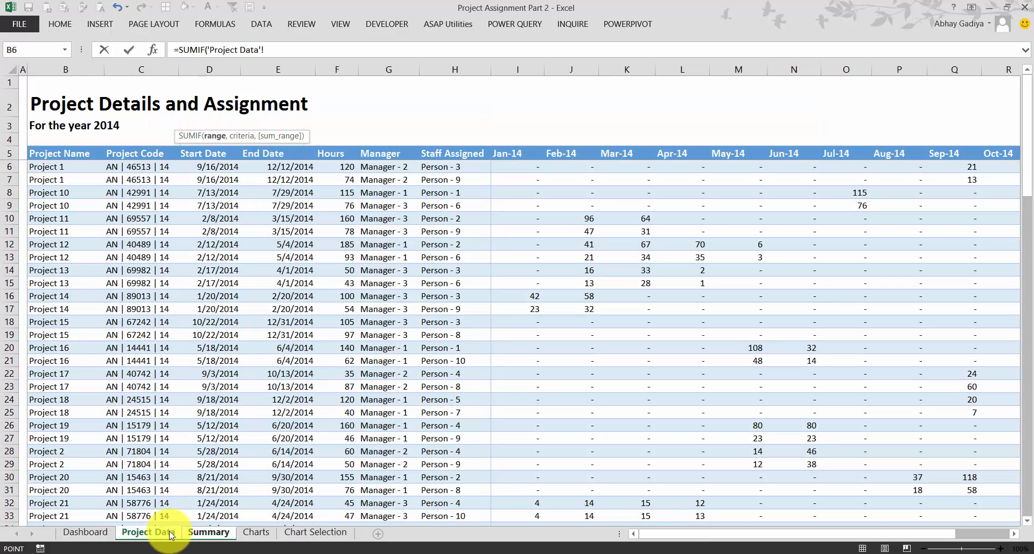
click(464, 157)
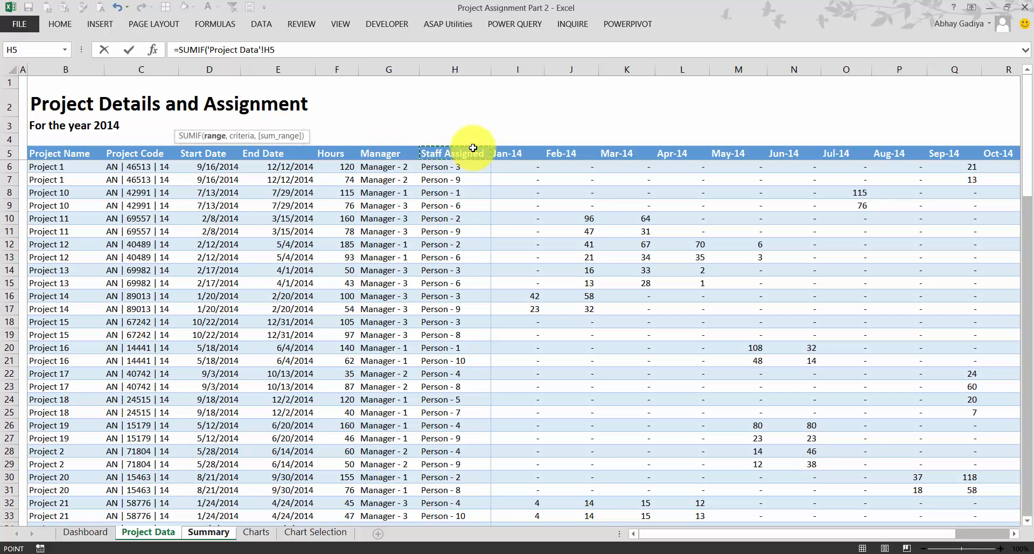
key(ctrl+shift+Down)
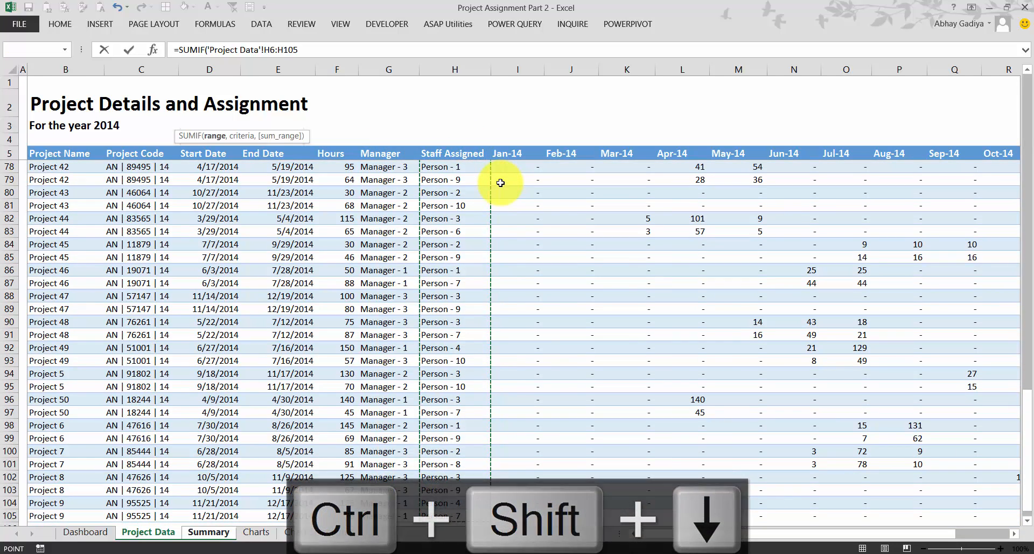
key(F4)
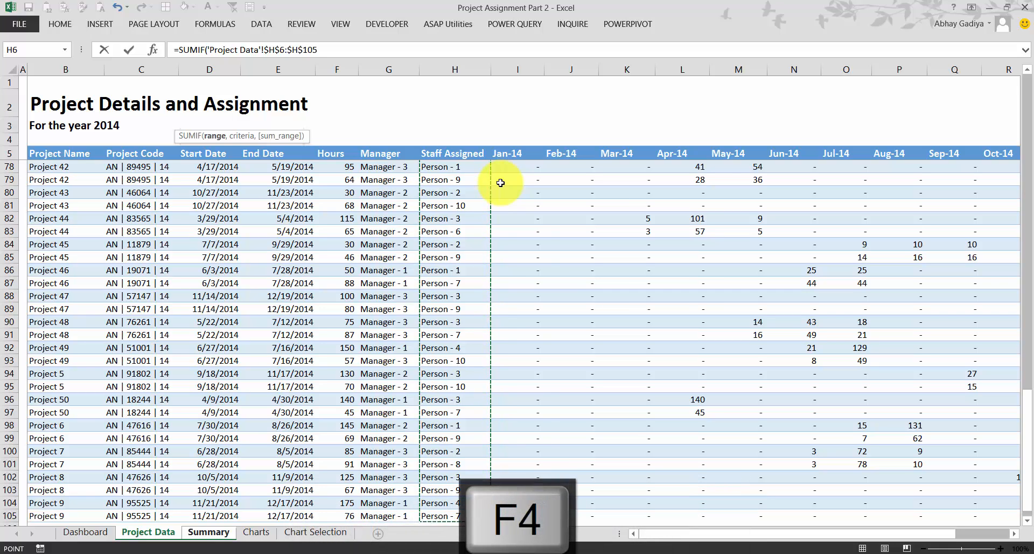
text(,)
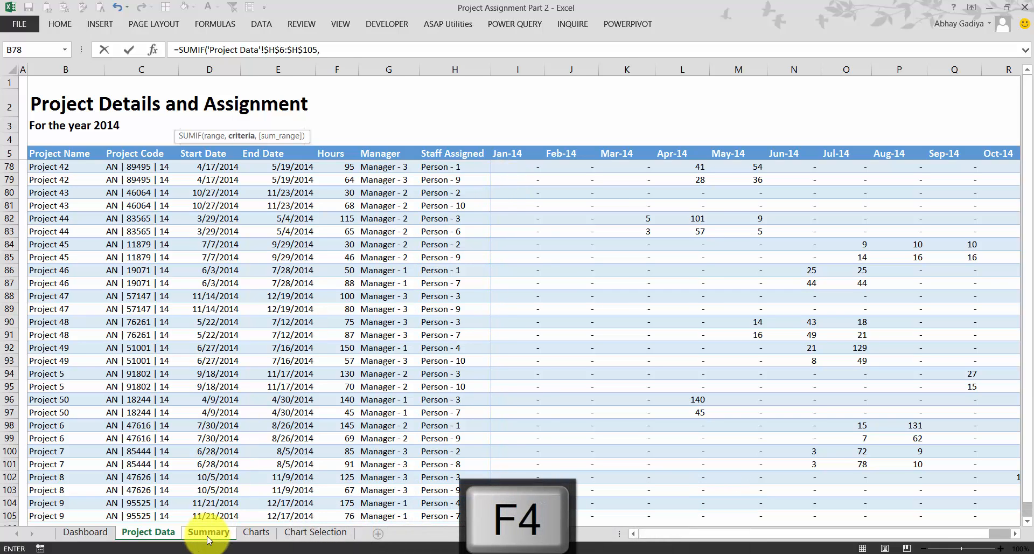
- Add the Person - 1 cell as the SUMIF criteria, locking only its column as Summary!$B4
click(208, 533)
click(72, 123)
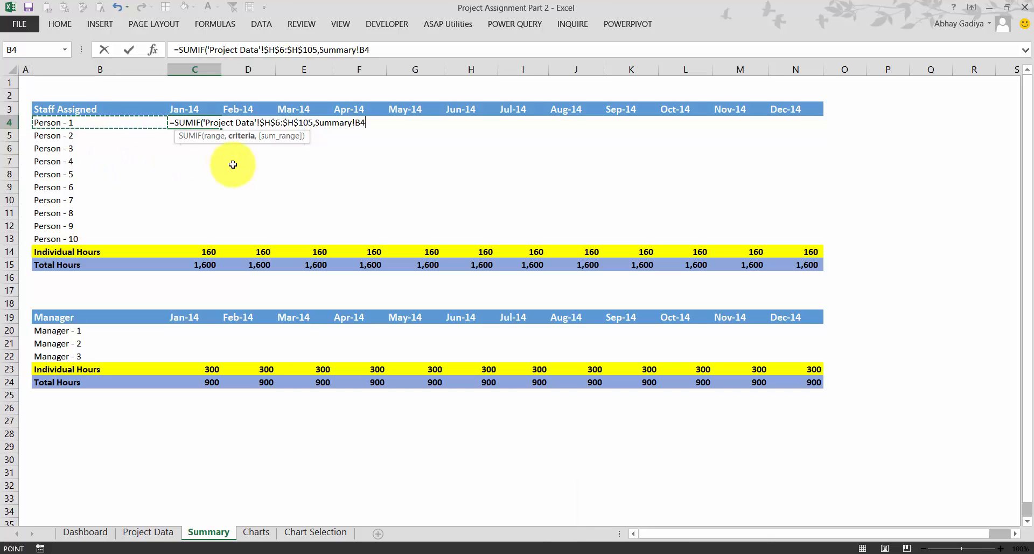
key(F4)
key(F4)
key(F4)
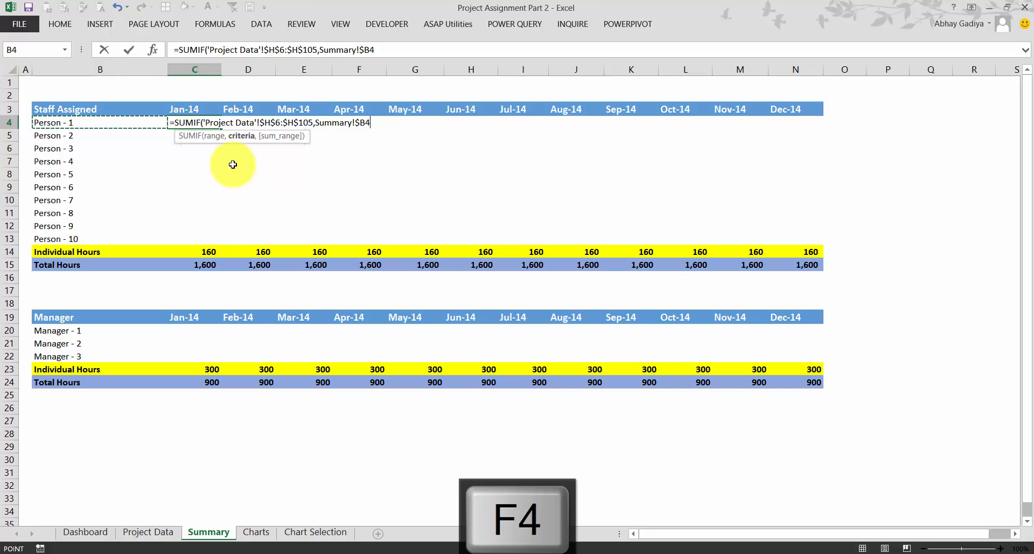
text(,)
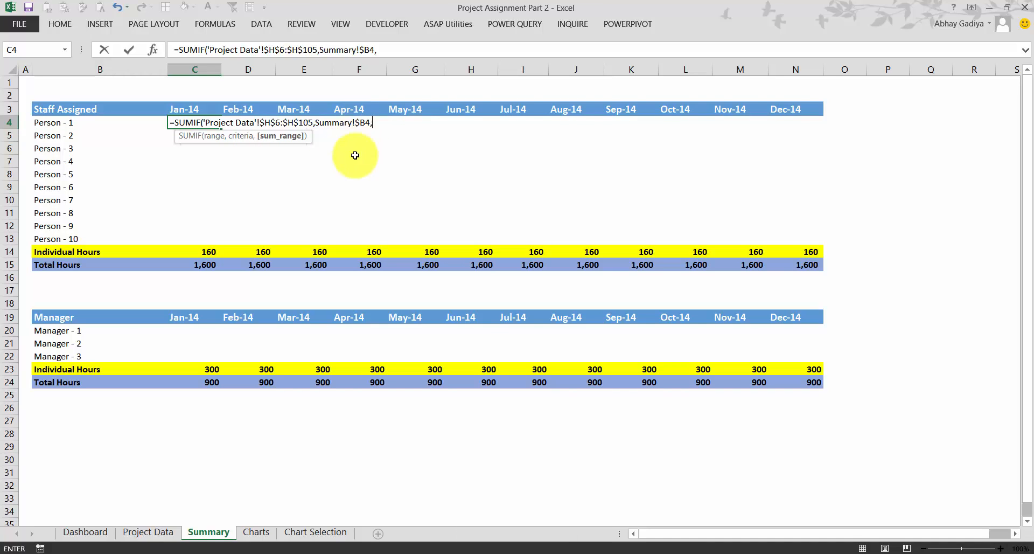
- Complete the C4 formula with the Jan-14 sum range 'Project Data'!I$6:I$105, locking only the rows
click(148, 532)
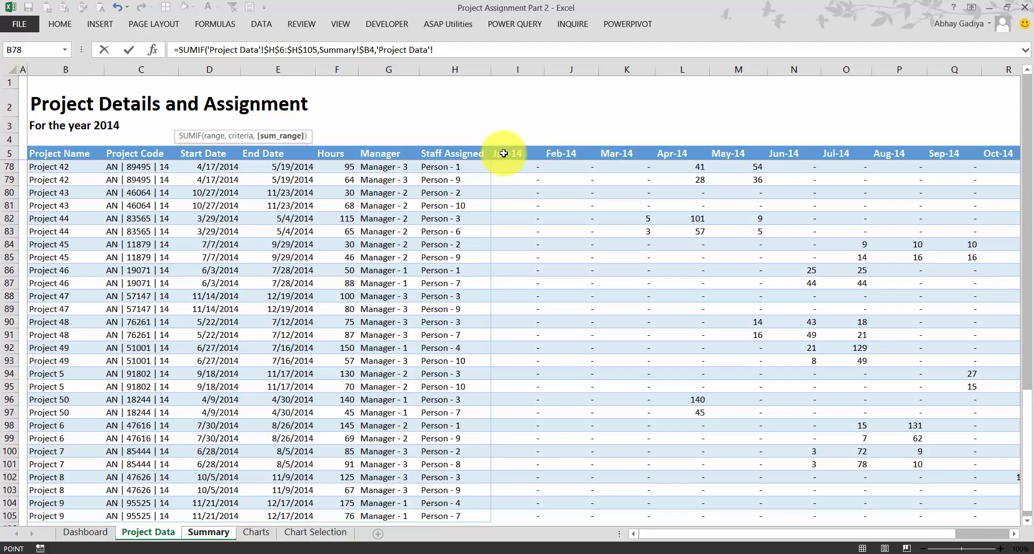
key(Down)
key(ctrl+shift+Down)
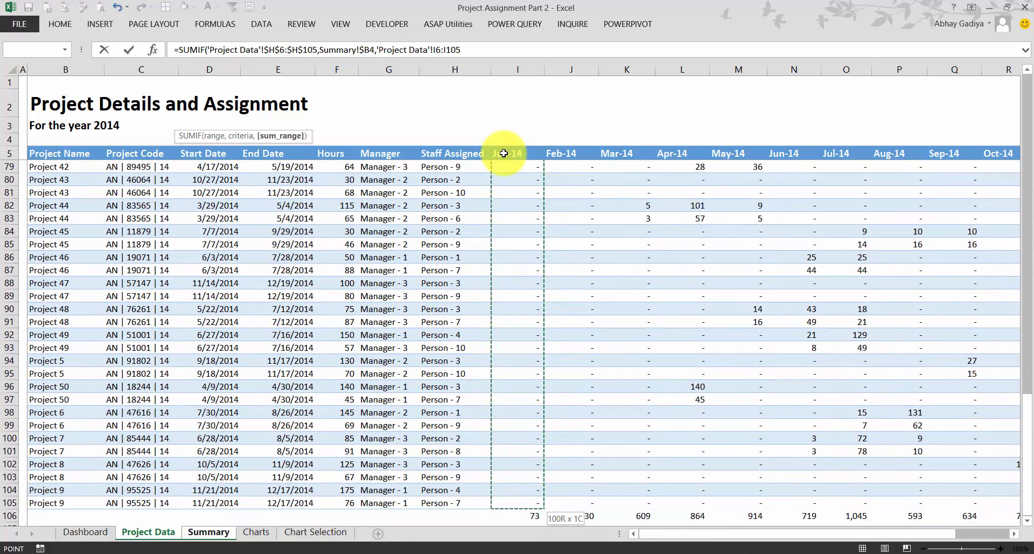
key(F4)
key(F4)
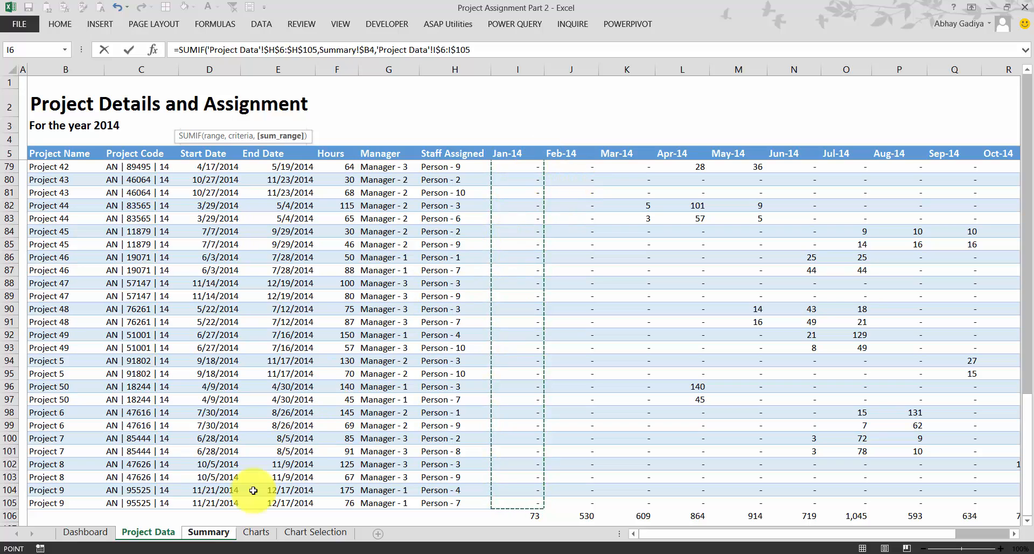
click(218, 534)
key(Return)
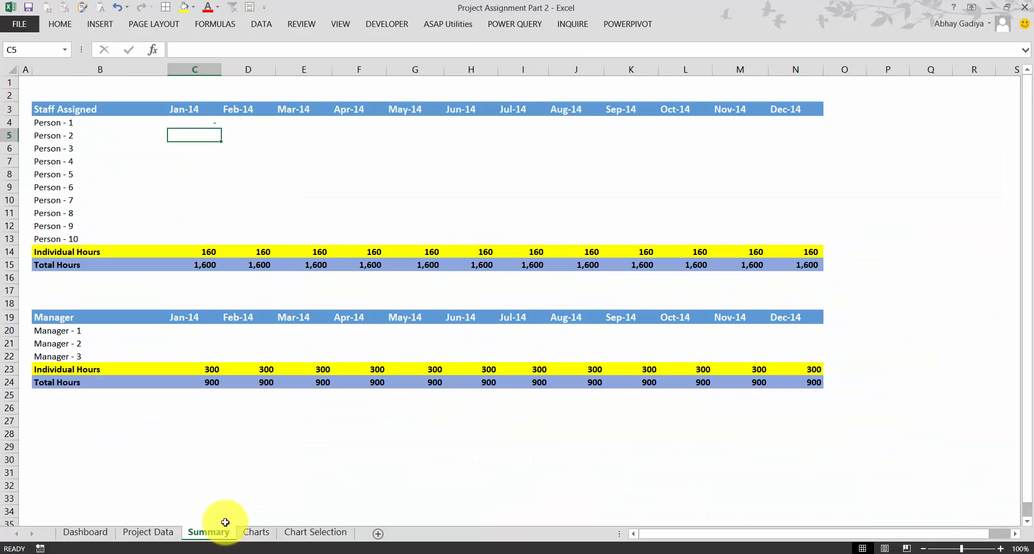
- Copy the SUMIF formula from C4 across the whole staff table, C4:N13
key(Up)
key(ctrl+c)
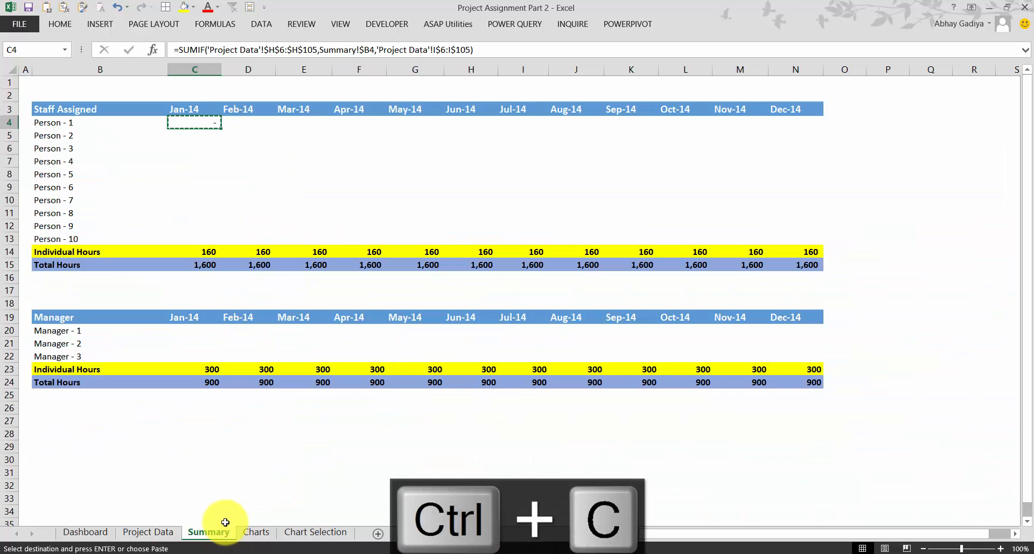
key(shift+Down)
key(shift+Down)
key(shift+Down)
key(shift+Down)
key(shift+Down)
key(shift+Down)
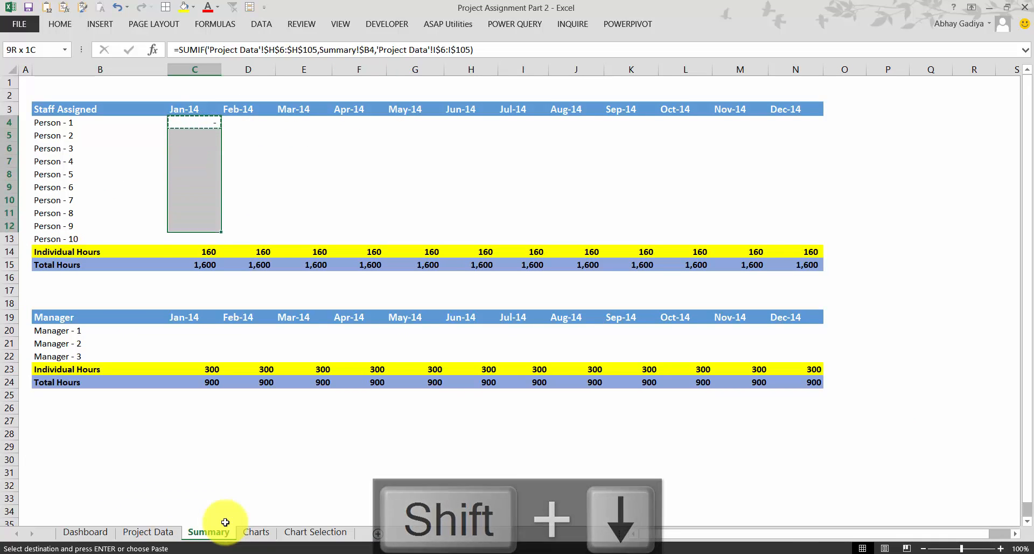
key(shift+Right)
key(shift+Right)
key(shift+Right)
key(shift+Right)
key(shift+Right)
key(shift+Right)
key(shift+Right)
key(shift+Right)
key(shift+Right)
key(shift+Right)
key(shift+Right)
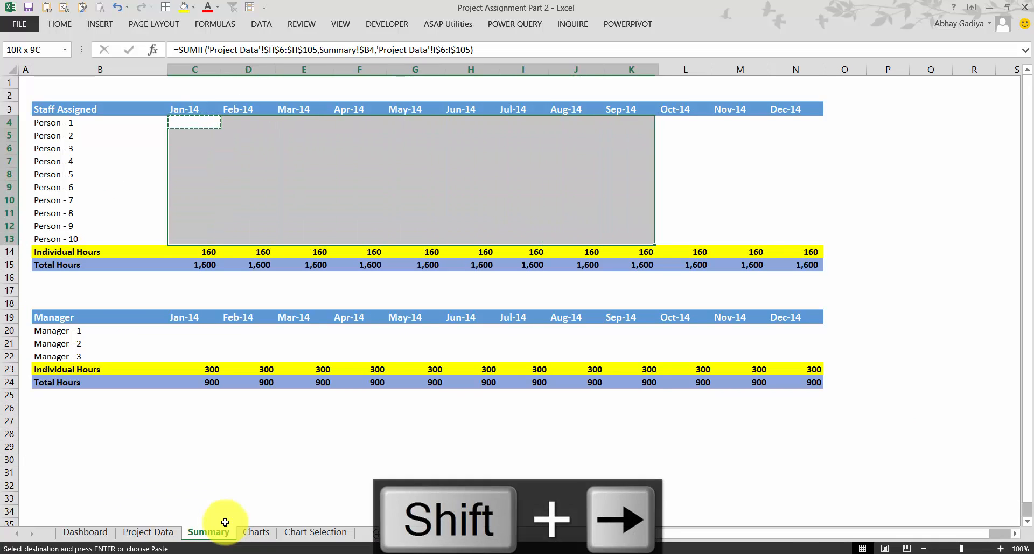
key(ctrl+v)
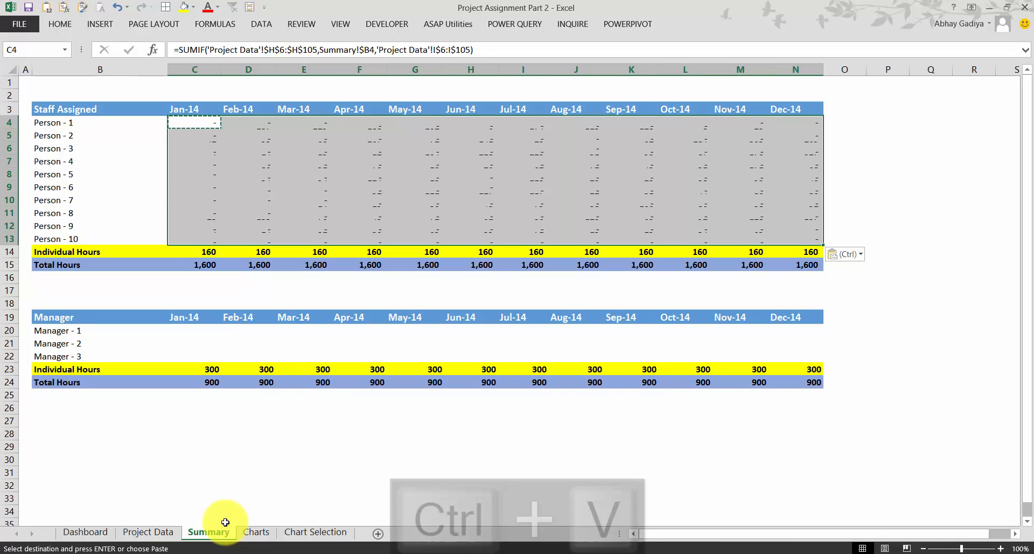
- Check the copied formula in C5, the Individual Hours row and the Jan-14 Total Hours formula in the staff table
click(204, 135)
key(Escape)
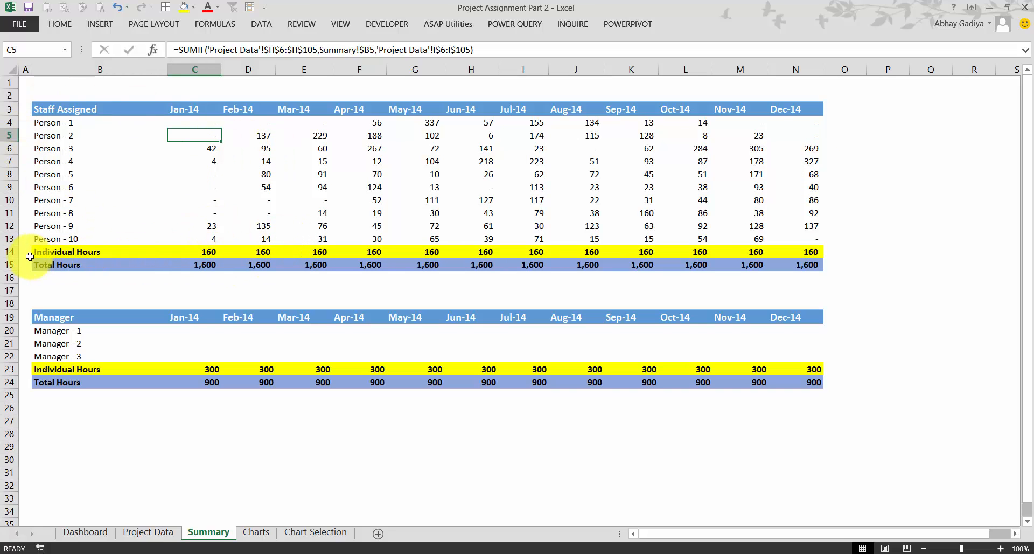
click(10, 252)
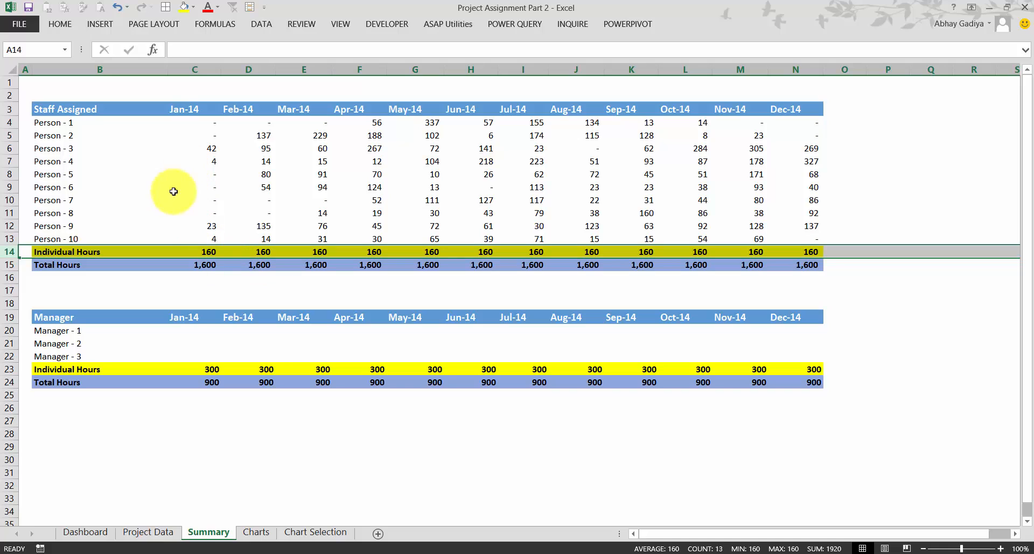
click(188, 263)
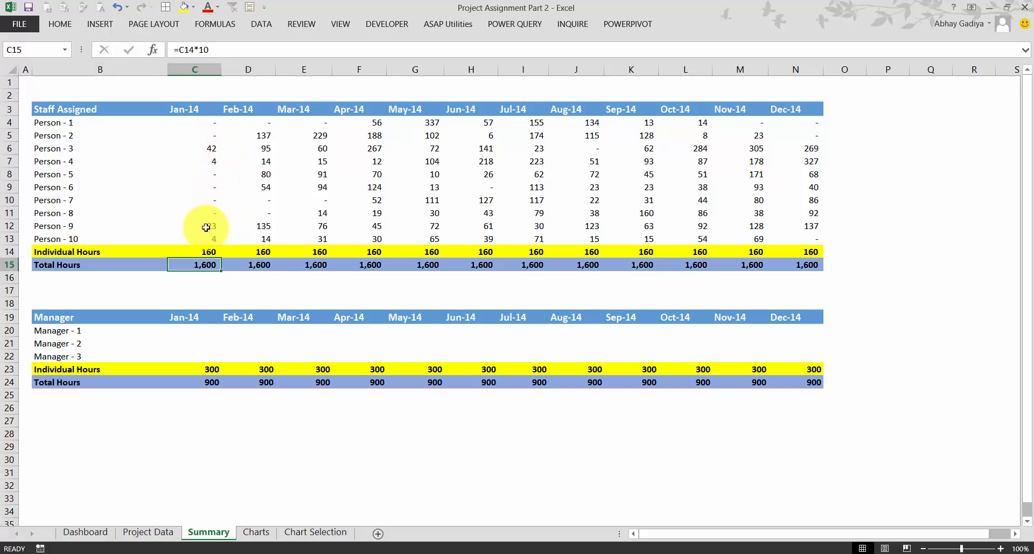
- Start a SUMIF formula in C20 for Manager - 1 with the fully locked Manager column range 'Project Data'!$G$6:$G$105
click(206, 331)
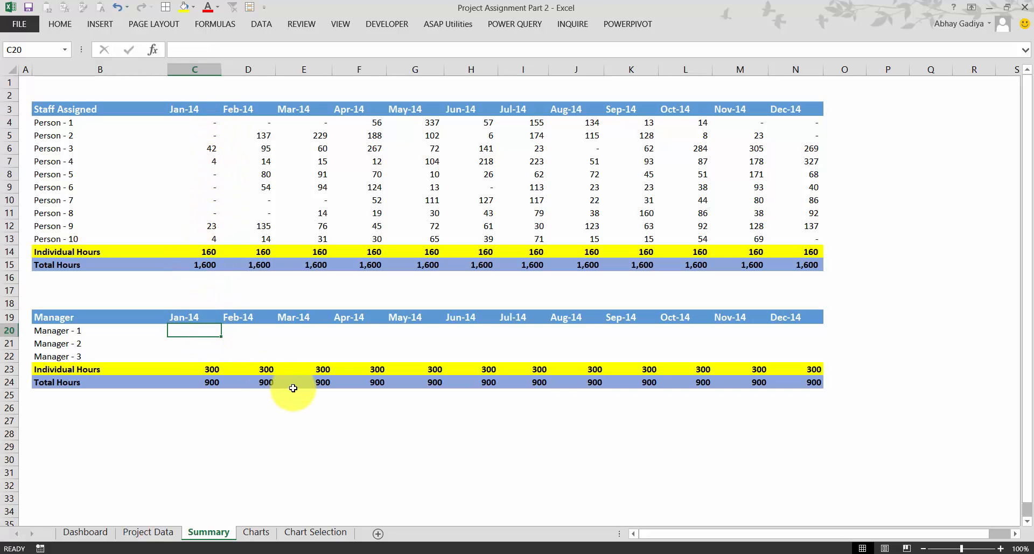
text(=sumif)
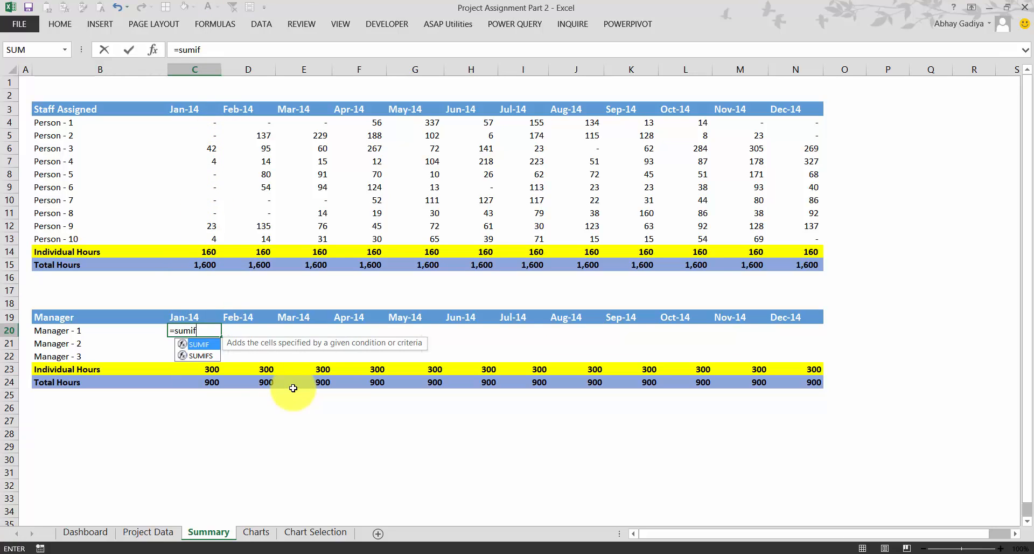
key(Tab)
click(150, 533)
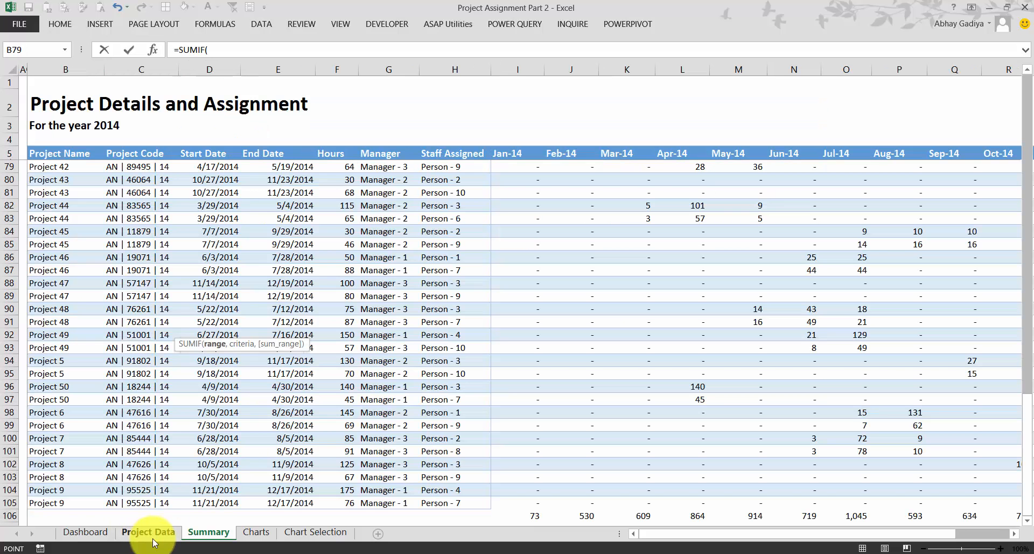
click(380, 144)
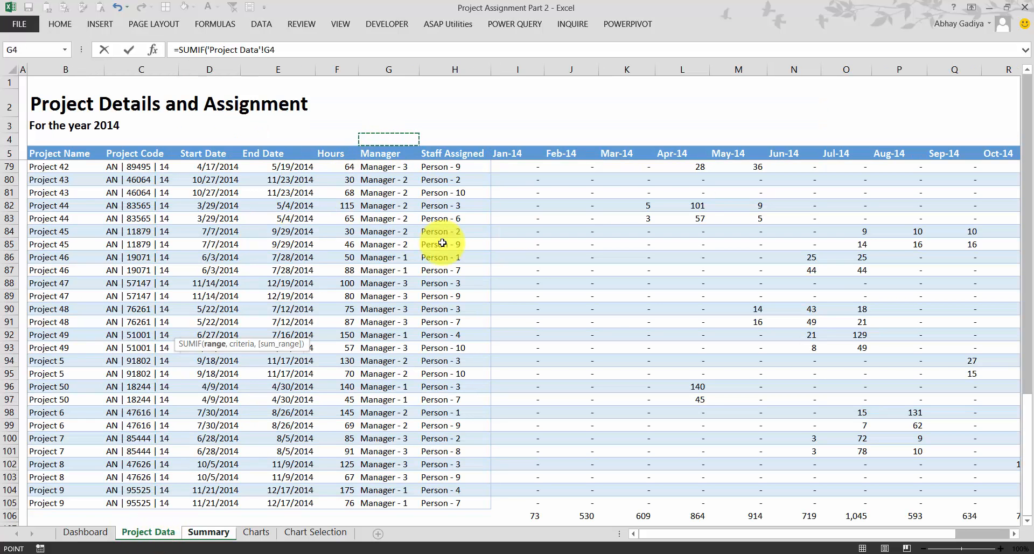
key(Down)
key(ctrl+shift+Down)
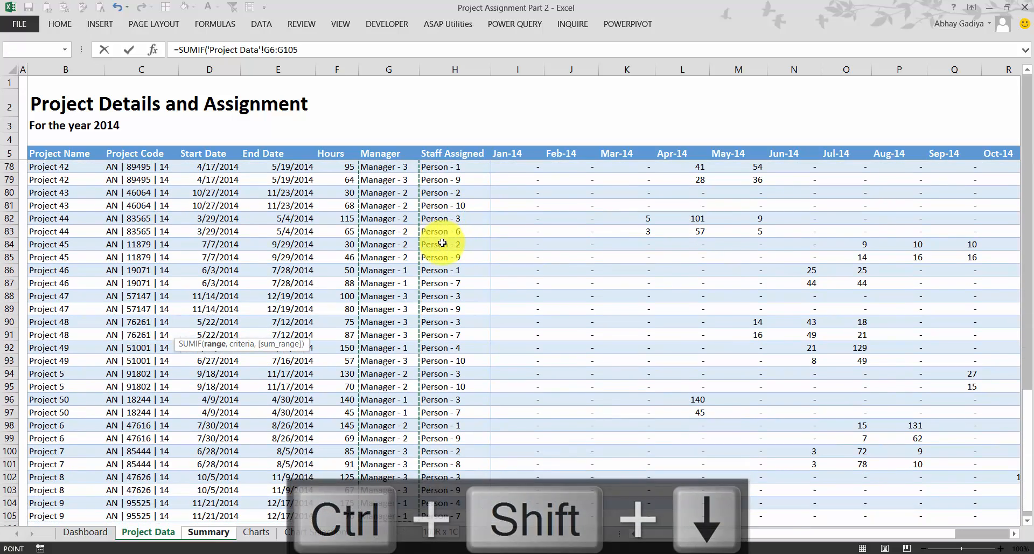
key(F4)
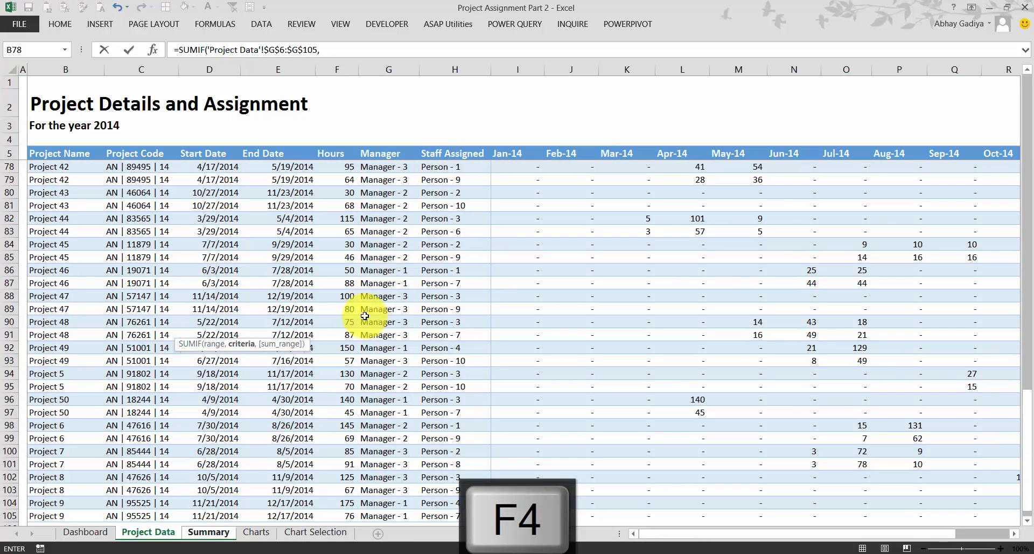
- Add the Manager - 1 cell as the SUMIF criteria, locking only its column as Summary!$B20
click(208, 532)
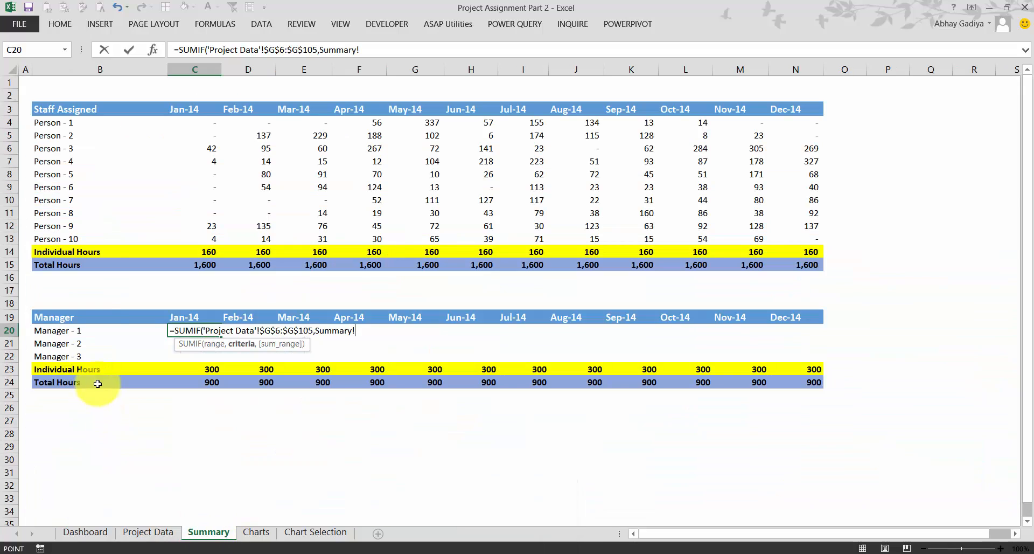
click(74, 329)
key(F4)
key(F4)
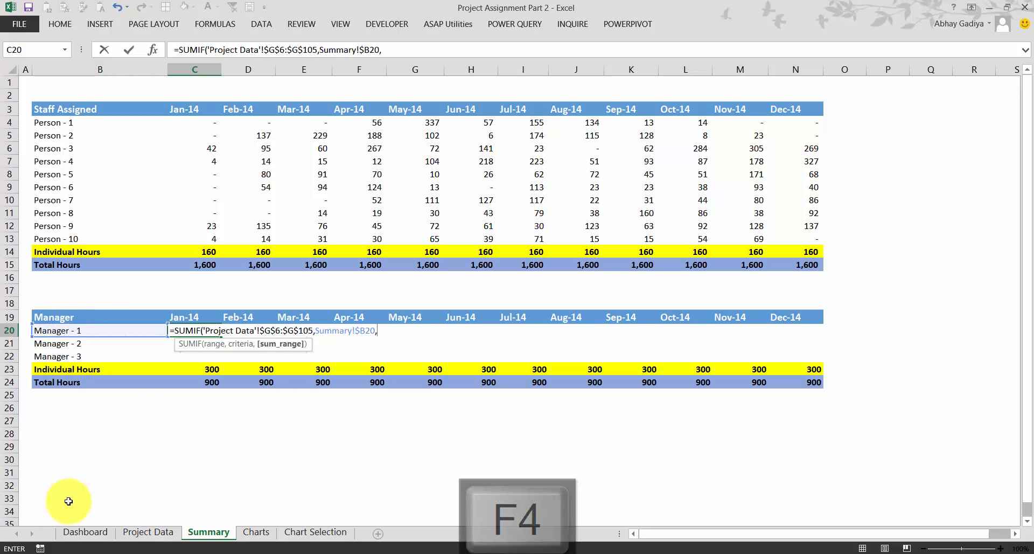
- Complete the C20 formula with the Jan-14 sum range 'Project Data'!I$6:I$105, locking only the rows
click(150, 532)
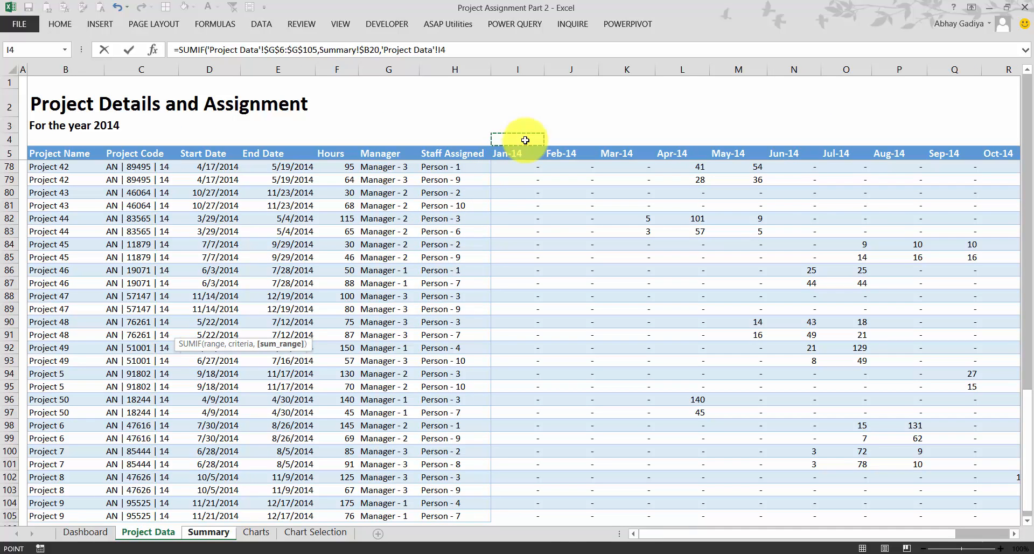
key(Down)
key(Down)
key(ctrl+shift+Down)
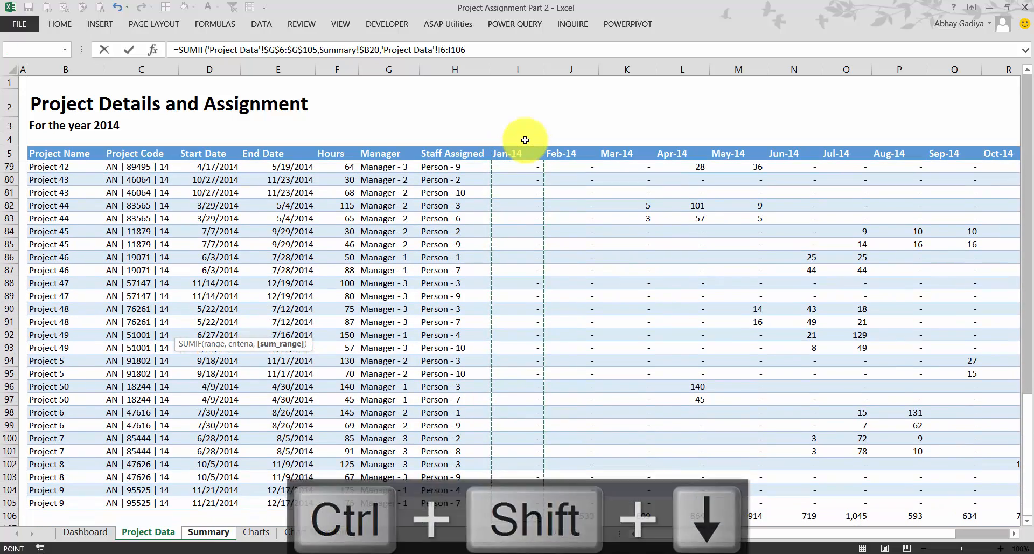
key(F4)
key(F4)
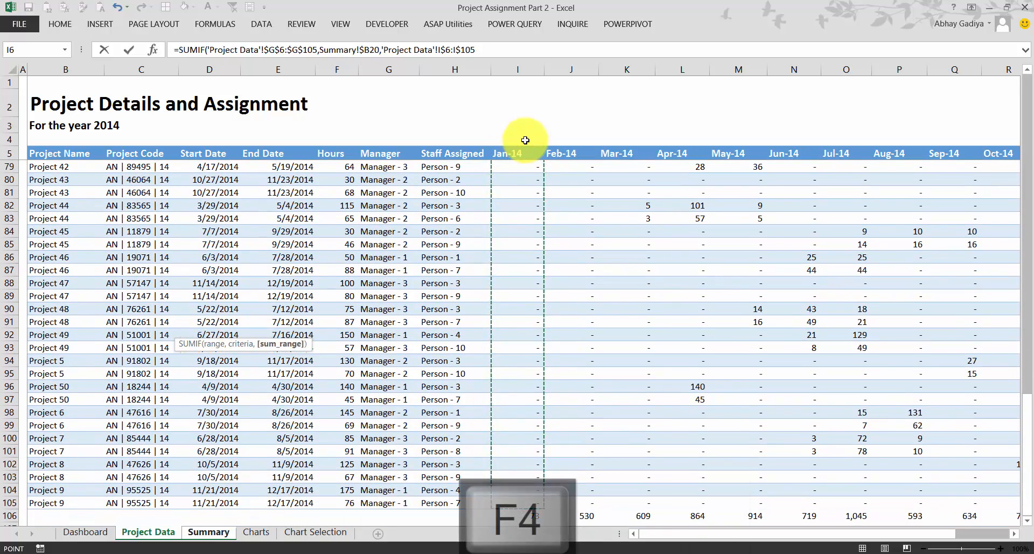
key(Return)
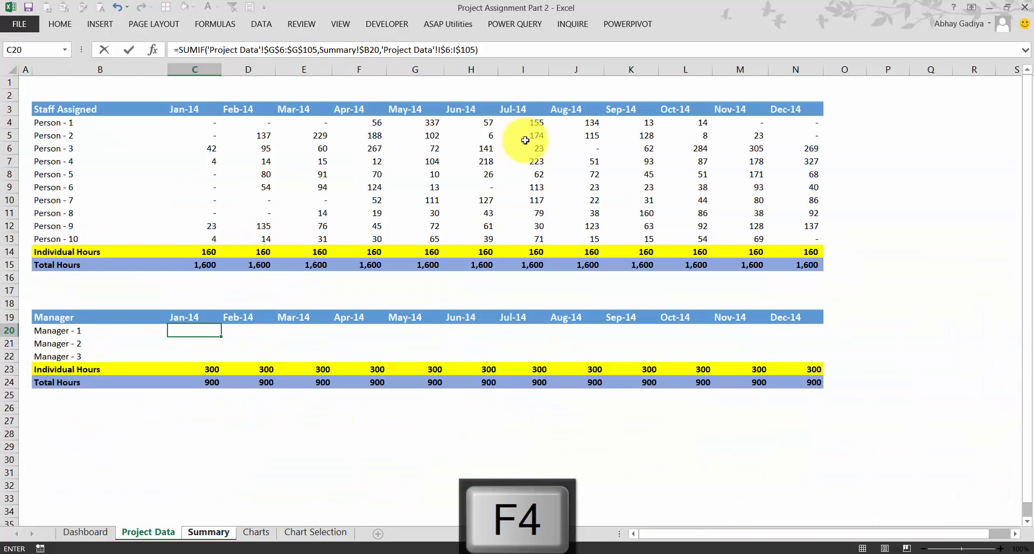
- Copy the SUMIF formula from C20 across the whole manager table, C20:N22
key(Up)
key(ctrl+c)
key(shift+Down)
key(shift+Down)
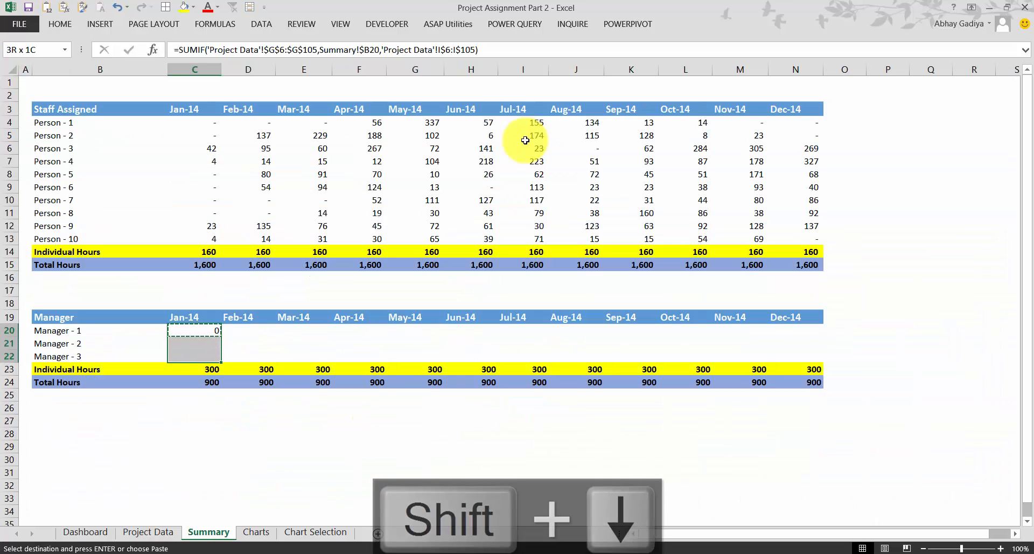
key(shift+Right)
key(shift+Right)
key(shift+Right)
key(shift+Right)
key(shift+Right)
key(shift+Right)
key(shift+Right)
key(shift+Right)
key(shift+Right)
key(shift+Right)
key(shift+Right)
key(ctrl+v)
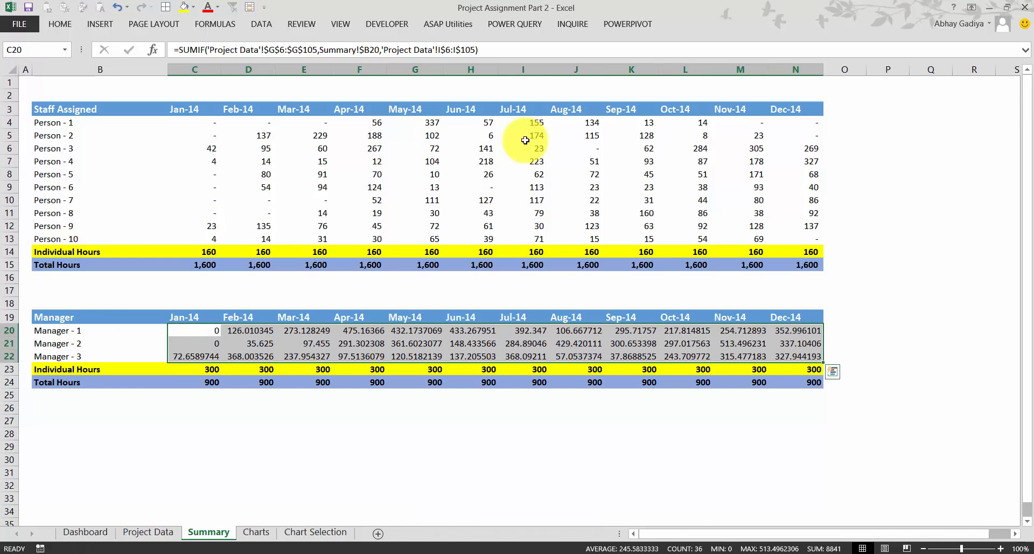
- Format the manager hours in C20:N22 as Accounting with 0 decimal places and no currency symbol
key(ctrl+1)
click(401, 130)
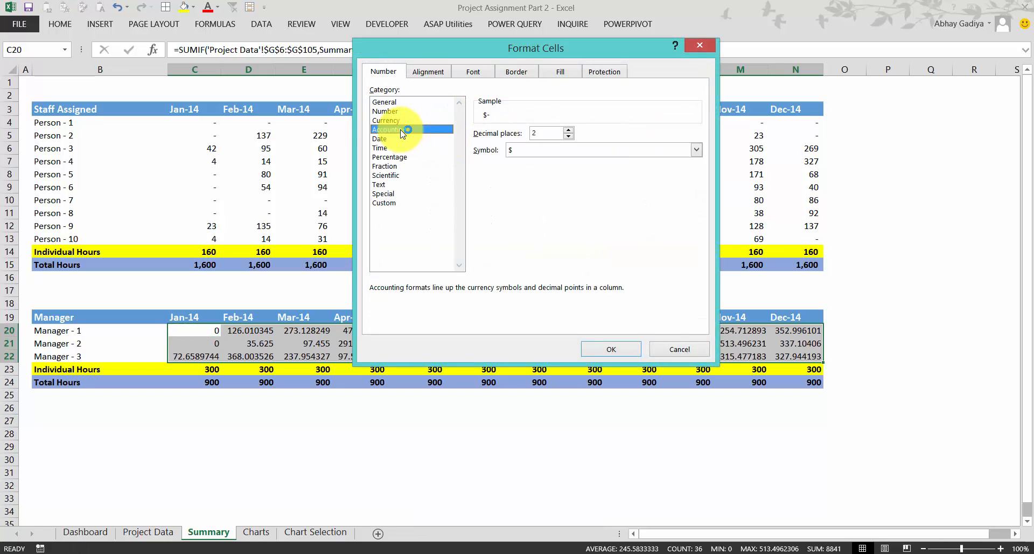
key(alt+s)
key(Up)
key(Return)
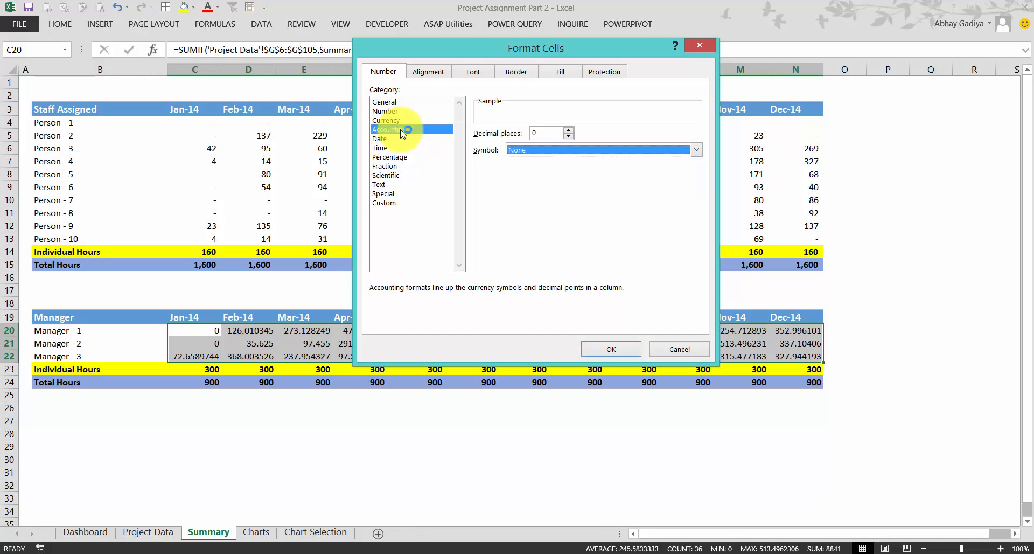
key(Return)
key(Down)
key(Down)
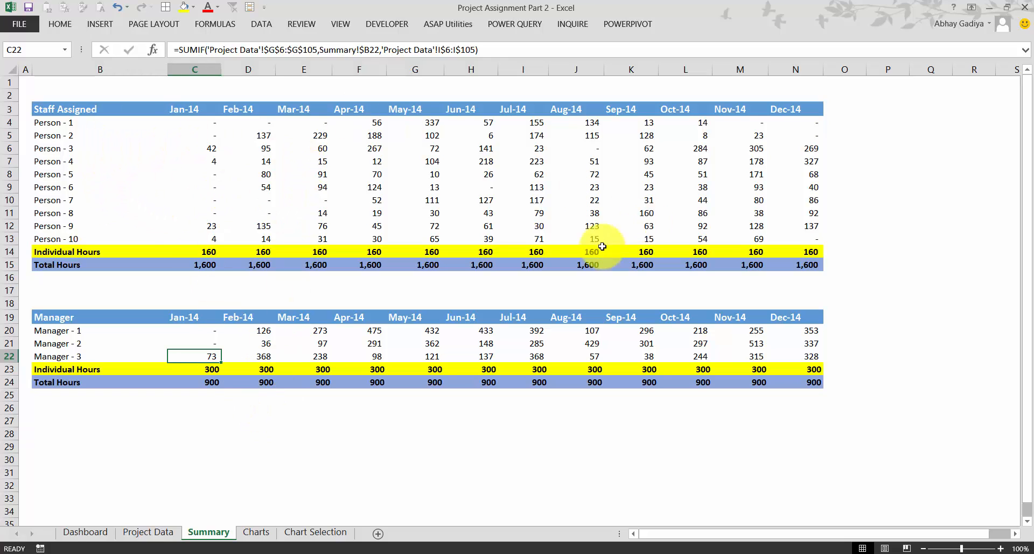
- Examine the bordered chart areas on the Charts sheet and their headings, from Manager wise Stacked to Staff Wise Bar
click(257, 533)
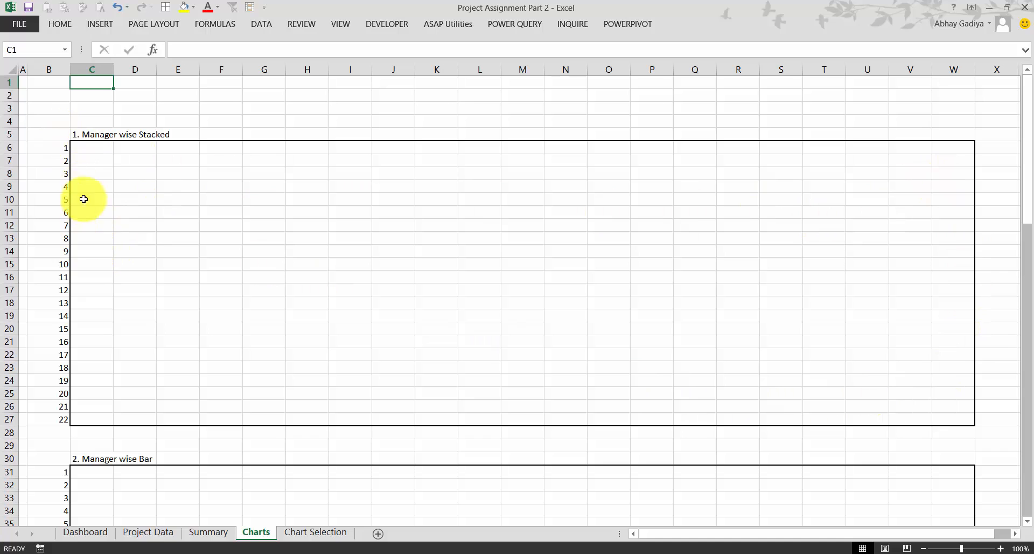
drag(88, 148, 970, 149)
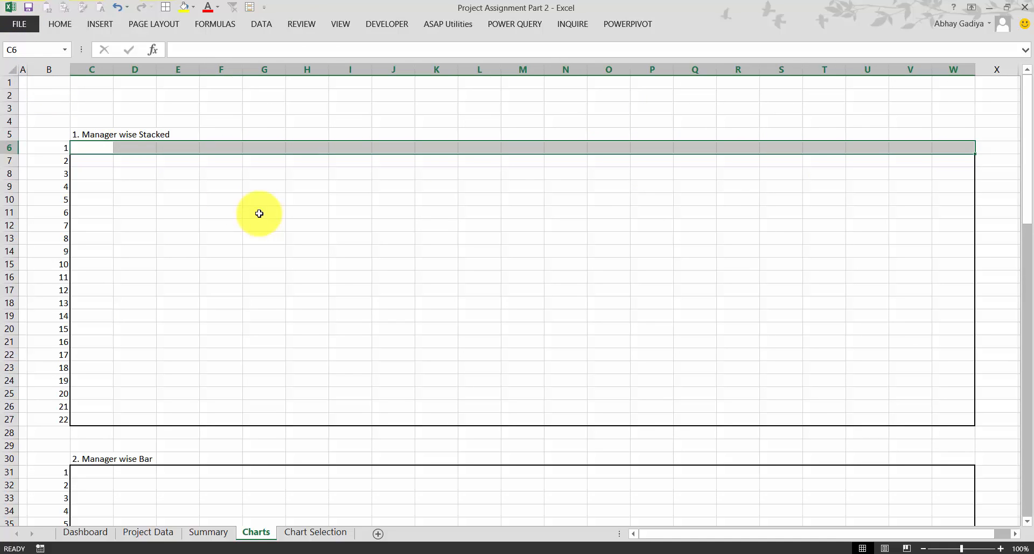
key(shift+Down)
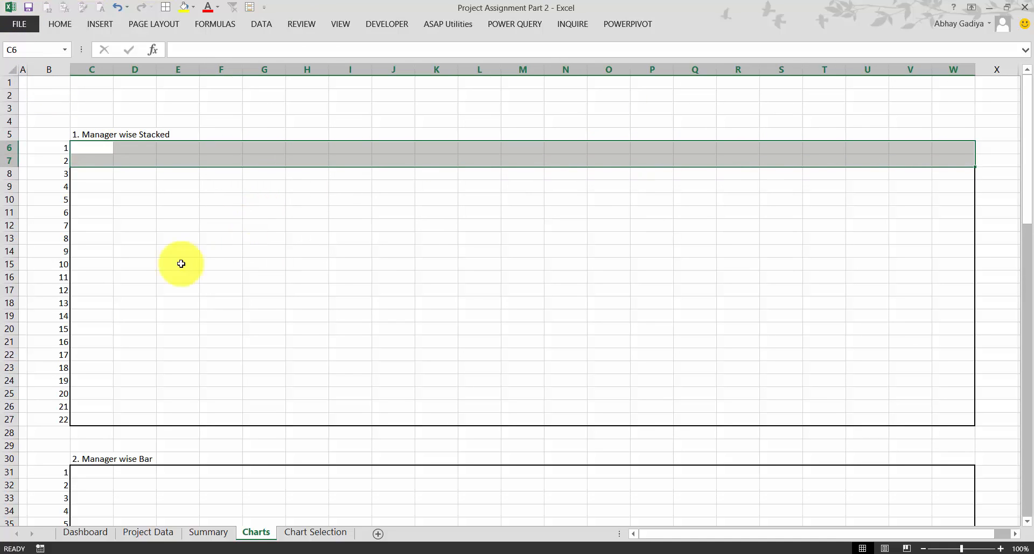
click(120, 237)
scroll(119, 235, down, 1)
scroll(119, 235, down, 5)
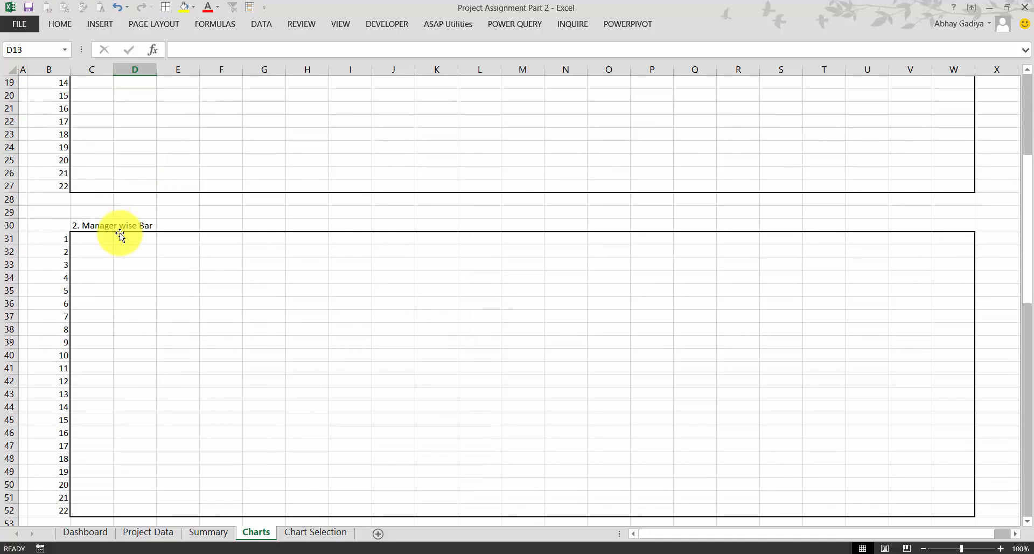
scroll(120, 235, down, 15)
scroll(120, 234, up, 15)
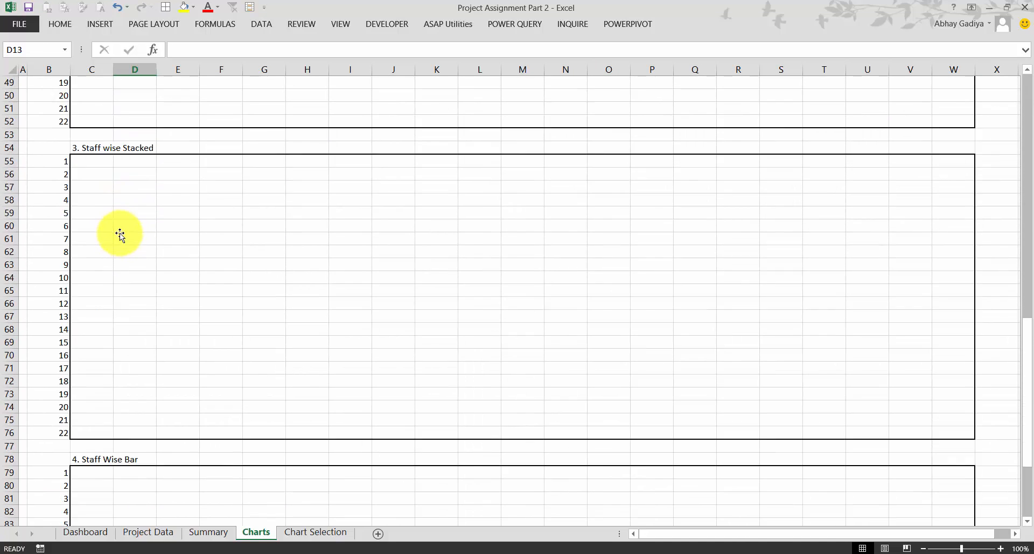
scroll(121, 235, up, 6)
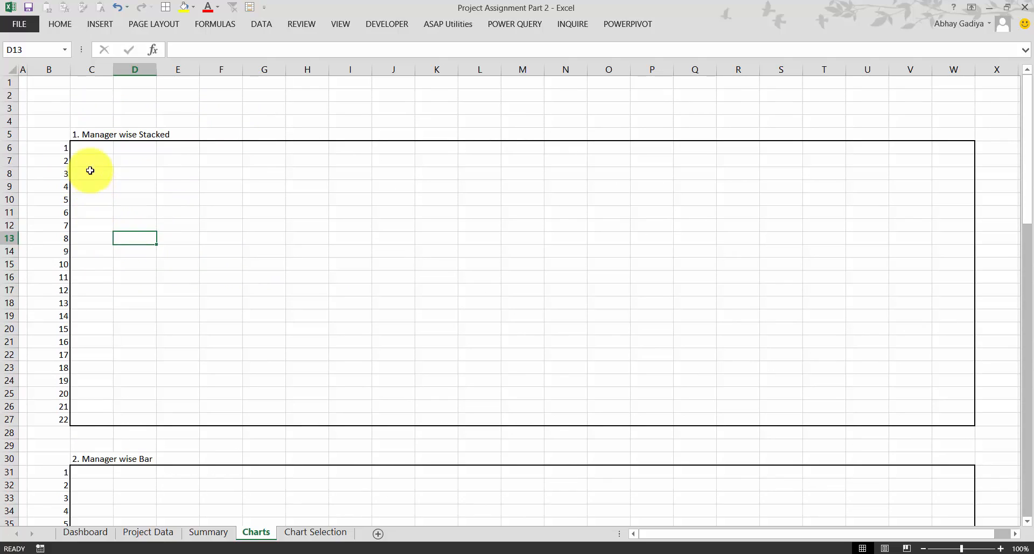
click(87, 134)
scroll(62, 390, down, 7)
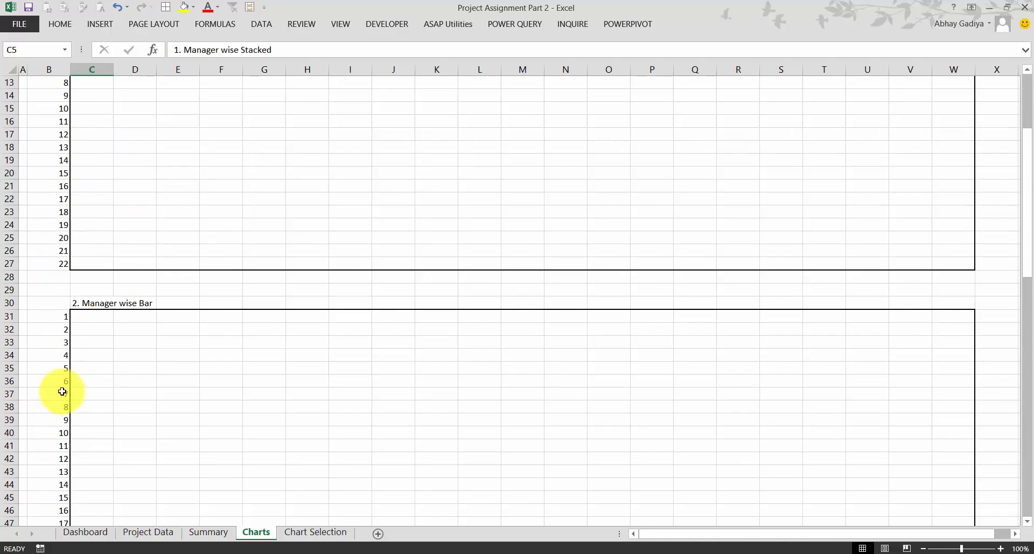
scroll(125, 288, down, 2)
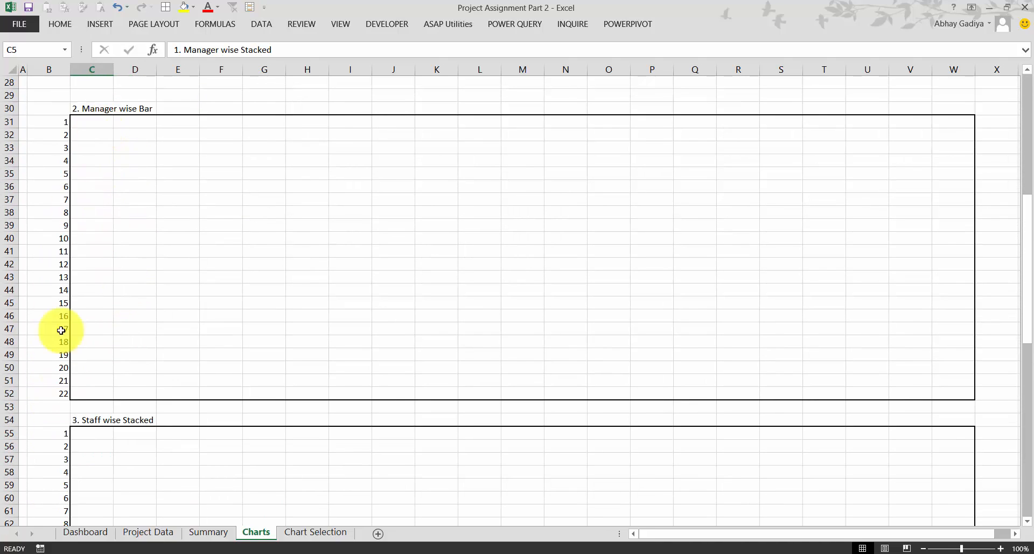
scroll(60, 356, down, 4)
scroll(59, 365, down, 1)
scroll(113, 229, down, 8)
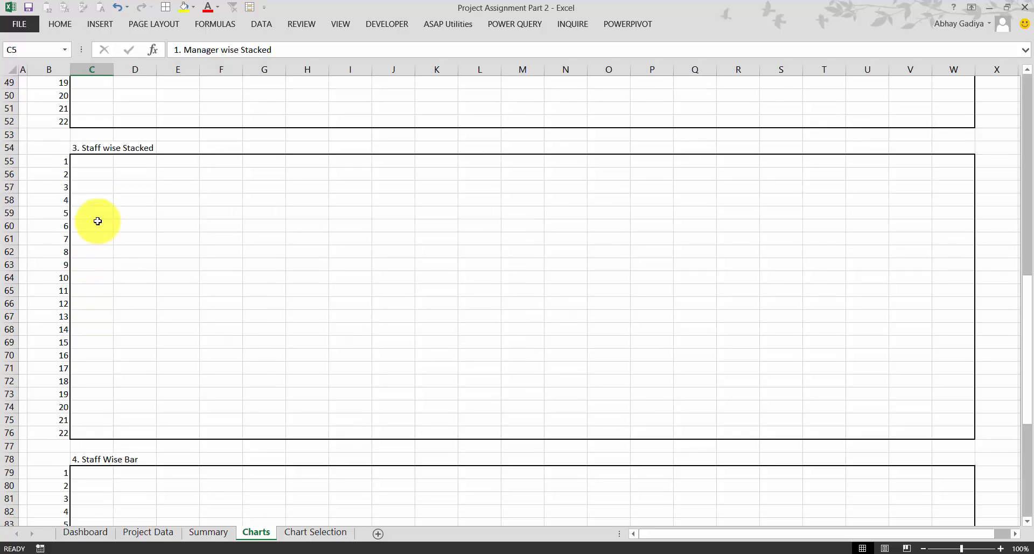
scroll(84, 290, up, 20)
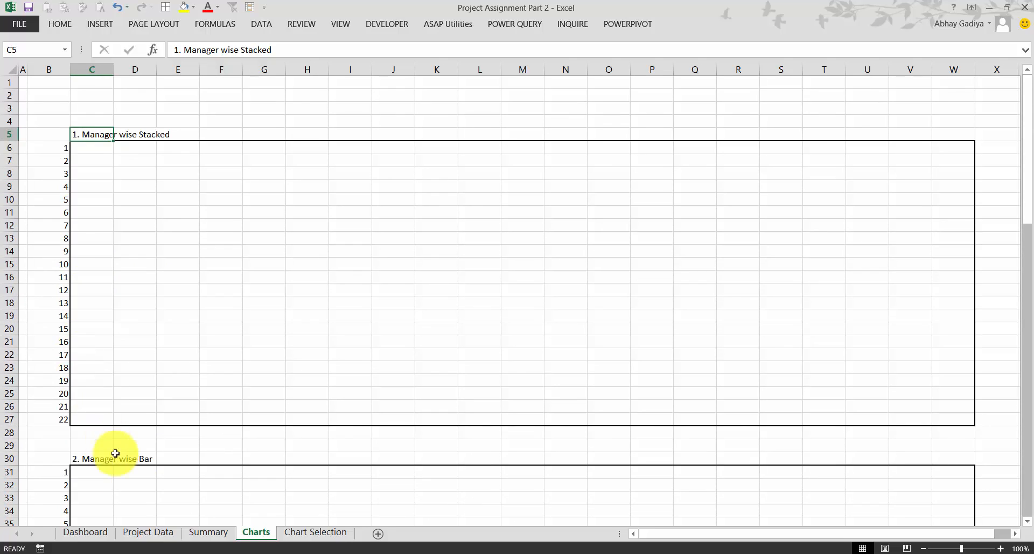
click(208, 532)
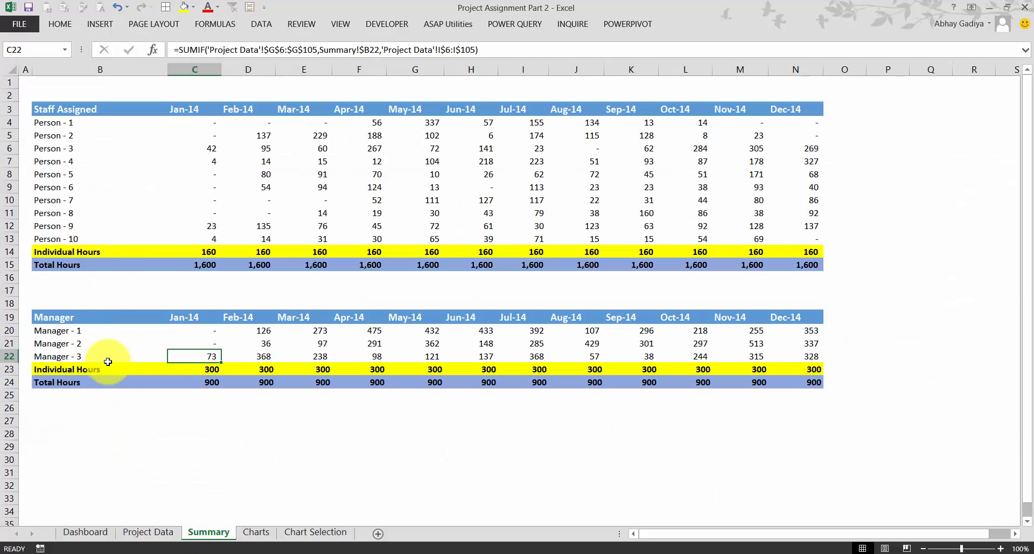
click(322, 526)
click(259, 532)
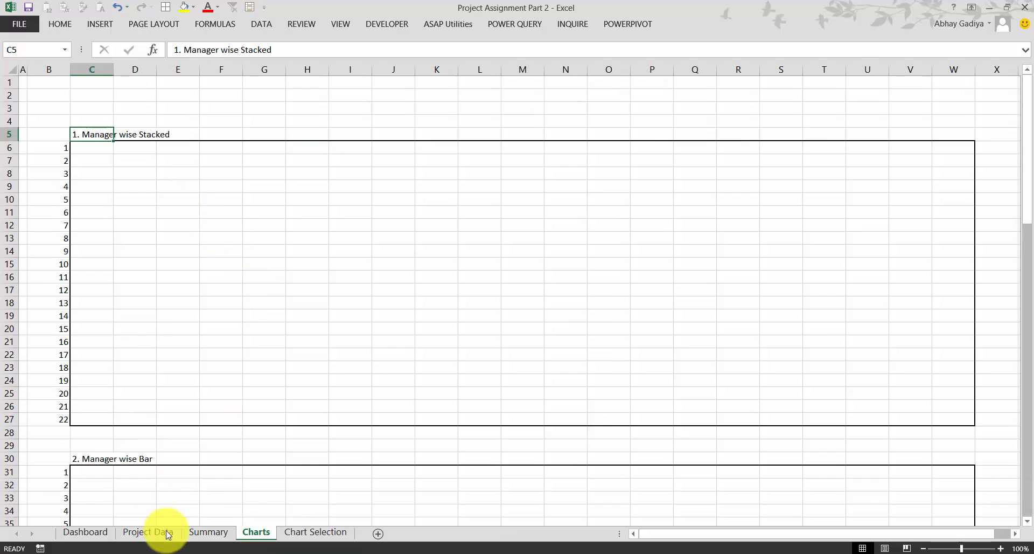
- Insert a default column chart on the Summary sheet from the manager table B19:N22 plus its Total Hours row B24:N24
click(205, 539)
drag(54, 318, 819, 360)
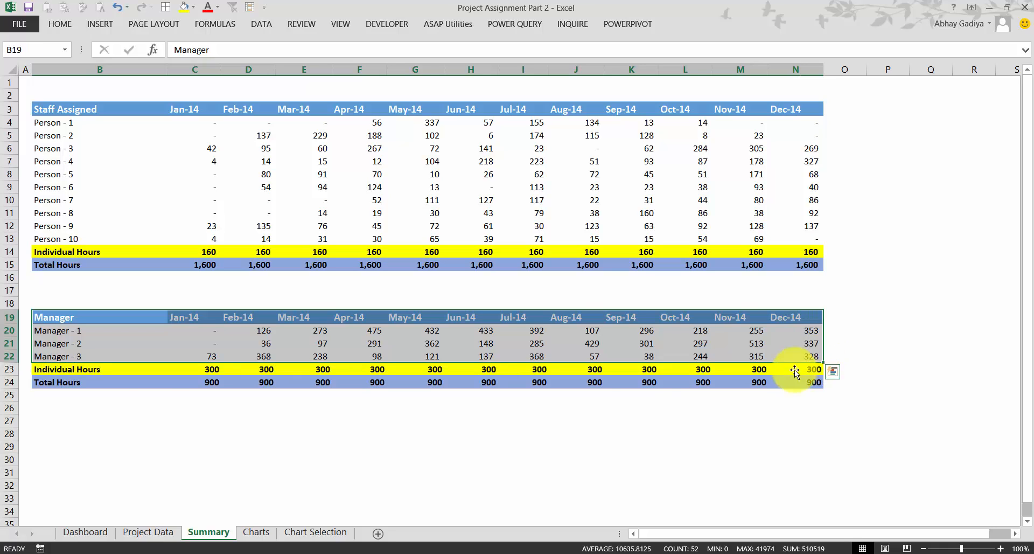
click(76, 384)
drag(199, 388, 821, 386)
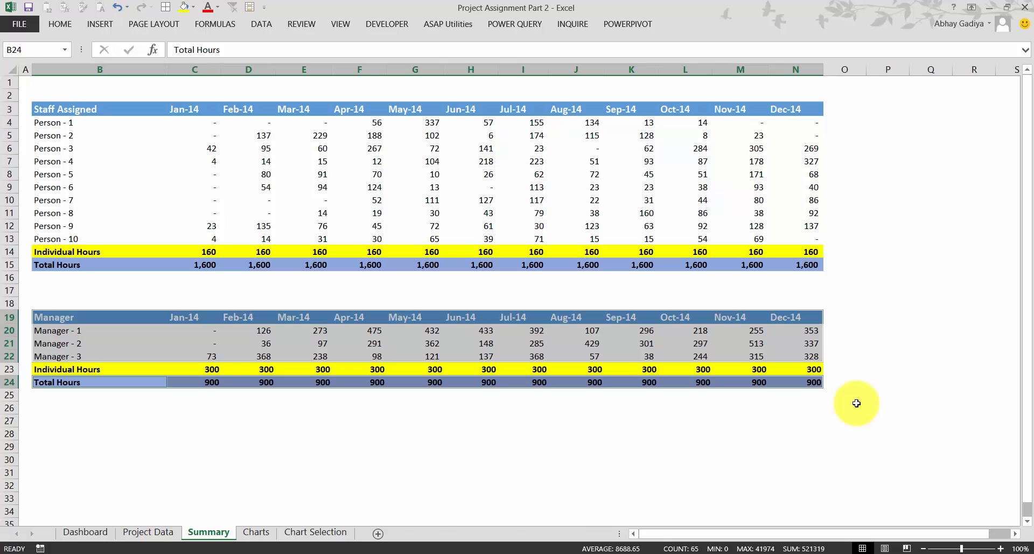
key(alt+F1)
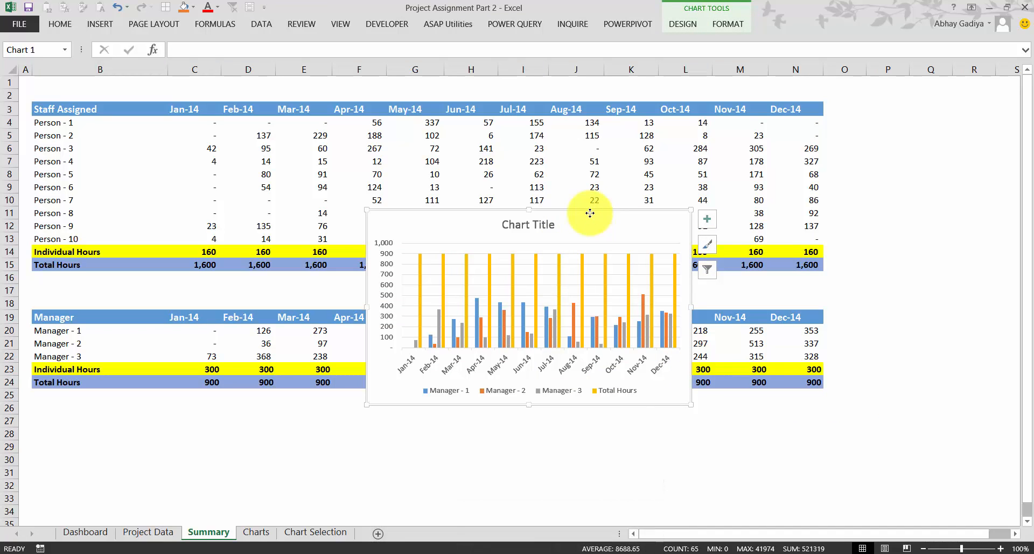
- Move the manager hours chart to cell C6 of the Charts sheet, inside the 1. Manager wise Stacked area
key(ctrl+x)
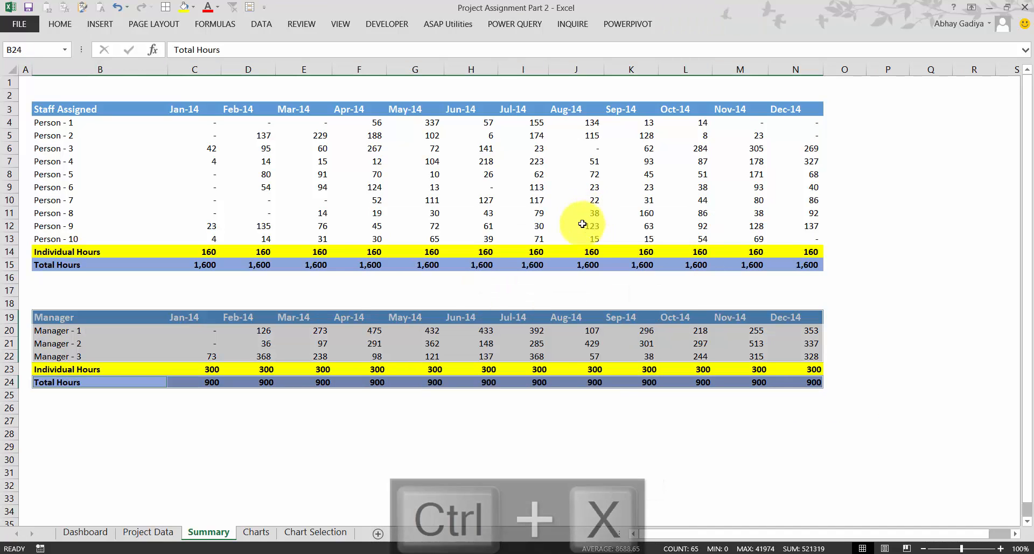
click(264, 533)
click(96, 150)
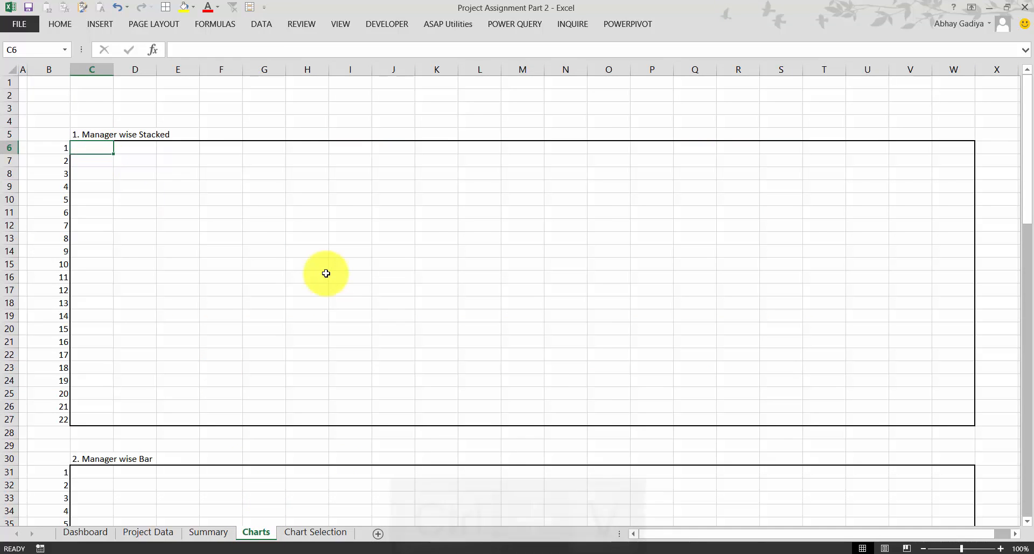
key(ctrl+v)
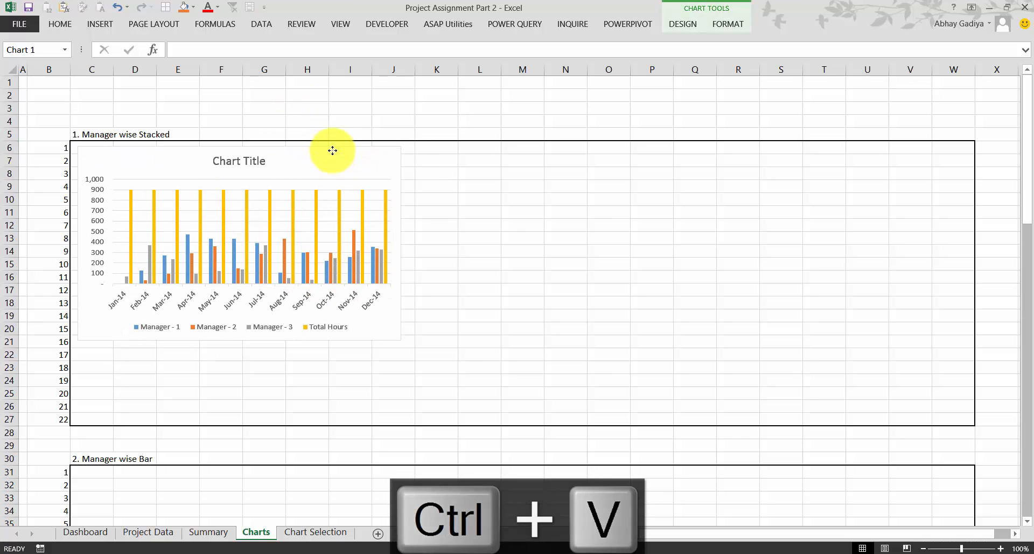
- Enlarge the manager hours chart to fill the 1. Manager wise Stacked area, with height 4.2" and width 13.7"
drag(333, 158, 340, 164)
drag(402, 245, 967, 279)
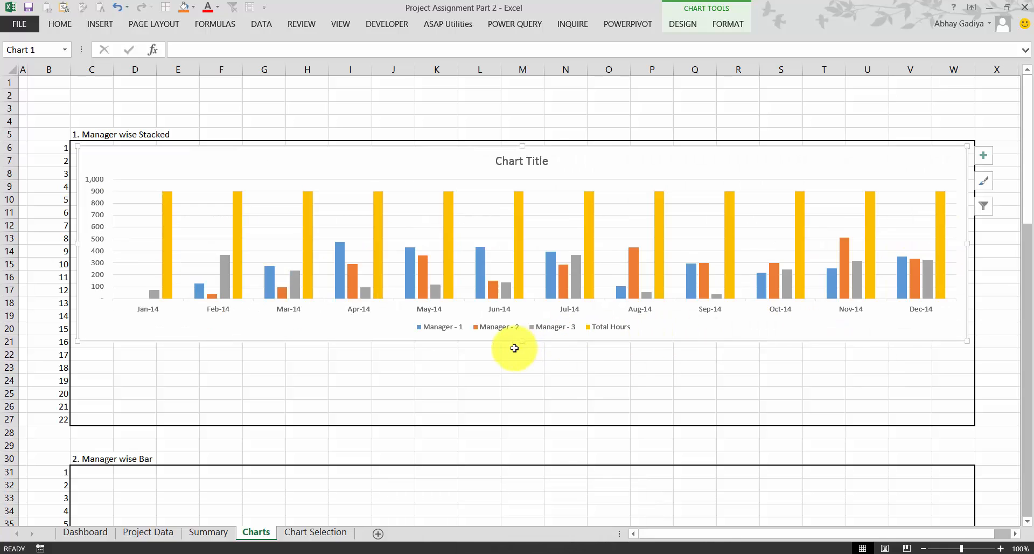
drag(521, 339, 507, 422)
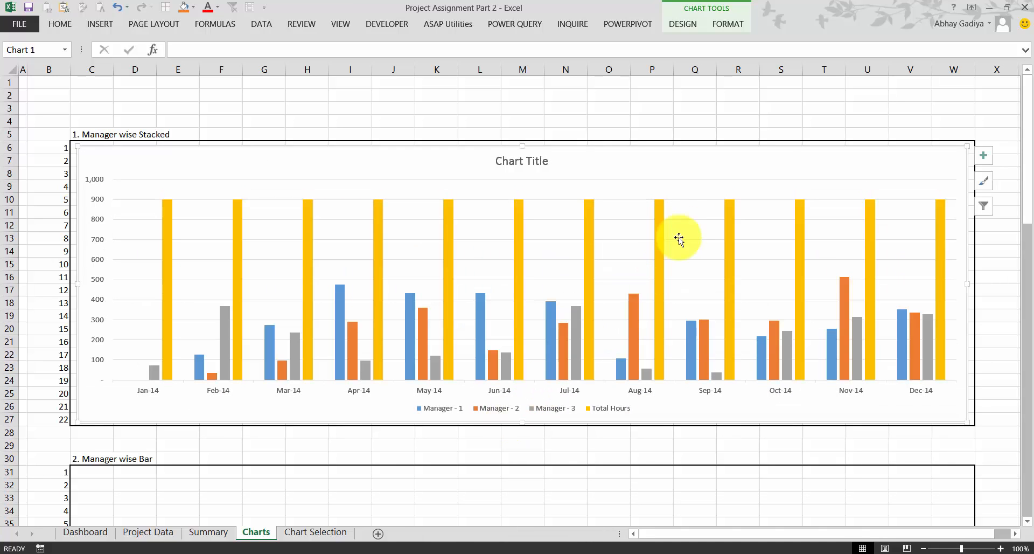
double_click(729, 26)
double_click(728, 27)
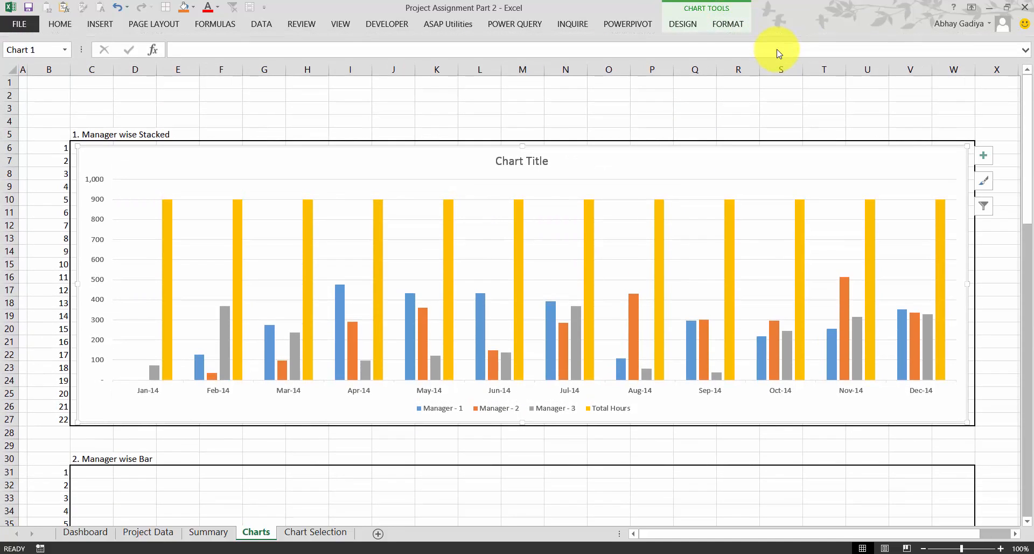
double_click(729, 24)
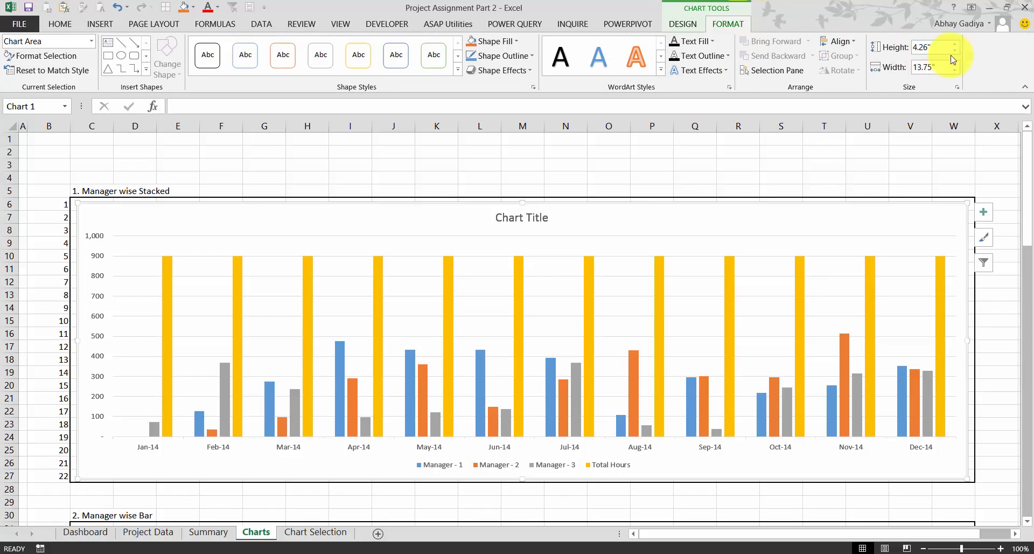
click(957, 47)
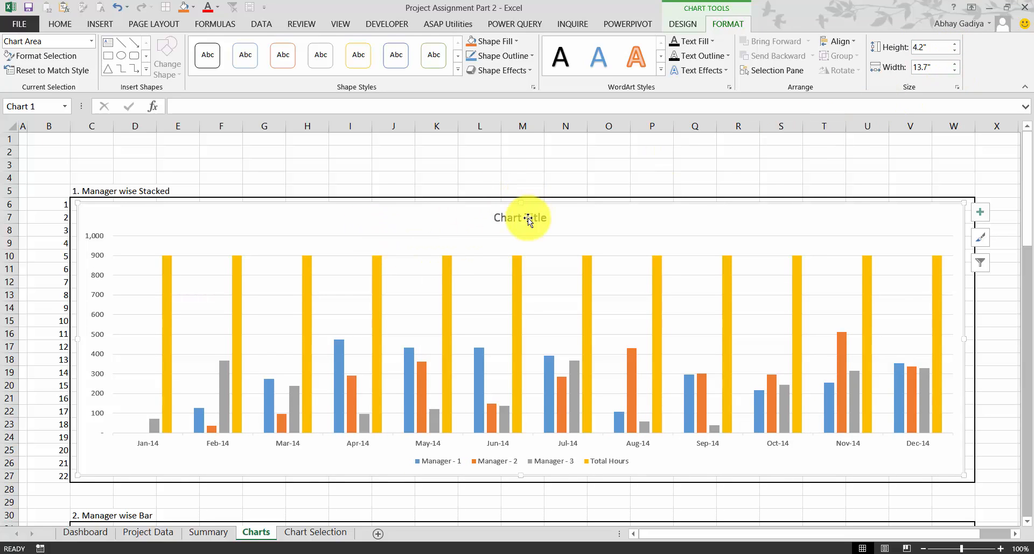
- Replace the manager chart's title with "Managerwise Stacked"
text(Manager)
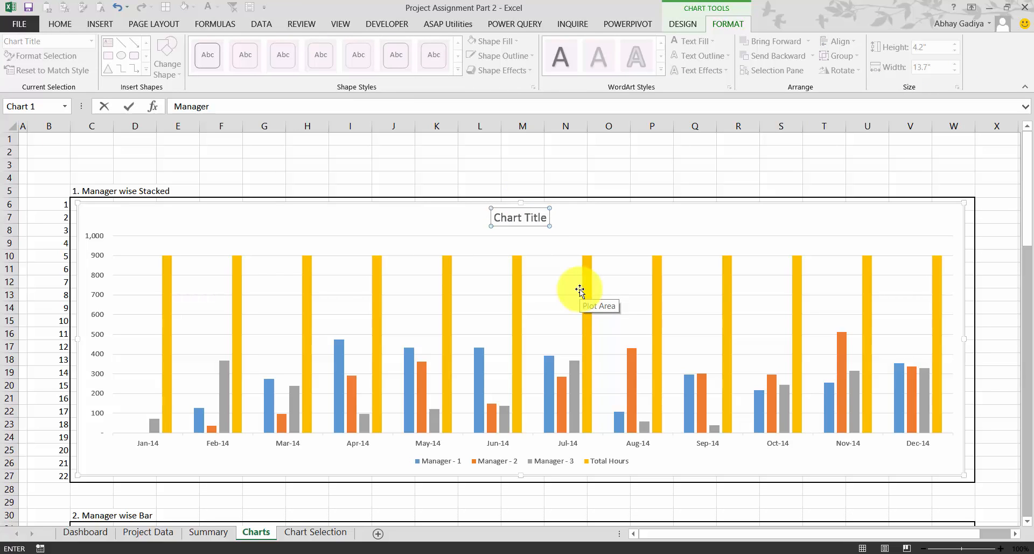
click(521, 220)
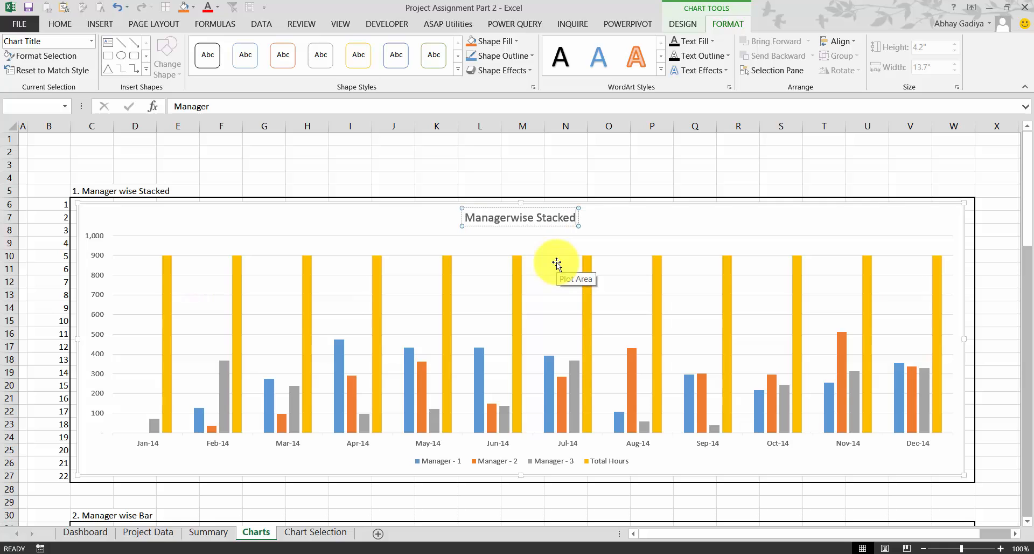
click(619, 166)
click(610, 215)
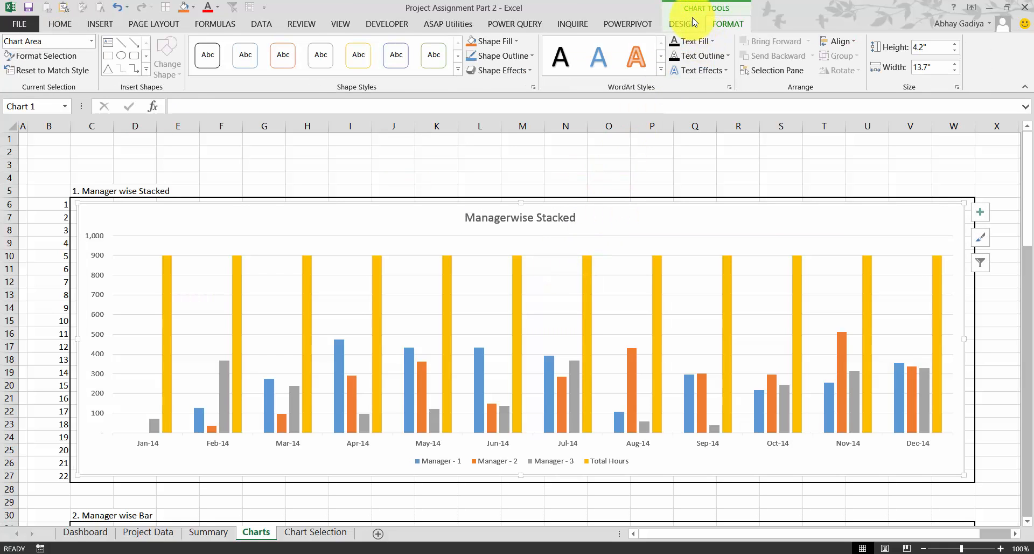
- Change the manager chart's type to Stacked Column, with the months along the horizontal axis
click(681, 23)
click(700, 73)
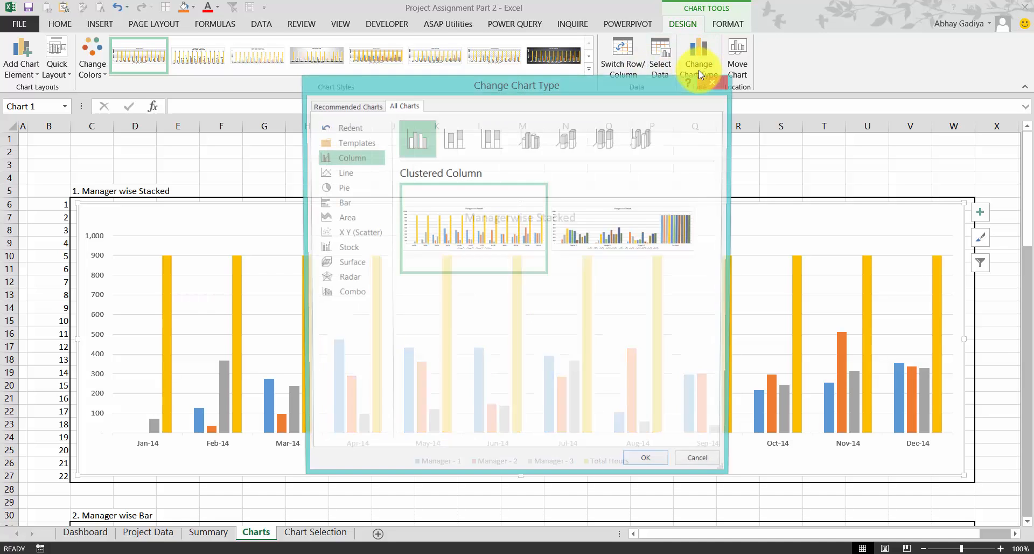
click(461, 144)
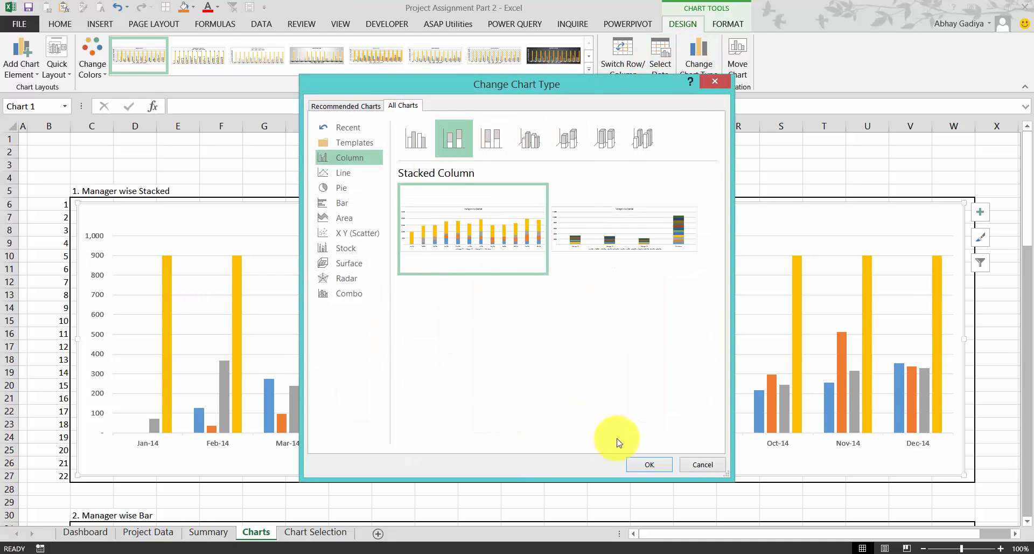
click(651, 464)
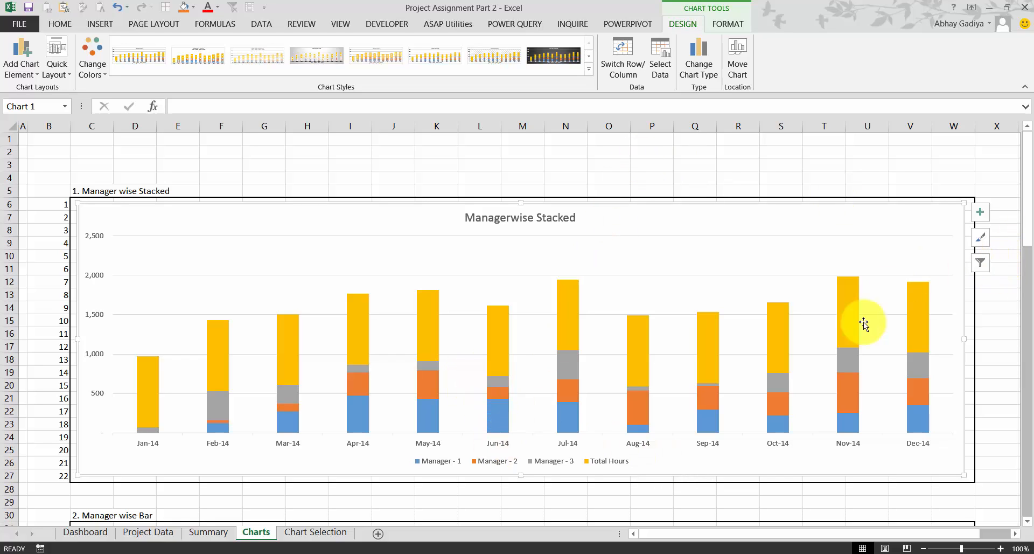
- Move the manager chart's legend to the top, directly below the chart title
click(981, 212)
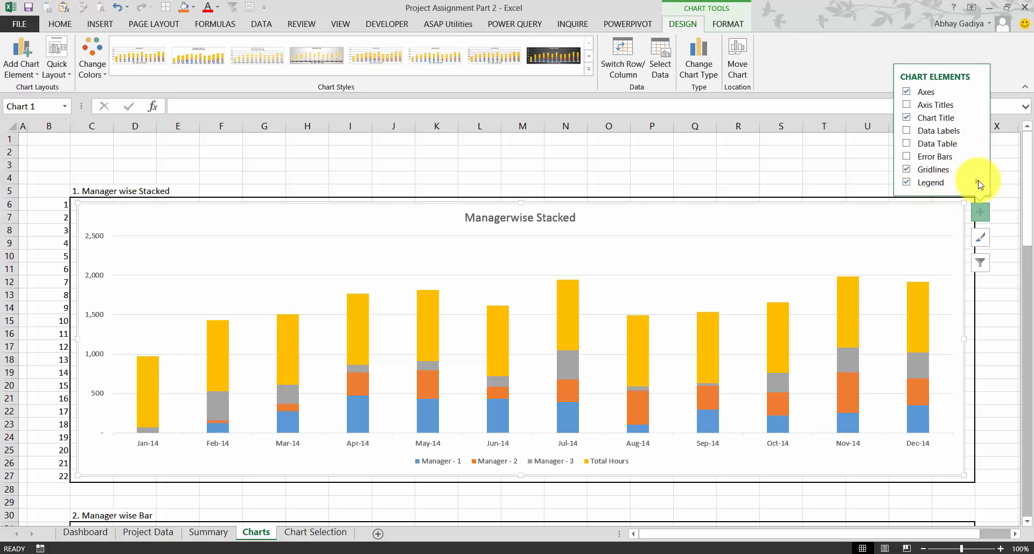
mouse_move(980, 184)
click(838, 206)
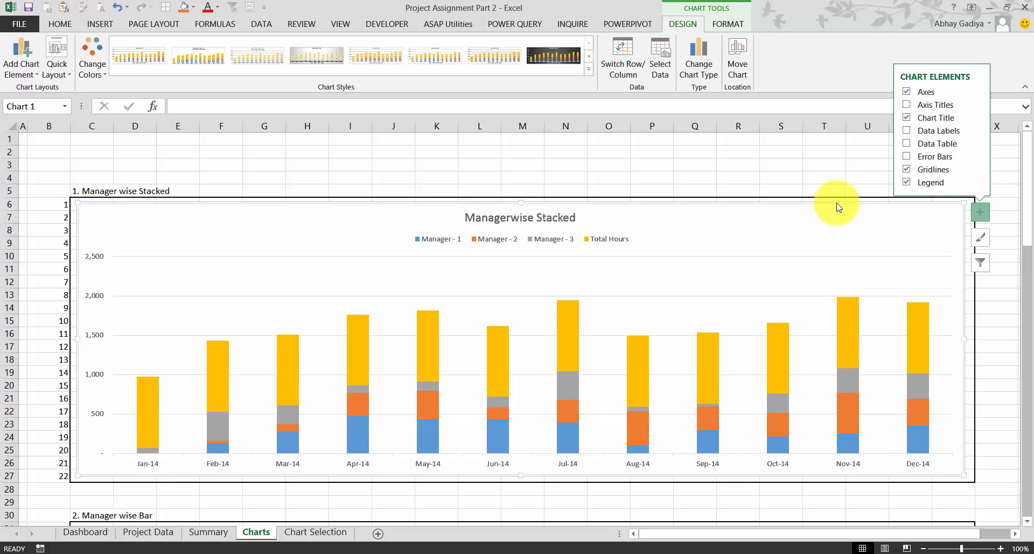
- Turn the chart into a combo with the Total Hours series as a Line and the three manager series as Stacked Column
click(567, 326)
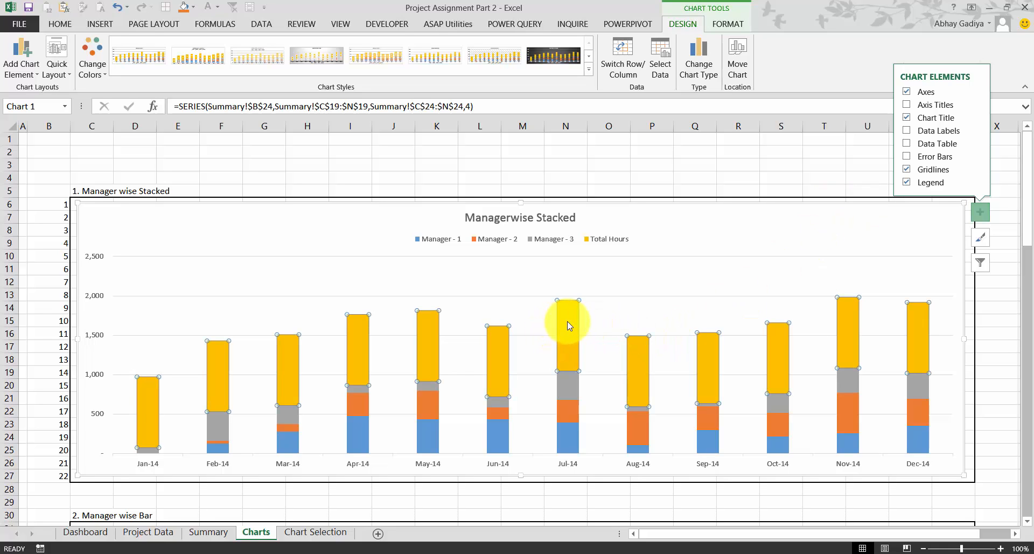
click(703, 69)
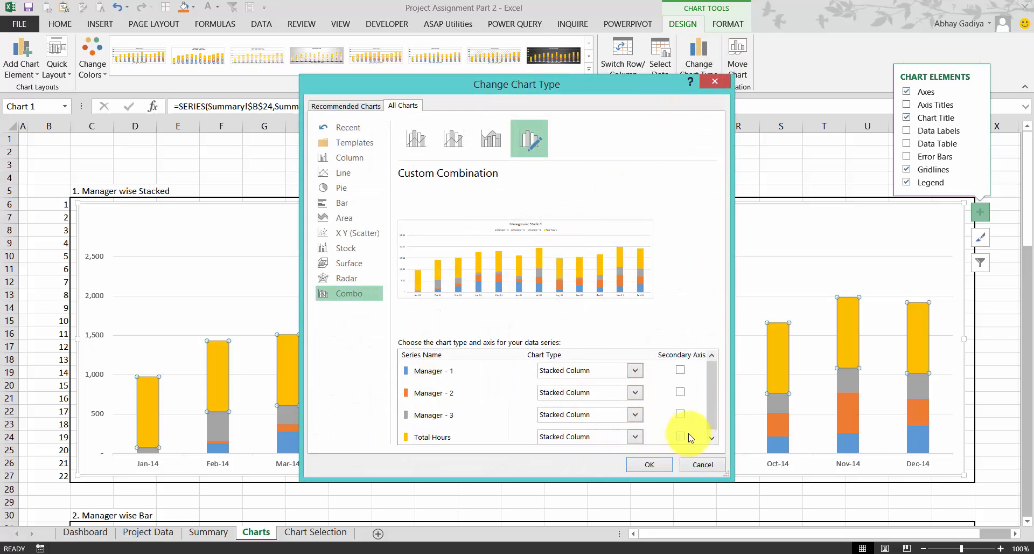
click(712, 438)
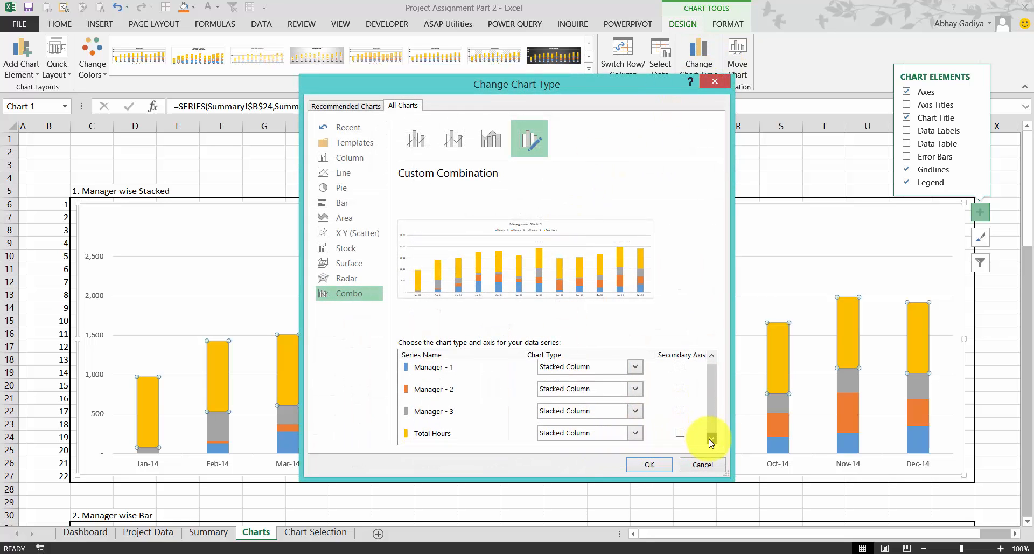
click(634, 433)
click(563, 320)
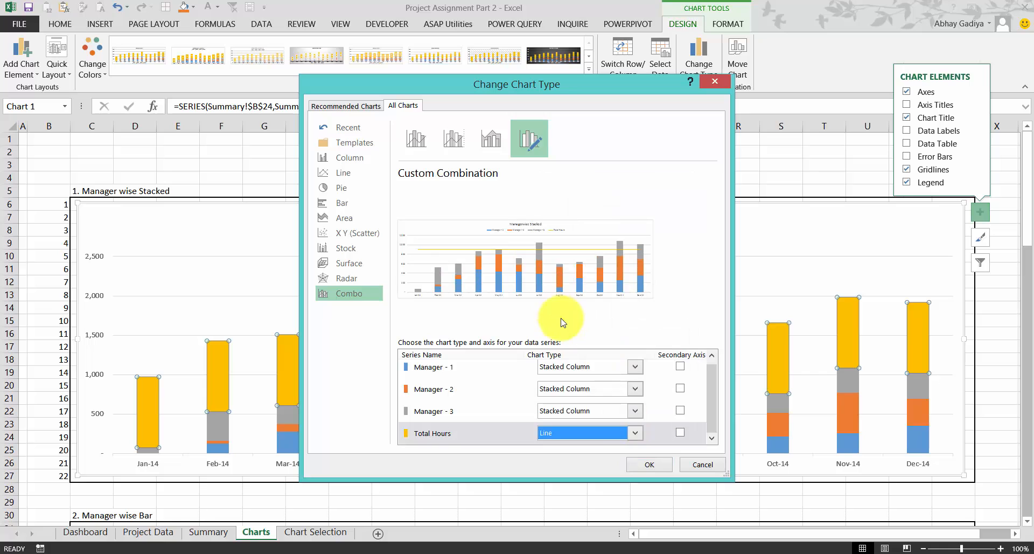
click(650, 465)
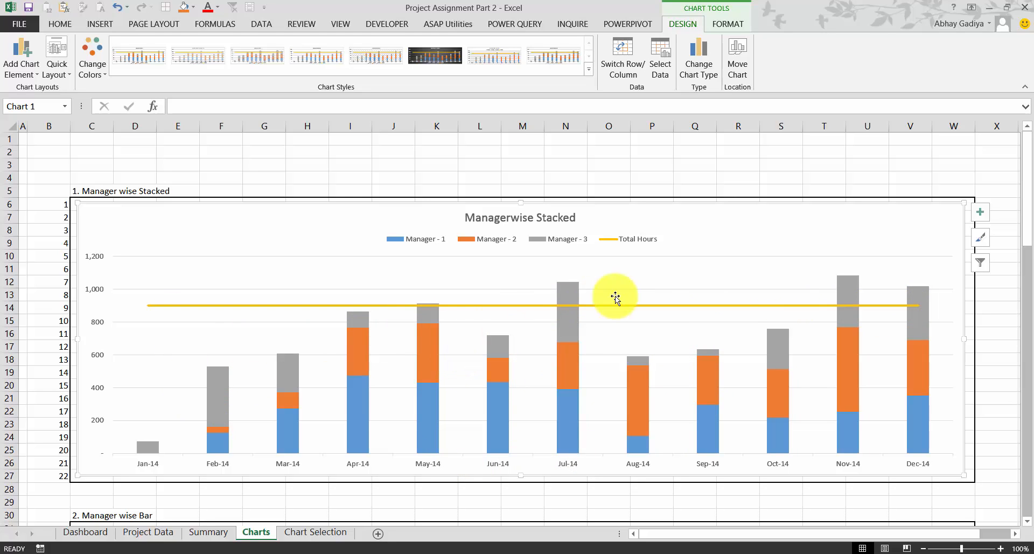
- Add data labels to the manager chart and delete the labels on the Total Hours line
click(981, 212)
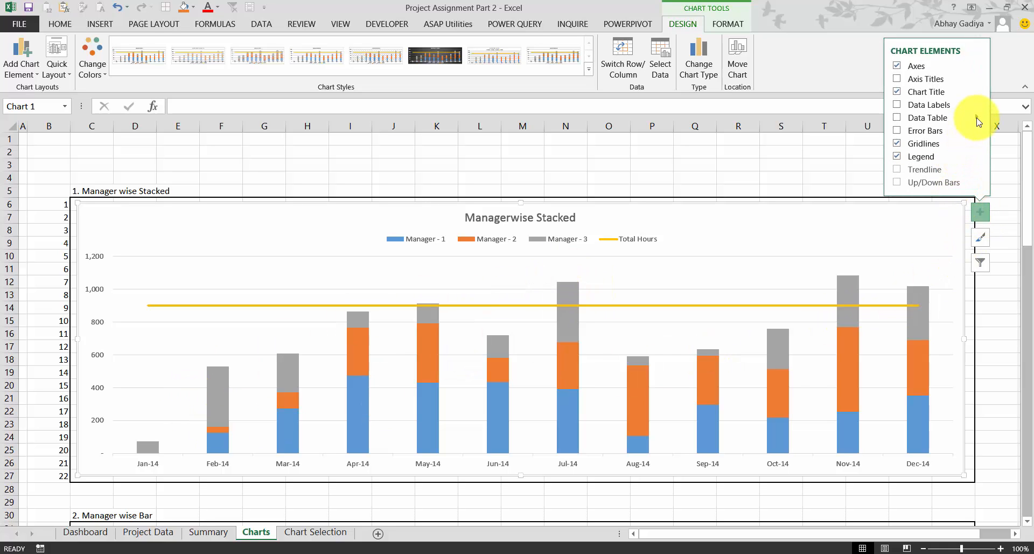
mouse_move(977, 119)
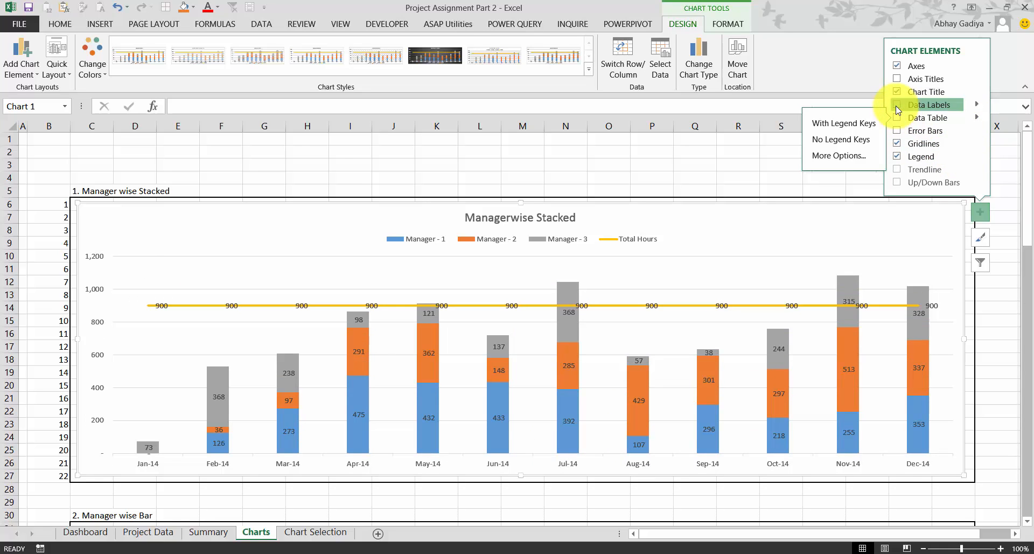
click(897, 106)
click(652, 304)
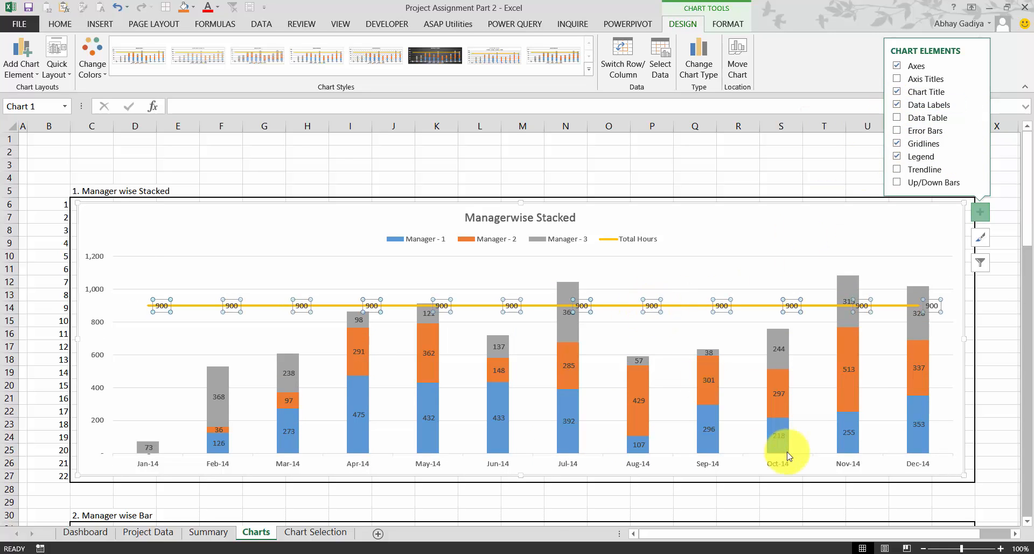
key(Delete)
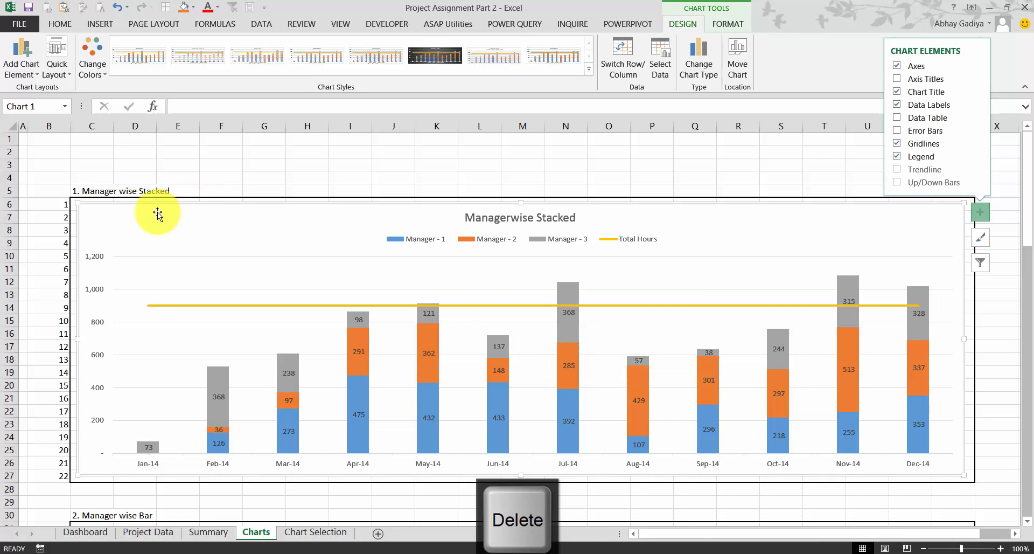
- Set the manager chart's font to Calibri (Body), size 11, accepting the font substitution
click(59, 25)
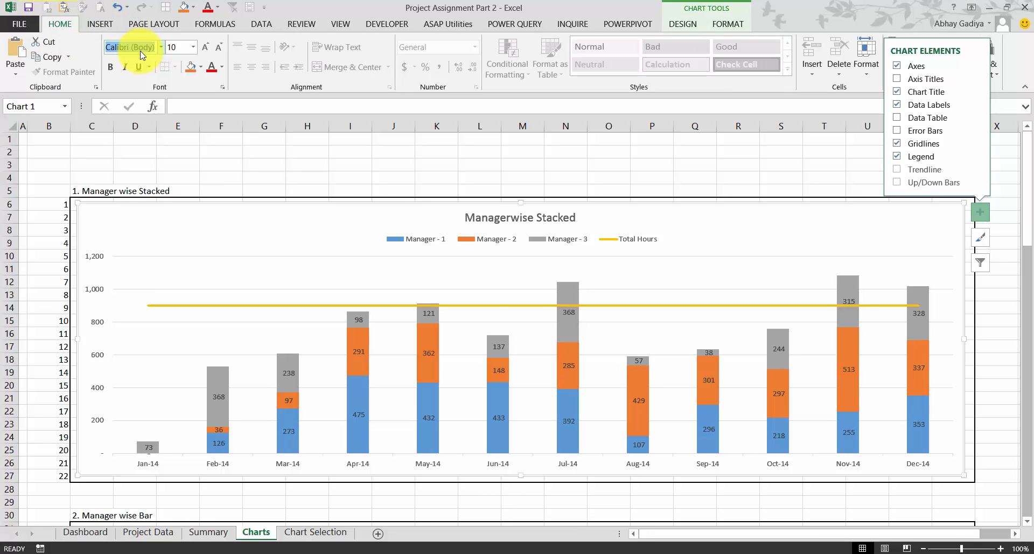
key(Return)
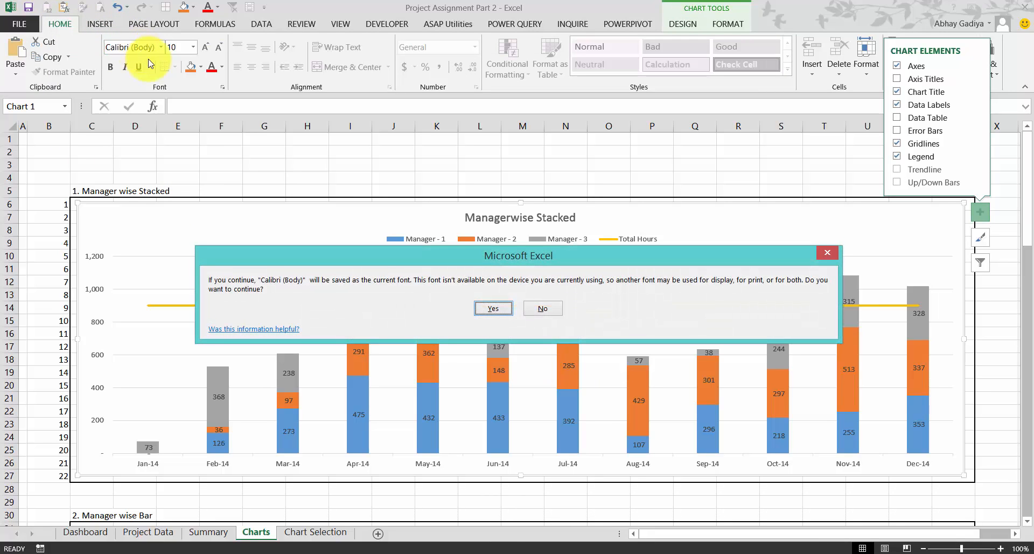
click(506, 308)
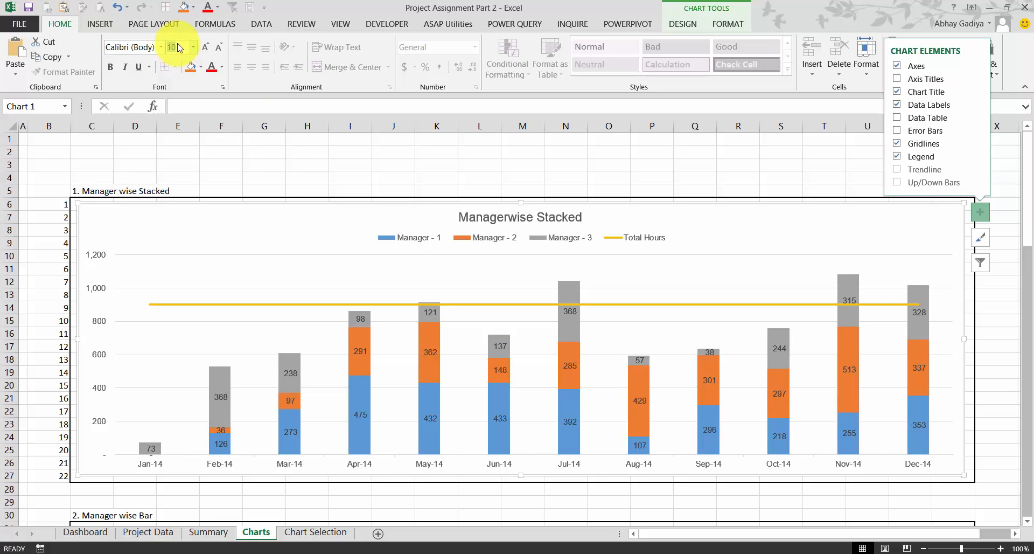
key(Return)
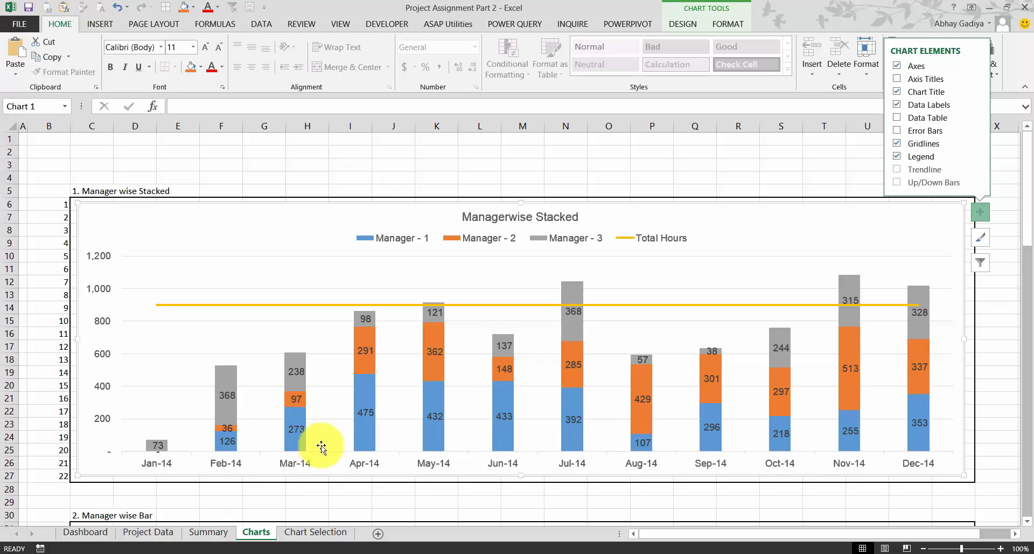
- Color the data labels of the Manager - 2, Manager - 3 and Manager - 1 series white and deselect the chart
click(436, 353)
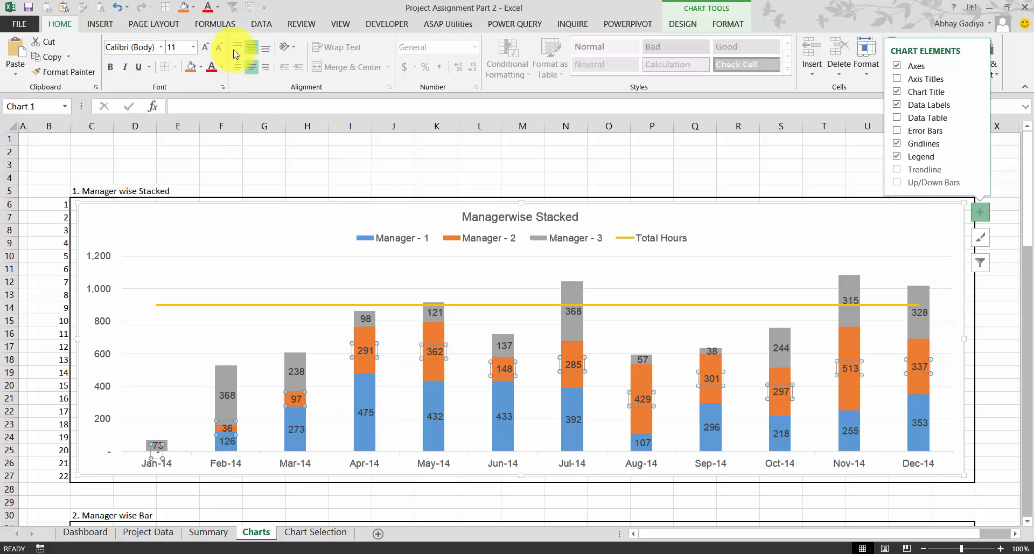
click(221, 68)
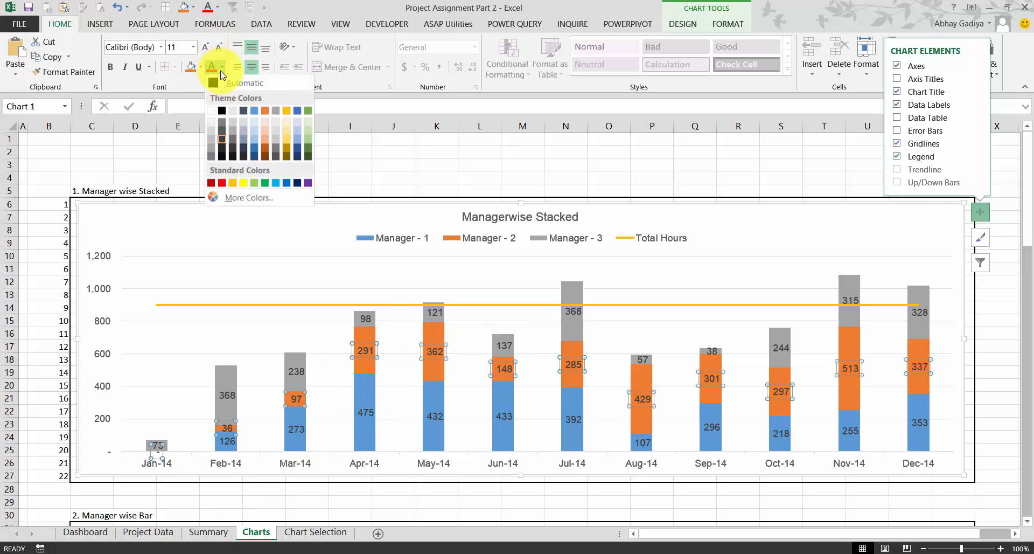
click(215, 112)
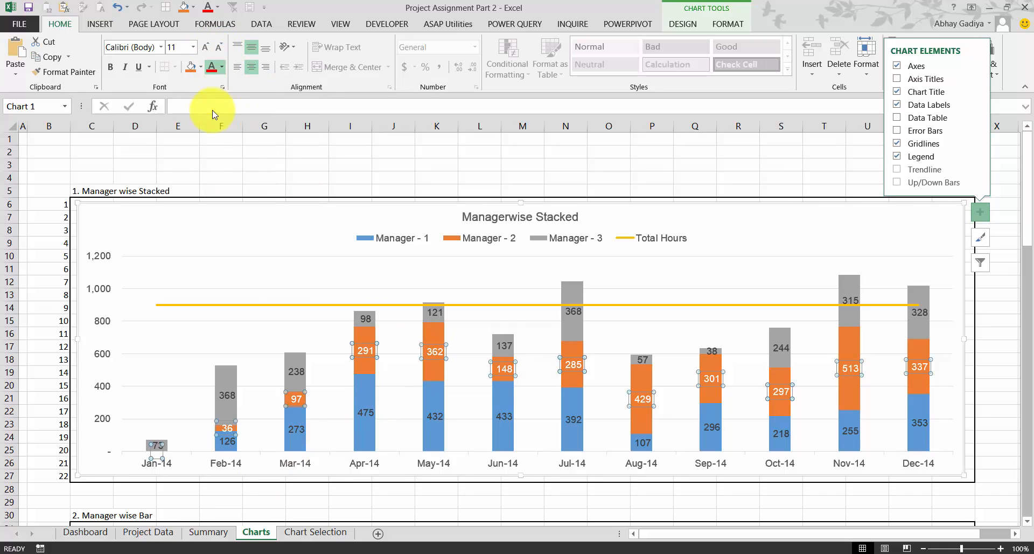
click(300, 370)
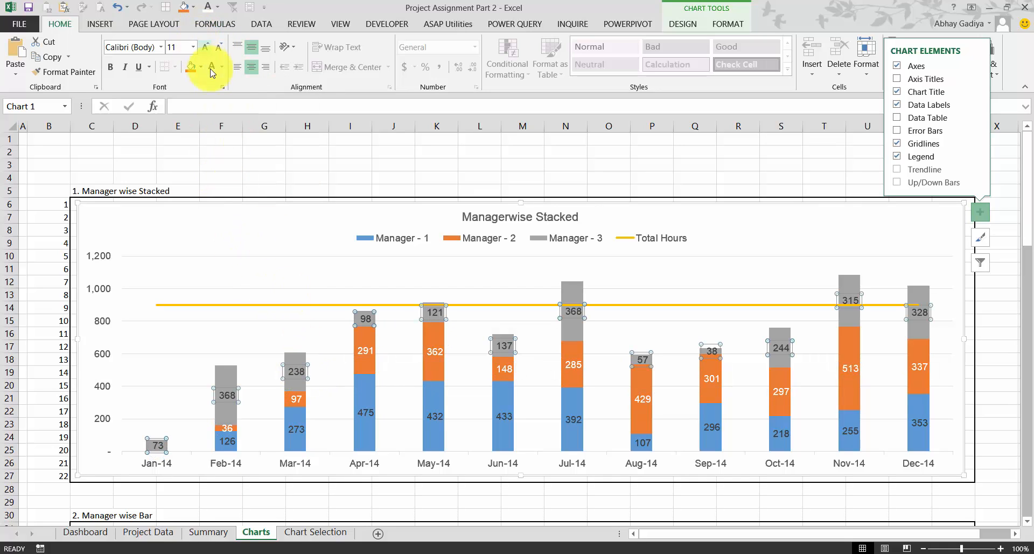
click(296, 429)
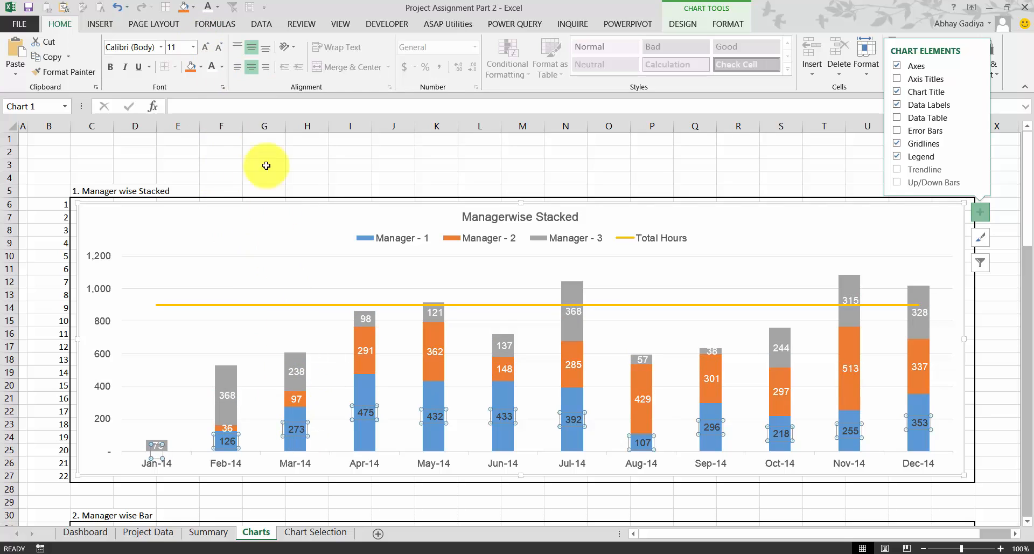
click(211, 69)
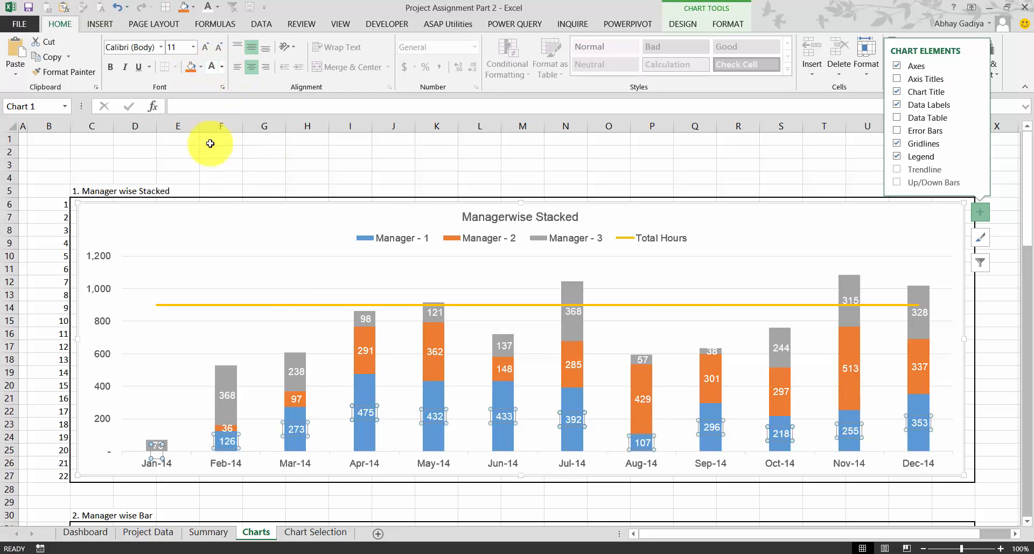
click(1019, 341)
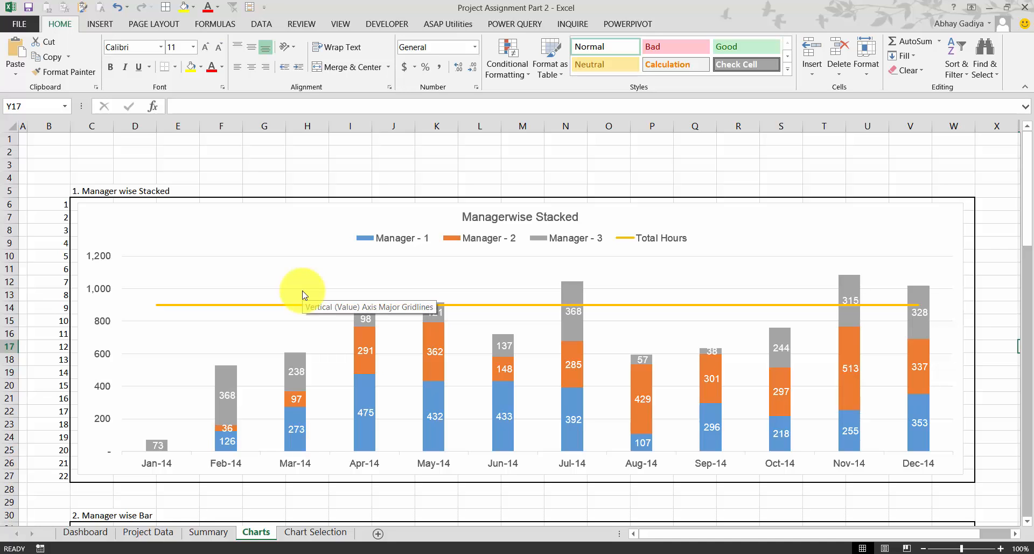
- Review the empty frames for Manager wise Bar, Staff wise Stacked and Staff Wise Bar on the Charts sheet
scroll(302, 295, down, 8)
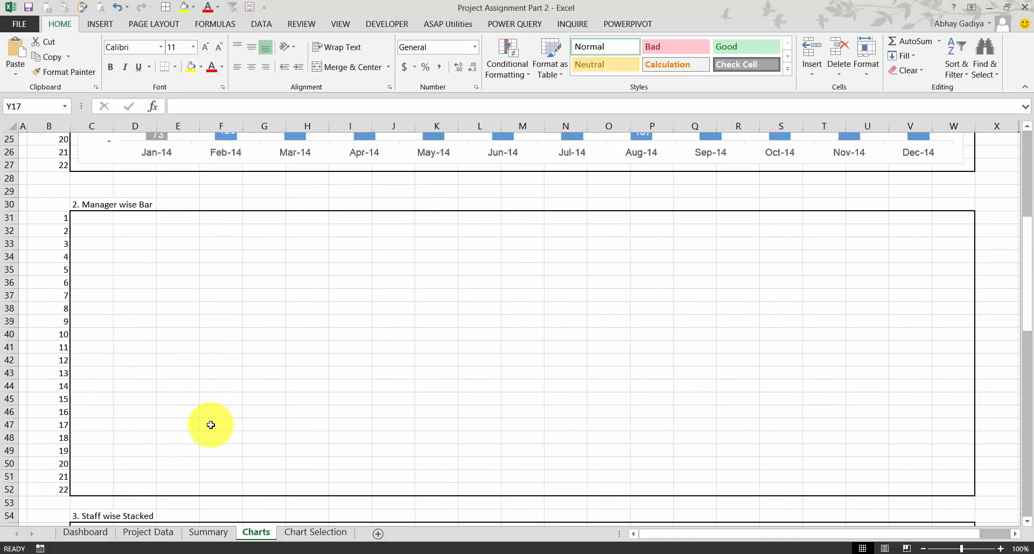
scroll(210, 424, down, 2)
scroll(211, 424, down, 10)
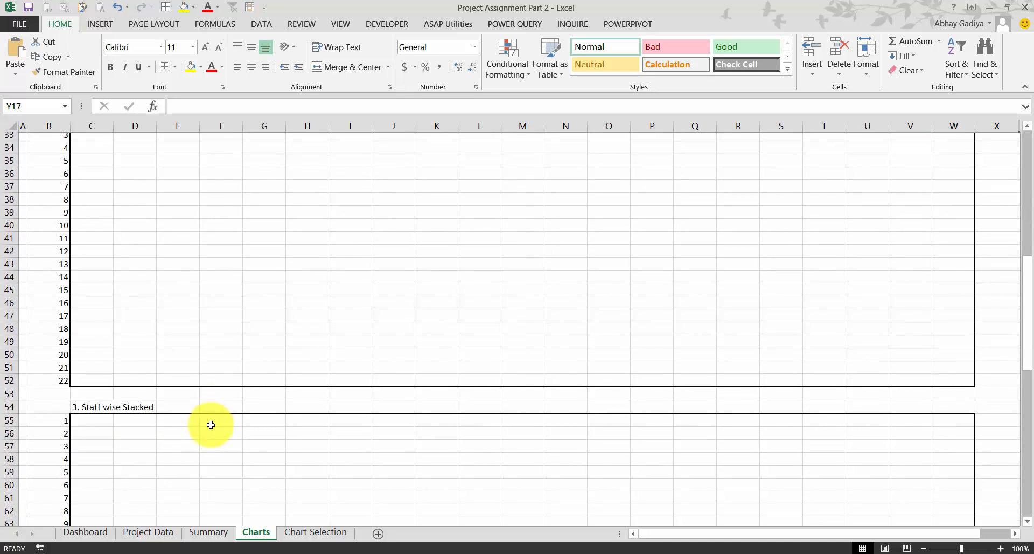
scroll(211, 425, down, 3)
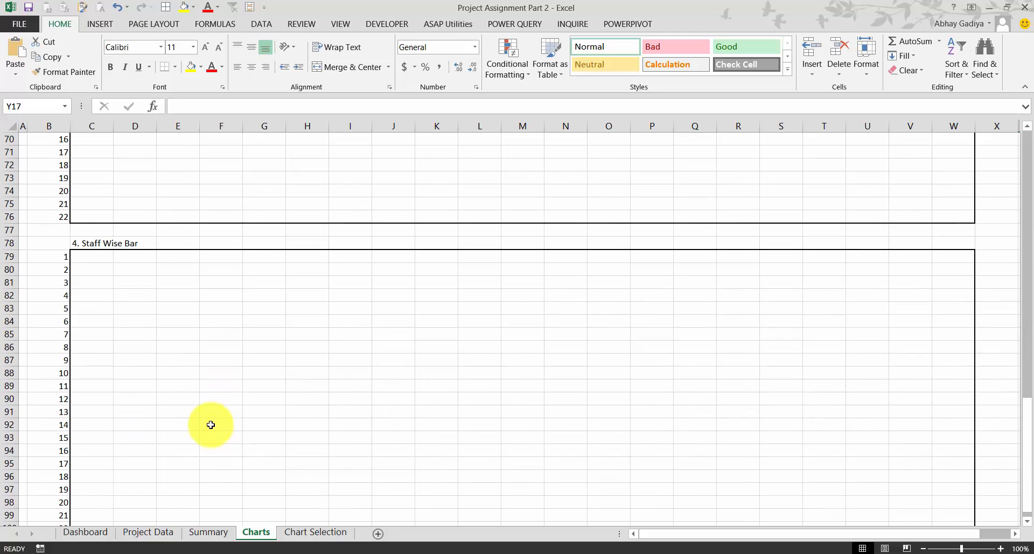
scroll(211, 425, up, 19)
scroll(211, 425, up, 4)
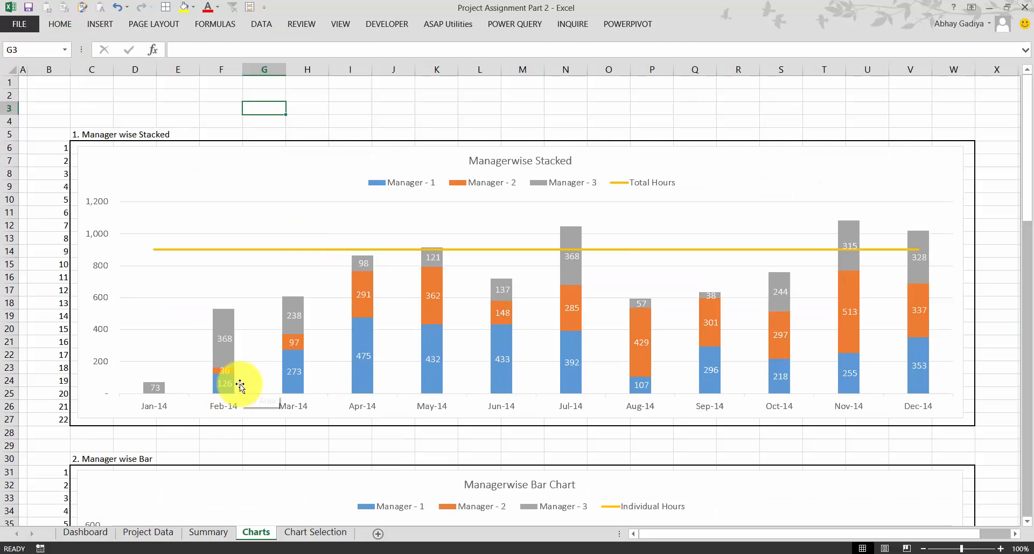
- Review the four finished manager and staff charts on the Charts sheet and return to the Managerwise Stacked chart
scroll(240, 386, down, 4)
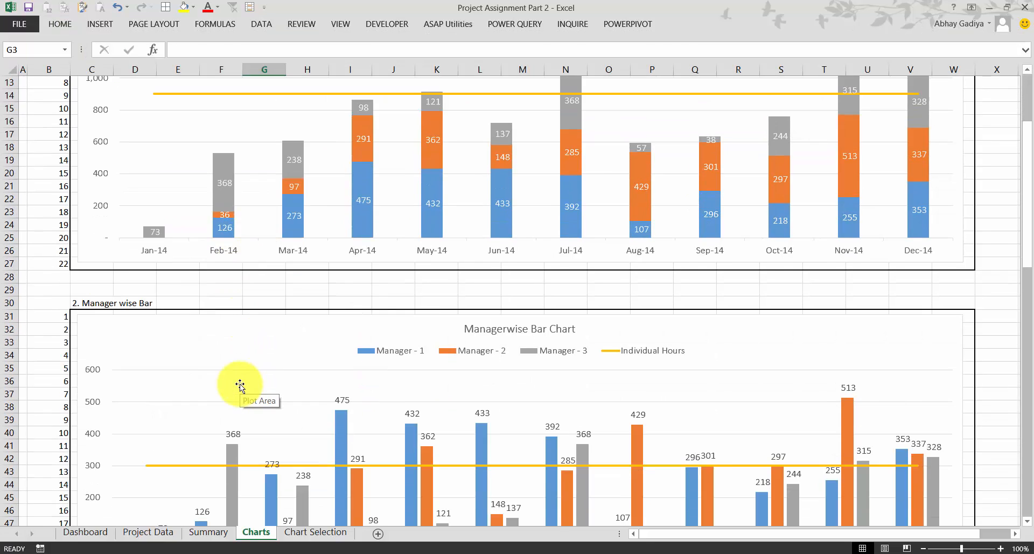
scroll(237, 366, down, 5)
scroll(285, 347, up, 9)
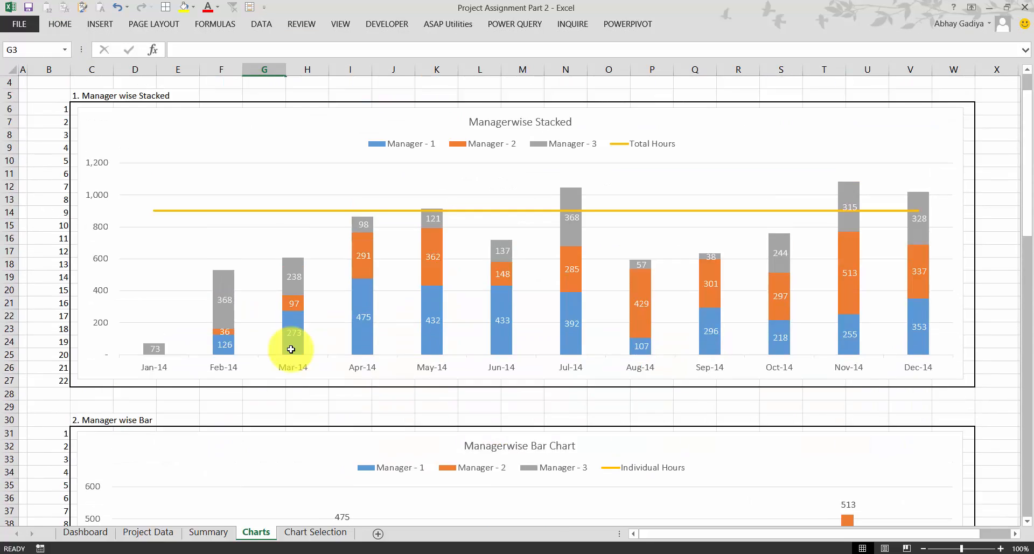
scroll(341, 429, down, 9)
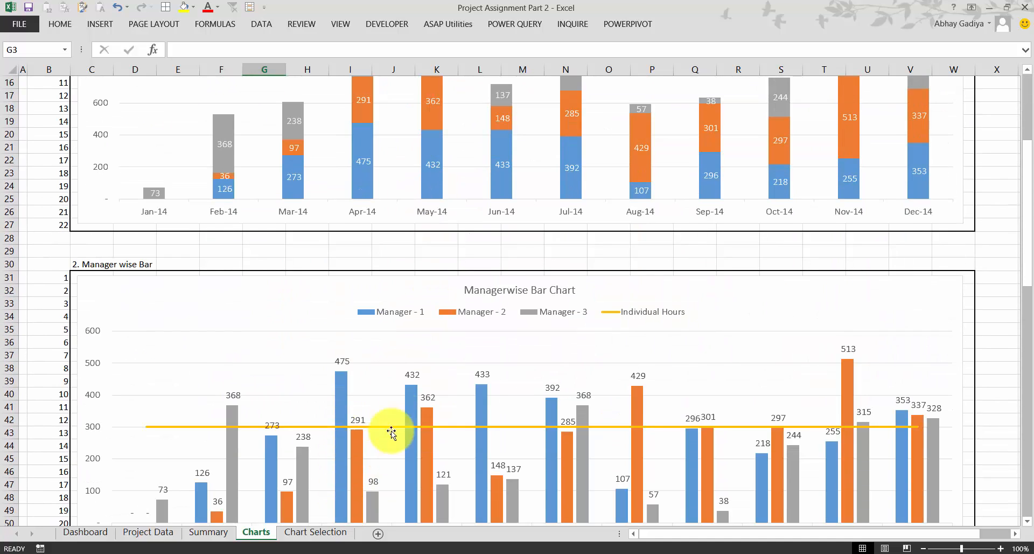
scroll(526, 224, down, 5)
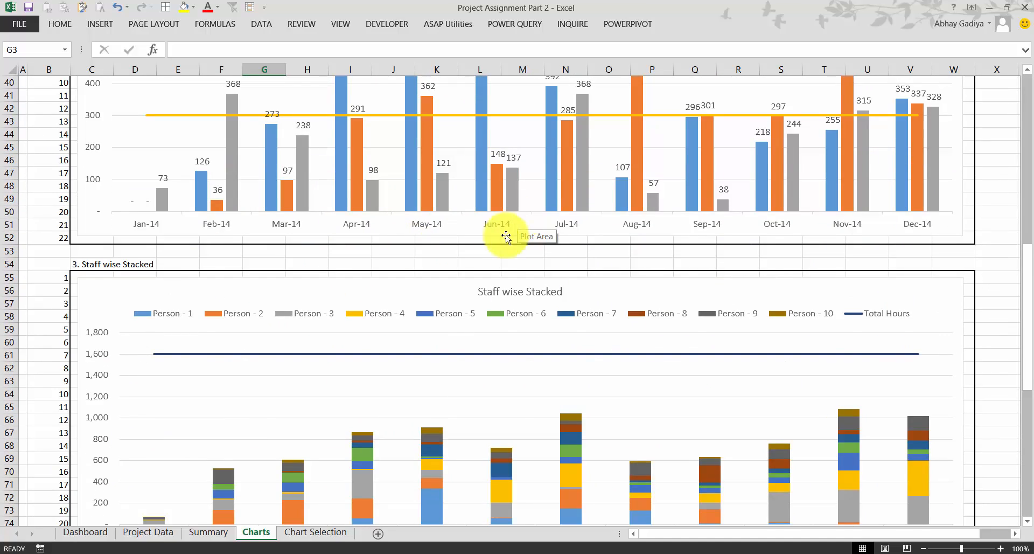
scroll(435, 288, down, 3)
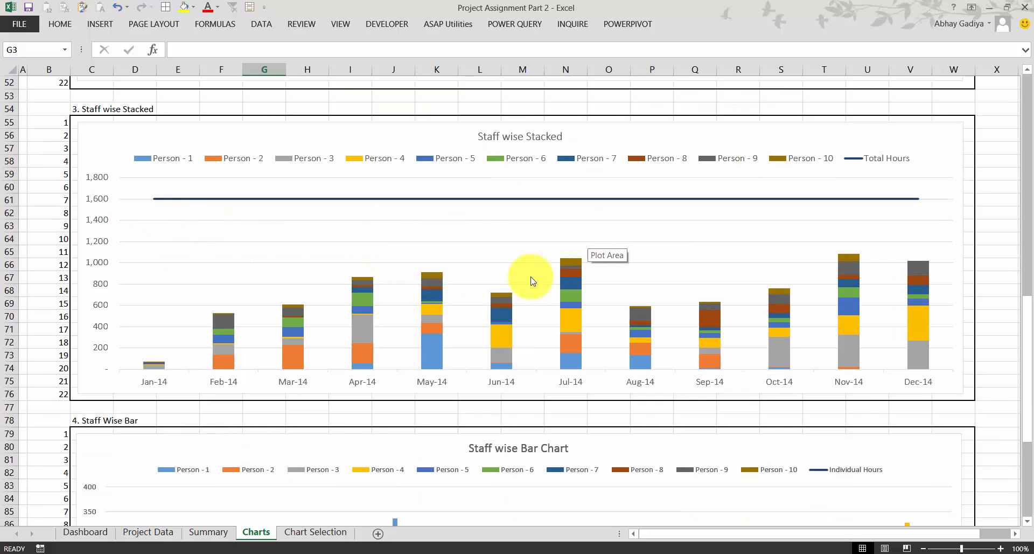
scroll(400, 368, down, 3)
scroll(400, 369, down, 5)
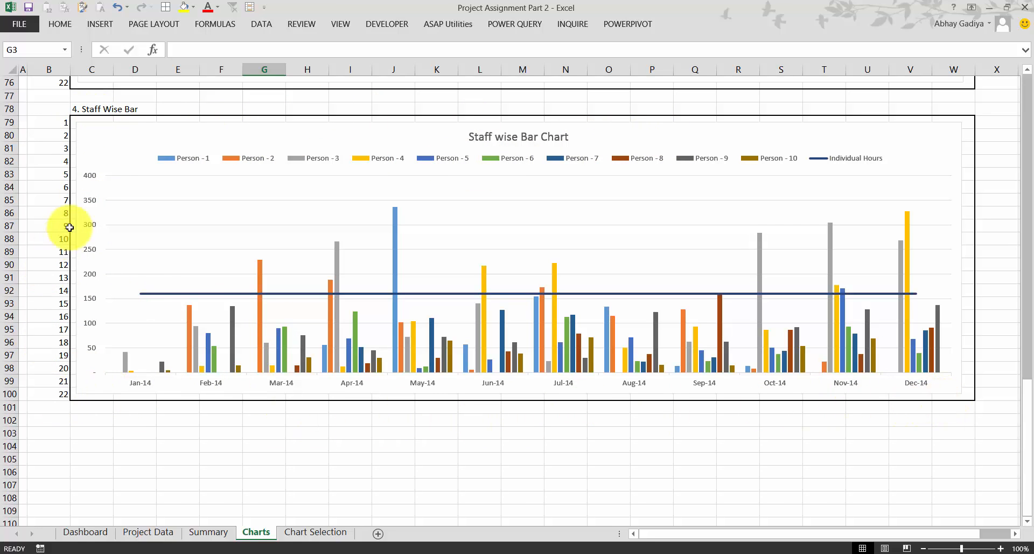
scroll(282, 320, up, 20)
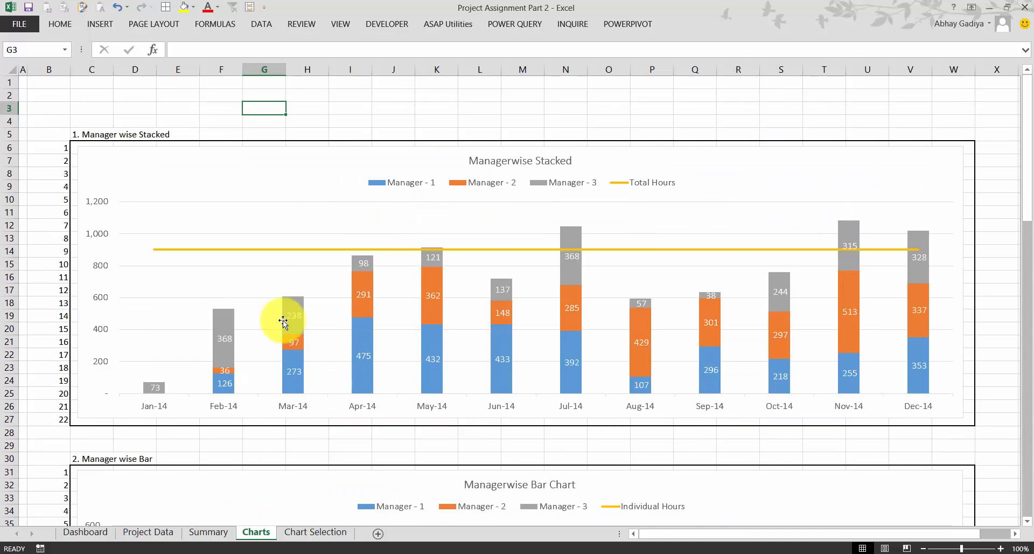
- Define a named range starting with Man_ for cells C6:W27 framing the Managerwise Stacked chart
key(Left)
key(Down)
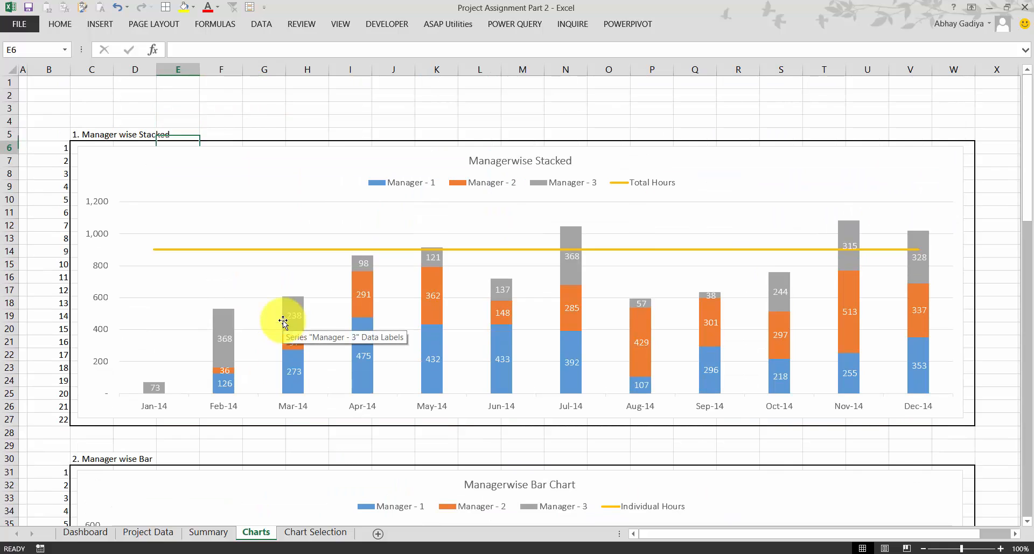
key(Down)
key(Left)
key(Left)
key(Down)
key(shift+Down)
key(shift+Down)
key(shift+Down)
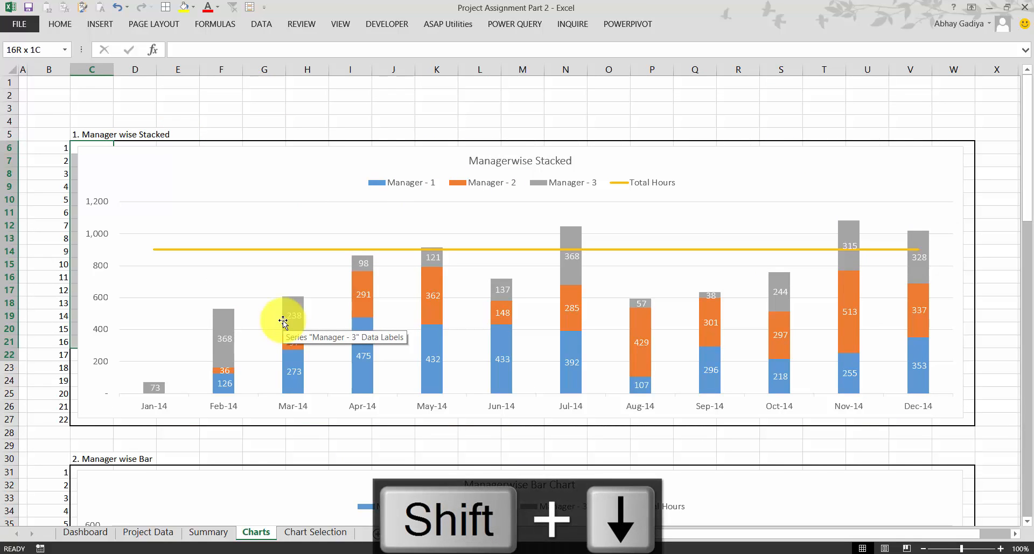
key(shift+Down)
key(shift+Down)
key(shift+Down)
key(shift+Down)
key(shift+Down)
key(shift+Down)
key(shift+Right)
key(shift+Right)
key(shift+Right)
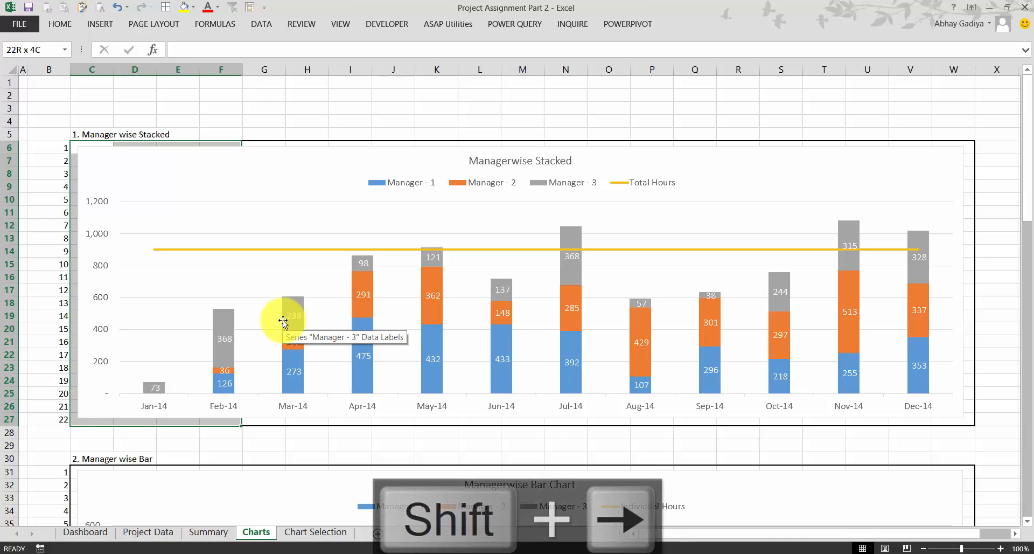
key(shift+Right)
key(shift+Right)
key(shift+Right)
key(shift+Right)
key(shift+Right)
key(shift+Right)
key(shift+Right)
key(shift+Right)
key(shift+Right)
key(shift+Right)
key(shift+Right)
key(shift+Right)
key(shift+Right)
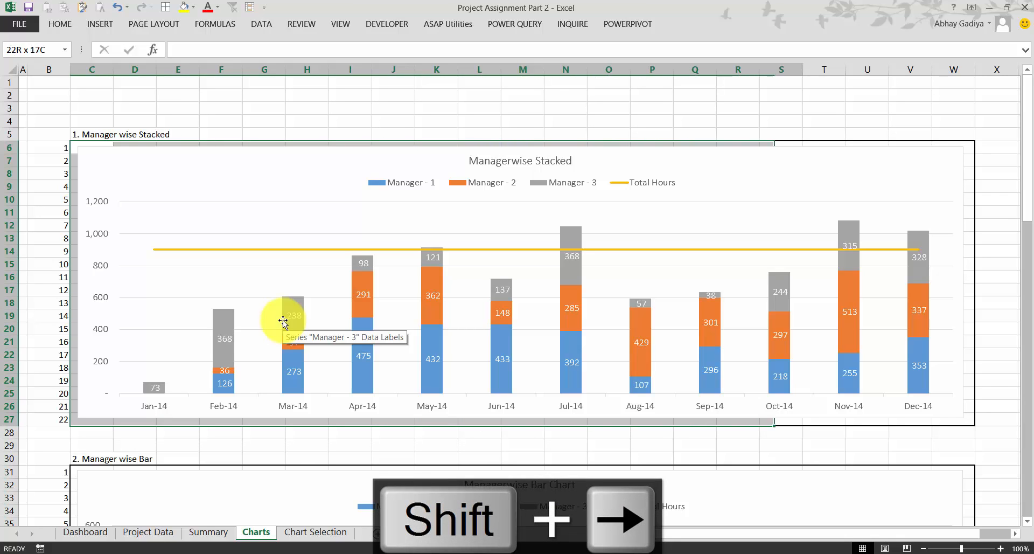
key(shift+Right)
key(shift+Right)
key(shift+Right)
key(shift+Right)
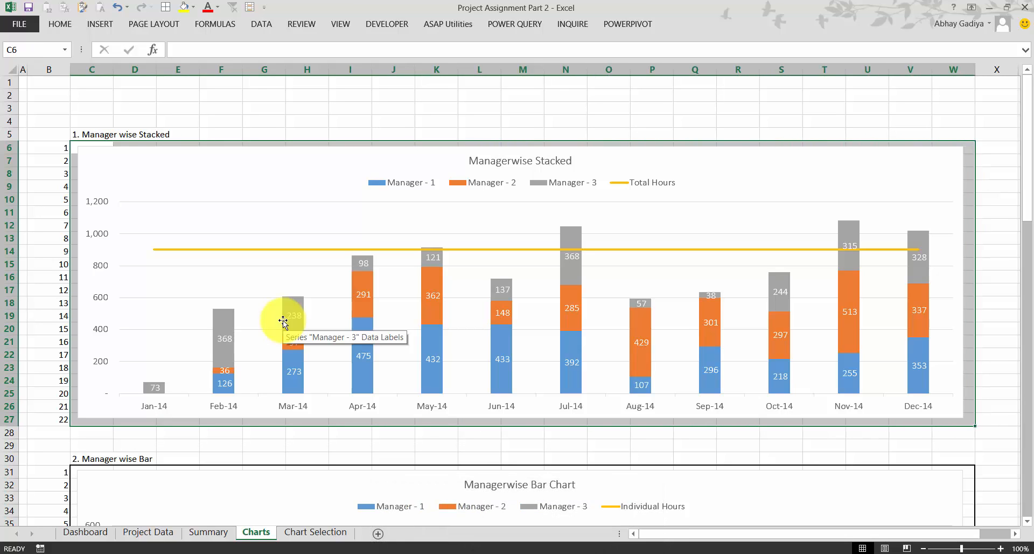
key(ctrl+F1)
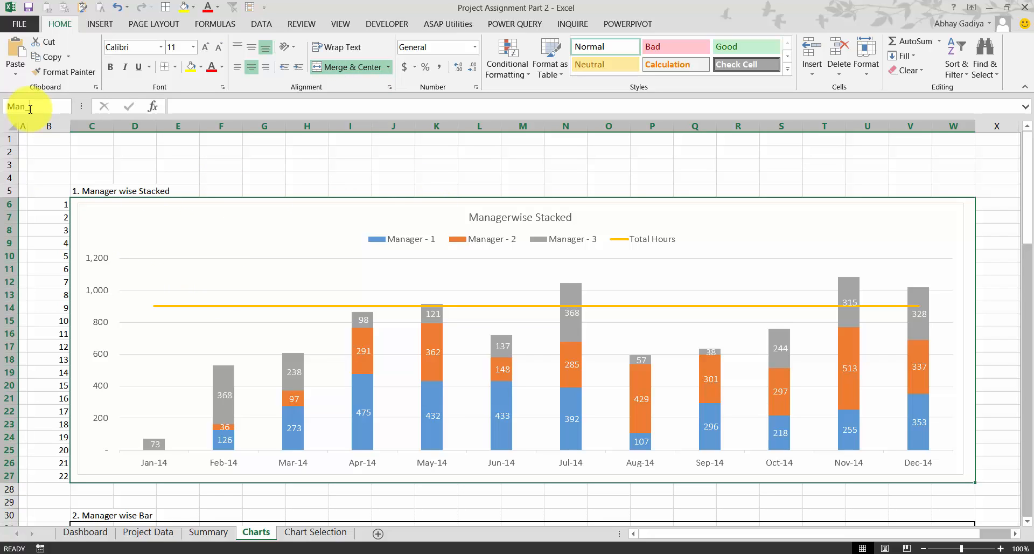
key(Return)
- Name the range C31:W52 framing the Managerwise Bar Chart as Man_Bar
scroll(132, 142, down, 7)
click(102, 232)
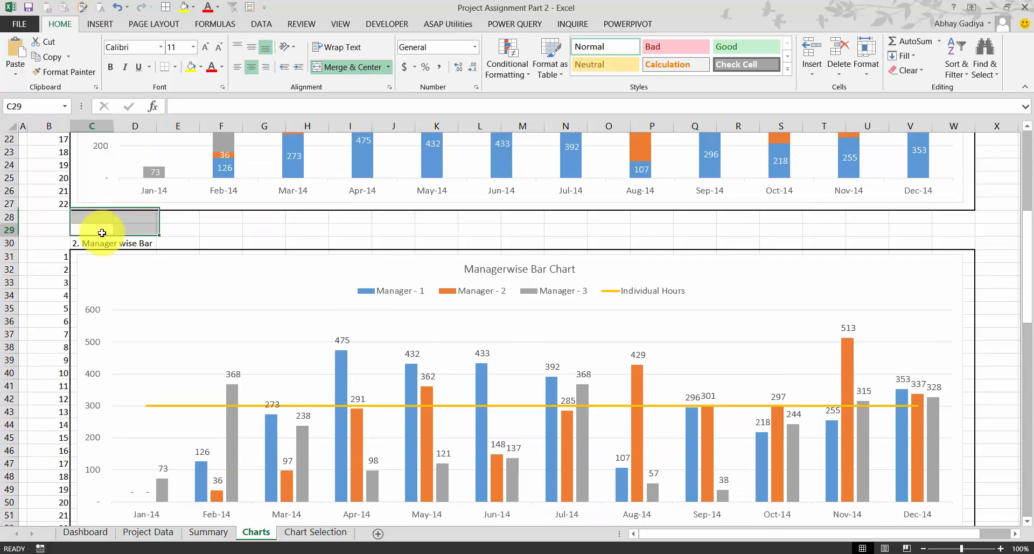
key(shift+Down)
key(shift+Down)
key(shift+Down)
key(shift+Down)
key(shift+Down)
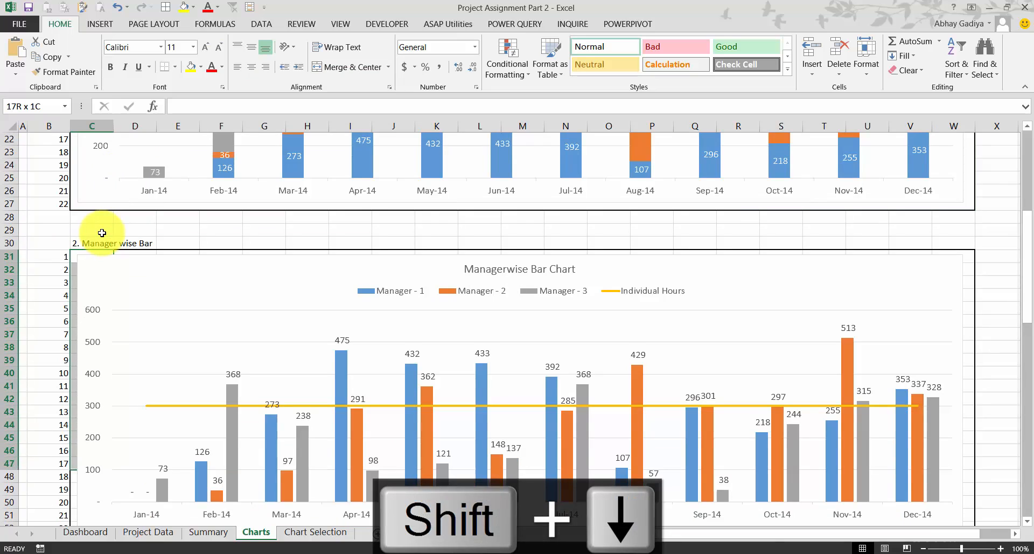
key(shift+Down)
key(shift+Down)
key(shift+Down)
key(shift+Down)
key(shift+Down)
key(shift+Right)
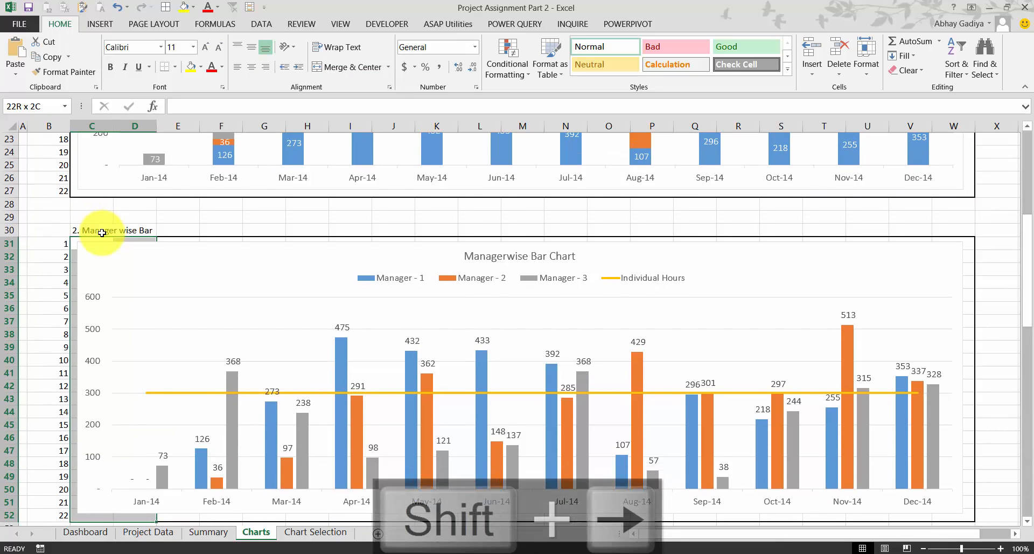
key(shift+Right)
key(shift+Right)
key(shift+Right)
key(shift+Right)
key(shift+Right)
key(shift+Right)
key(shift+Right)
key(shift+Right)
key(shift+Right)
key(shift+Right)
key(shift+Right)
key(shift+Right)
key(shift+Right)
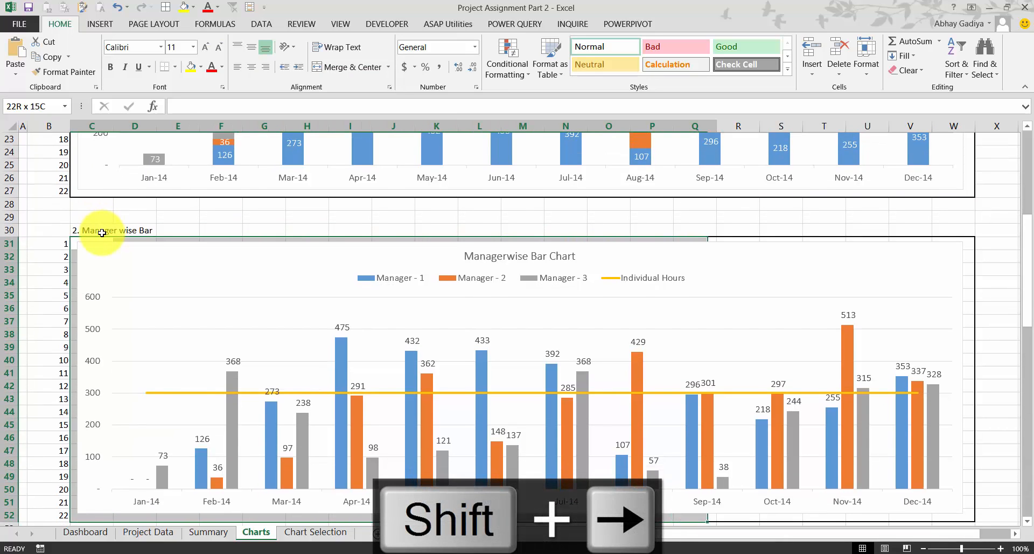
key(shift+Right)
key(shift+Right)
key(shift+Right)
key(shift+Right)
key(shift+Right)
key(shift+Right)
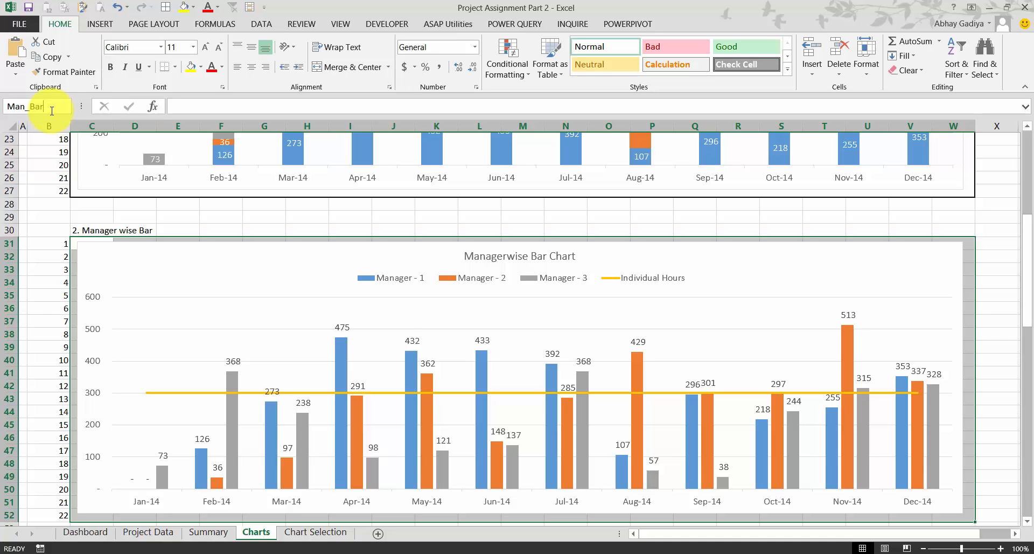
- Define a named range starting with Staff_Stac for cells C55:W76 framing the Staff wise Stacked chart
scroll(65, 212, down, 12)
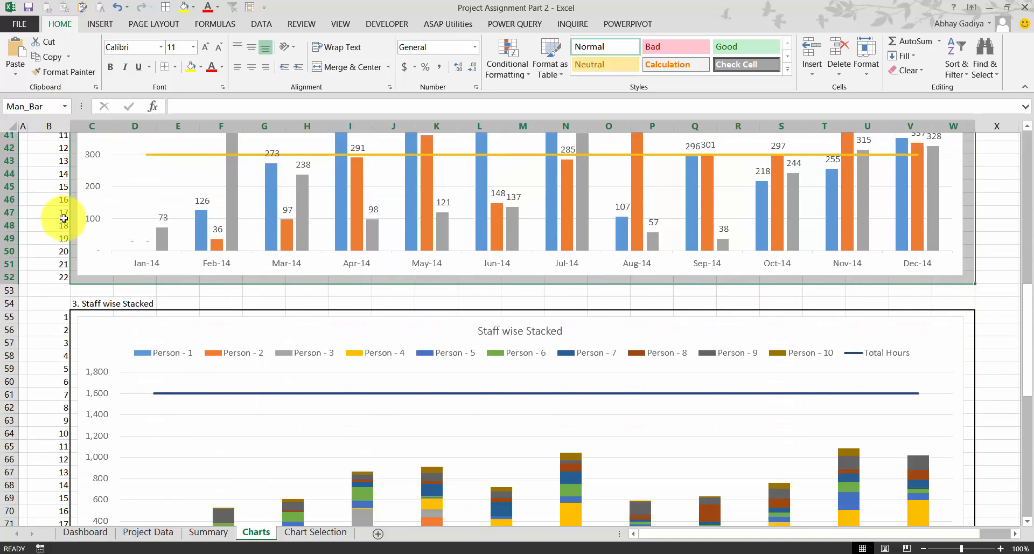
scroll(67, 216, up, 3)
click(92, 191)
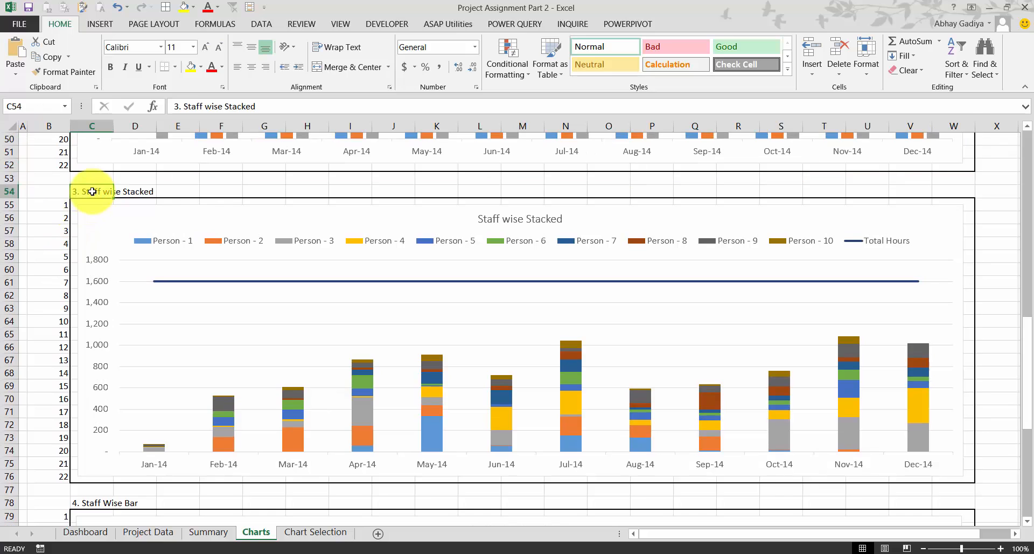
key(shift+Down)
key(shift+Down)
key(shift+Down)
key(shift+Down)
key(shift+Down)
key(shift+Down)
key(shift+Down)
key(shift+Down)
key(shift+Down)
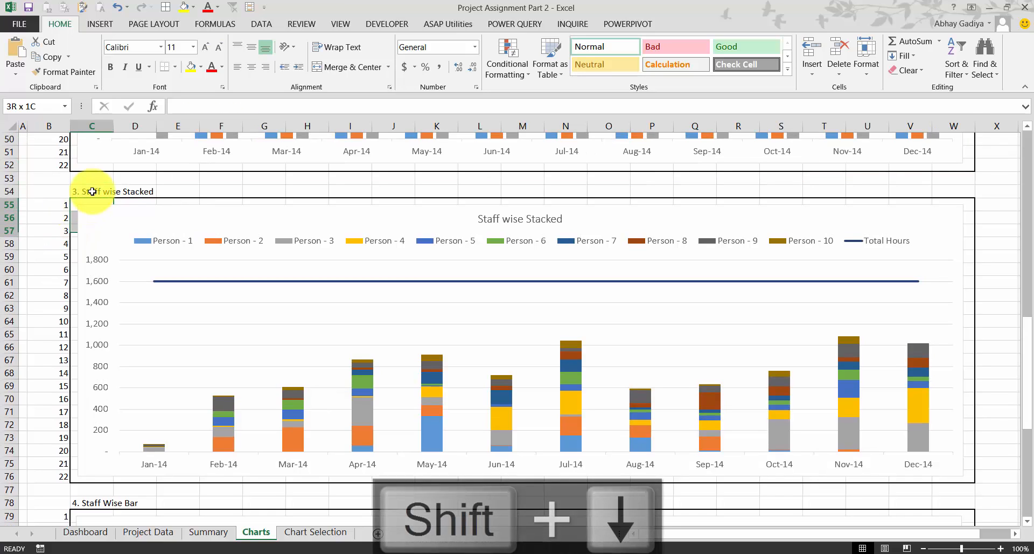
key(shift+Down)
key(shift+Down)
key(shift+Down)
key(shift+Down)
key(shift+Down)
key(shift+Down)
key(shift+Down)
key(shift+Down)
key(shift+Down)
key(shift+Down)
key(shift+Down)
key(shift+Down)
key(shift+Down)
key(shift+Down)
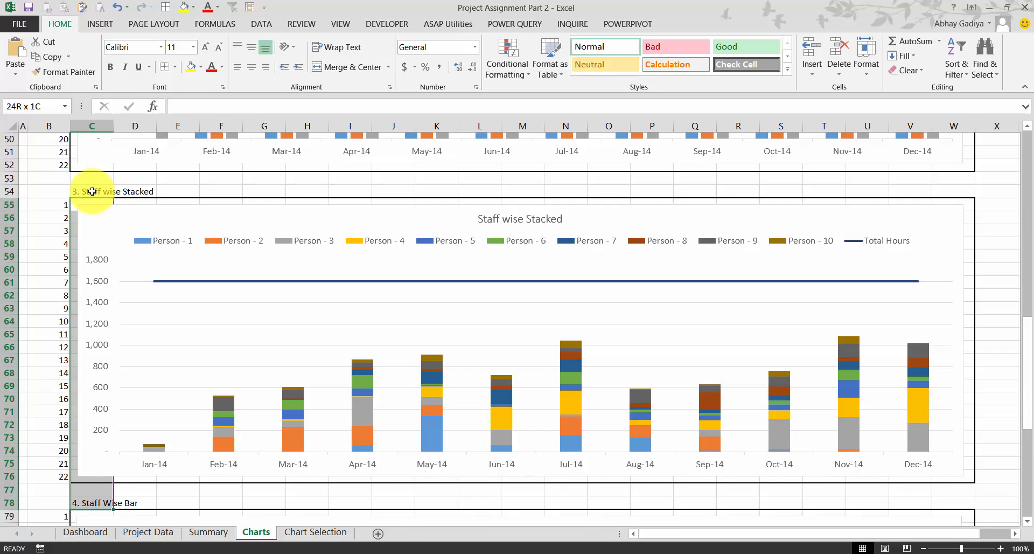
key(shift+Right)
key(shift+Right)
key(shift+Right)
key(shift+Right)
key(shift+Right)
key(shift+Right)
key(shift+Right)
key(shift+Right)
key(shift+Right)
key(shift+Right)
key(shift+Right)
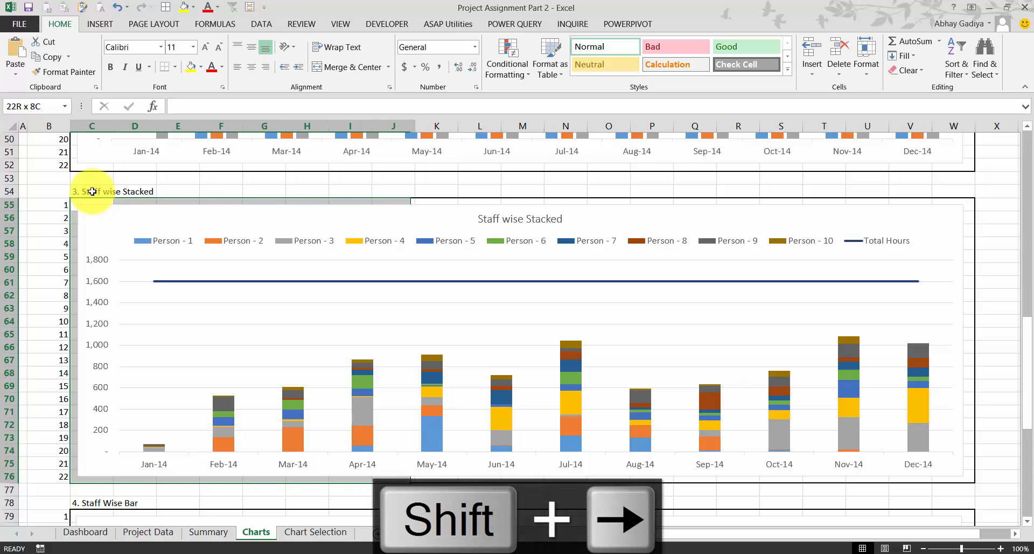
key(shift+Right)
key(shift+Right)
key(shift+Right)
key(shift+Right)
key(shift+Right)
key(shift+Right)
key(shift+Right)
key(shift+Right)
key(shift+Right)
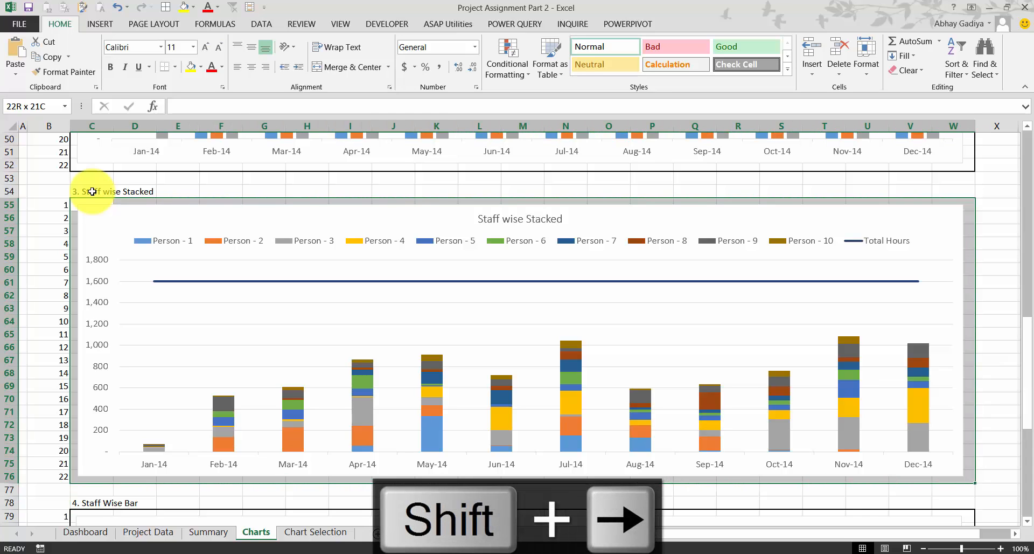
click(31, 105)
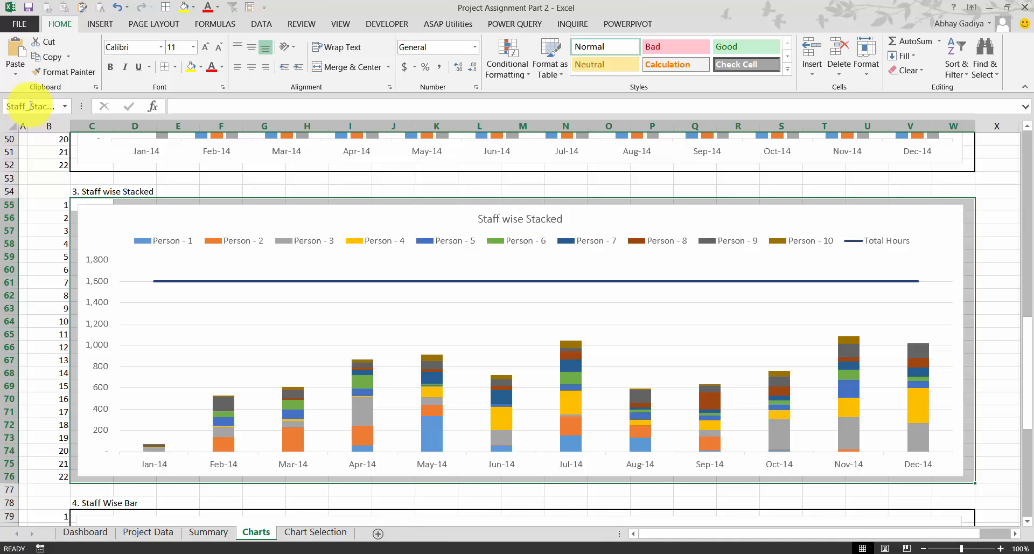
- Name the range C79:W100 framing the Staff wise Bar Chart as Staff_Bar
scroll(46, 270, down, 8)
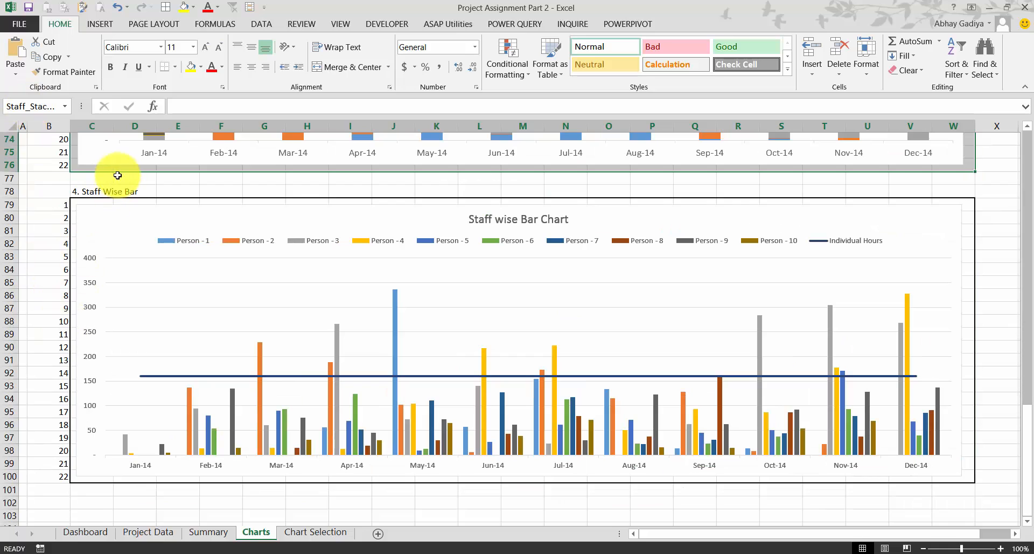
click(106, 191)
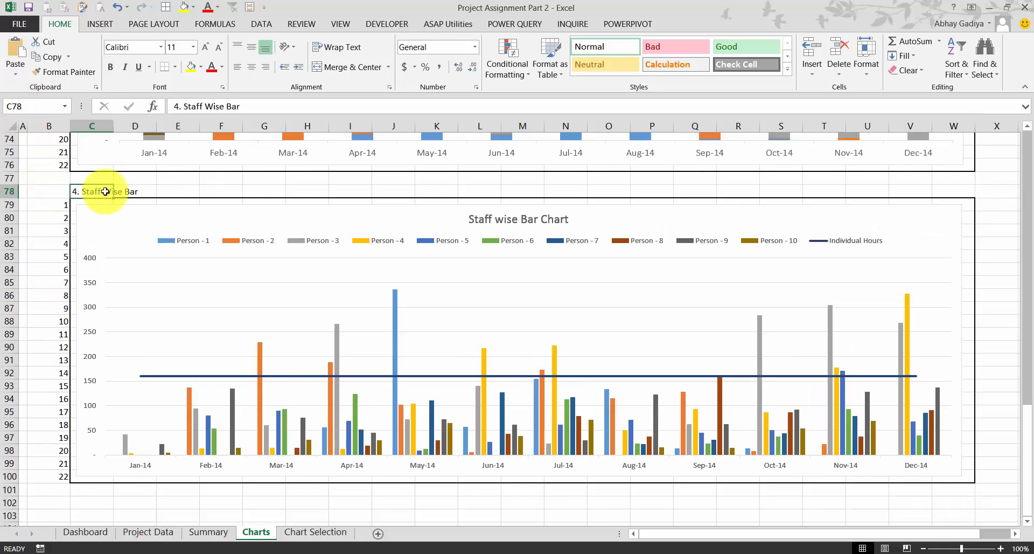
key(Down)
key(shift+Right)
key(shift+Right)
key(shift+Right)
key(shift+Right)
key(shift+Right)
key(shift+Right)
key(shift+Right)
key(shift+Right)
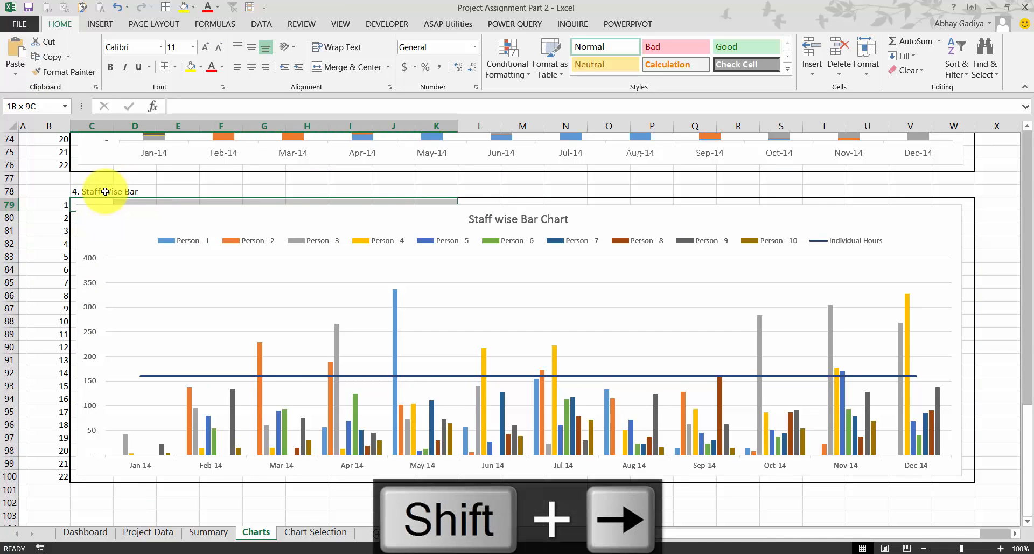
key(shift+Right)
key(shift+Right)
key(shift+Right)
key(shift+Right)
key(shift+Right)
key(shift+Right)
key(shift+Right)
key(shift+Right)
key(shift+Right)
key(shift+Right)
key(shift+Right)
key(shift+Right)
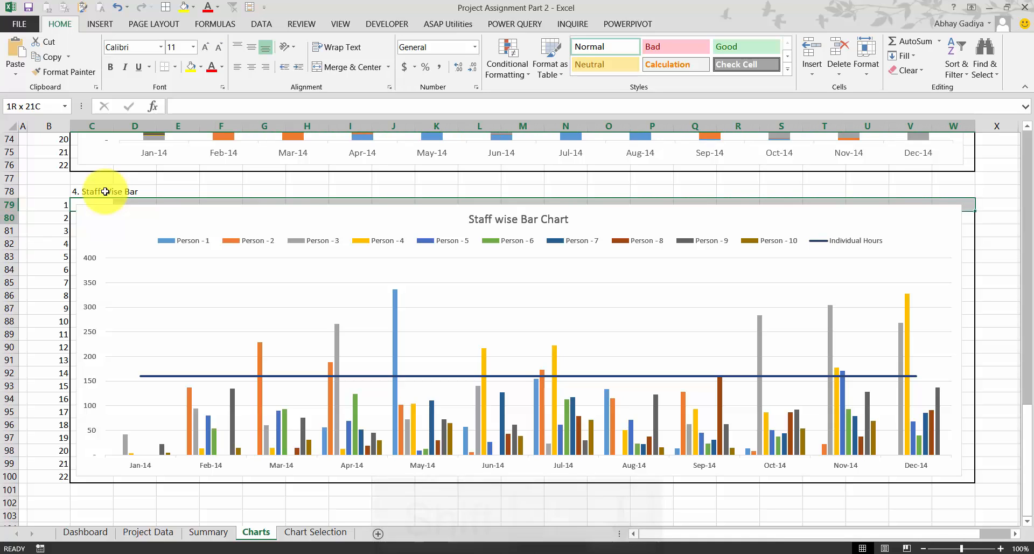
key(shift+Down)
key(shift+Down)
key(shift+Down)
key(shift+Down)
key(shift+Down)
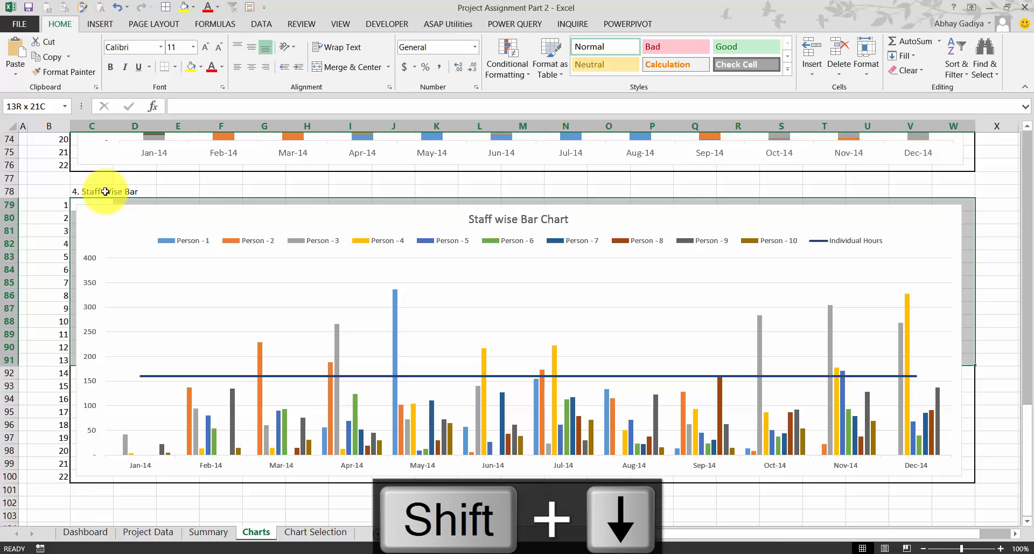
key(shift+Down)
key(shift+Down)
key(shift+Down)
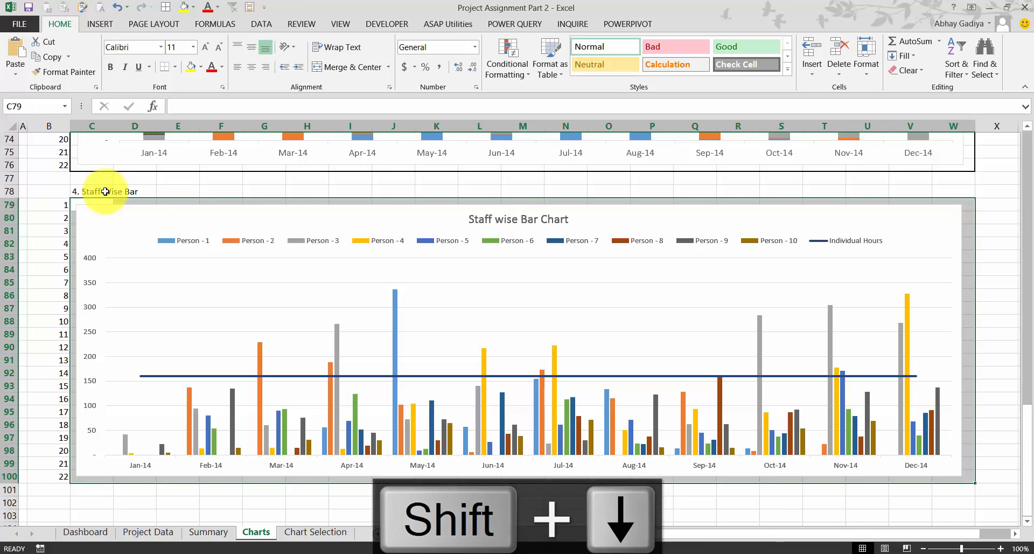
click(36, 107)
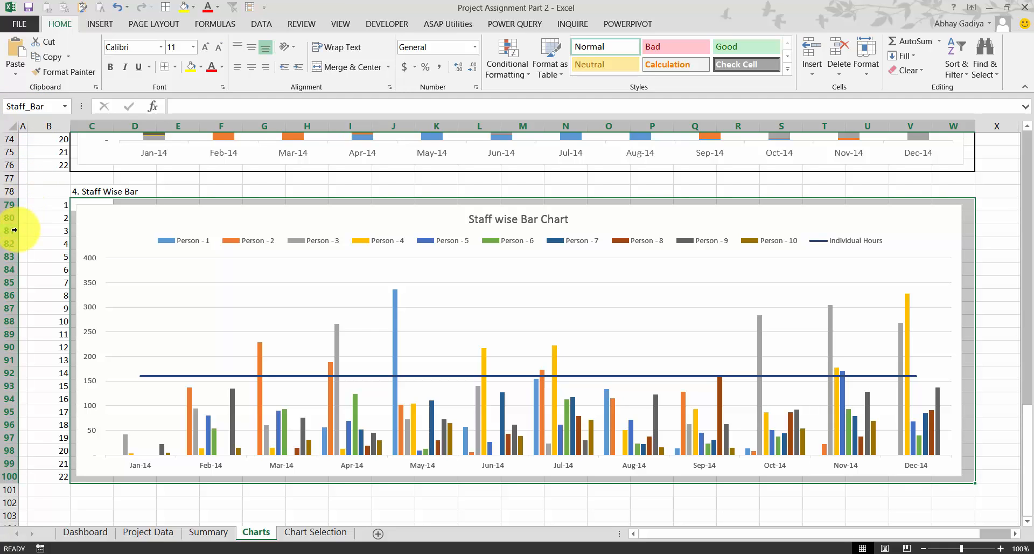
- Open the Chart Selection sheet, examine the finished dashboard's selection boxes in the Project Assignment workbook, and return to Project Assignment Part 2
click(289, 535)
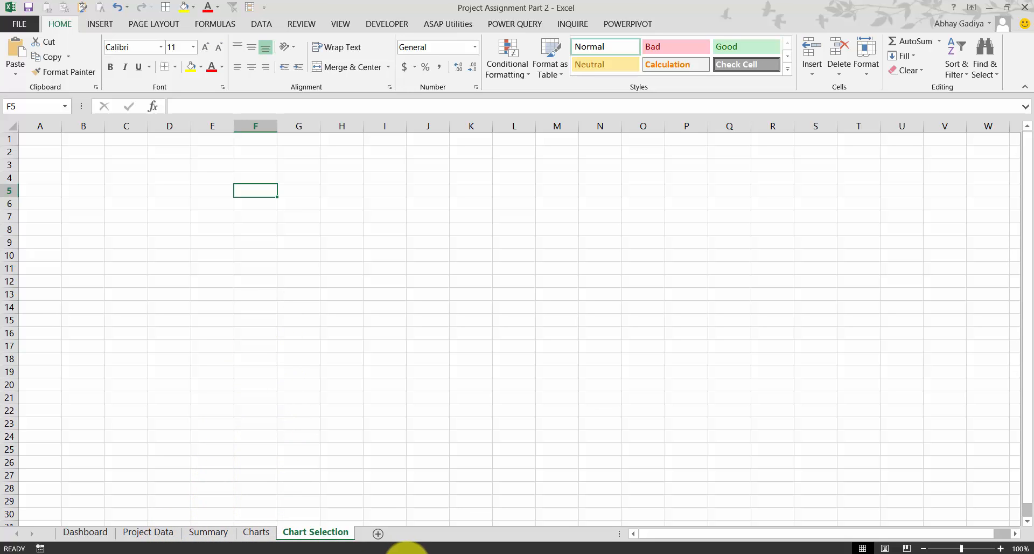
mouse_move(410, 550)
click(434, 524)
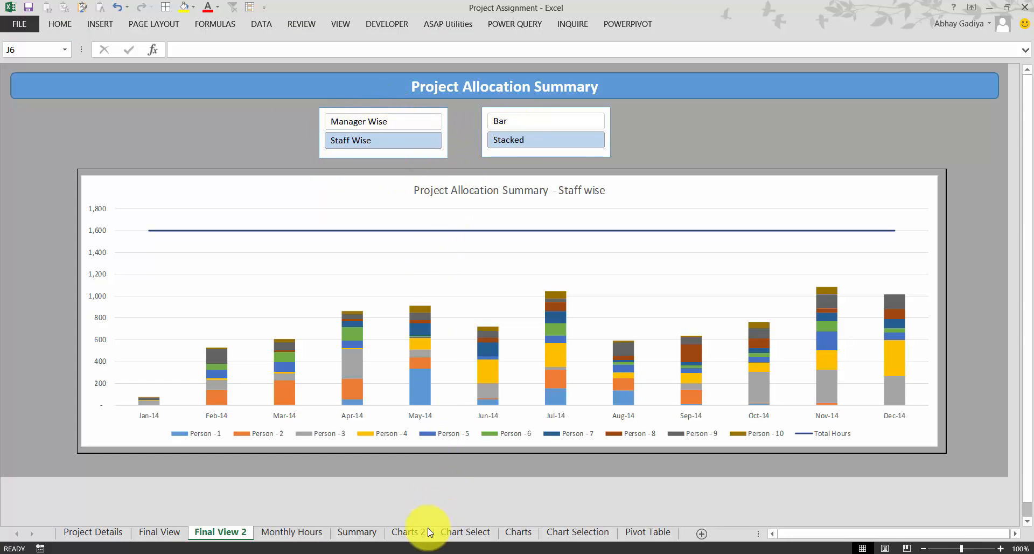
mouse_move(410, 550)
click(357, 521)
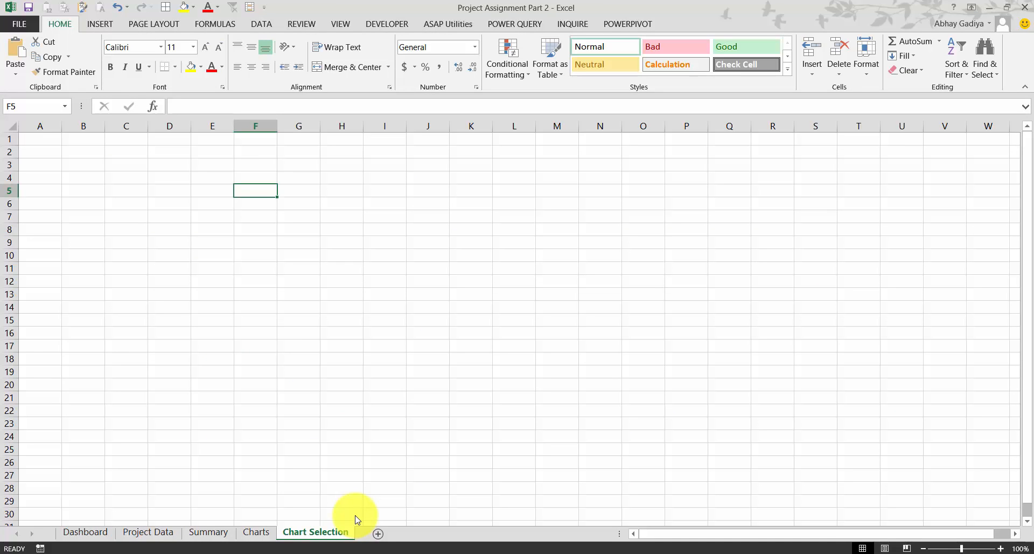
- Enter the headers Sr and Type in cells E3 and F3 of the Chart Selection sheet
click(213, 164)
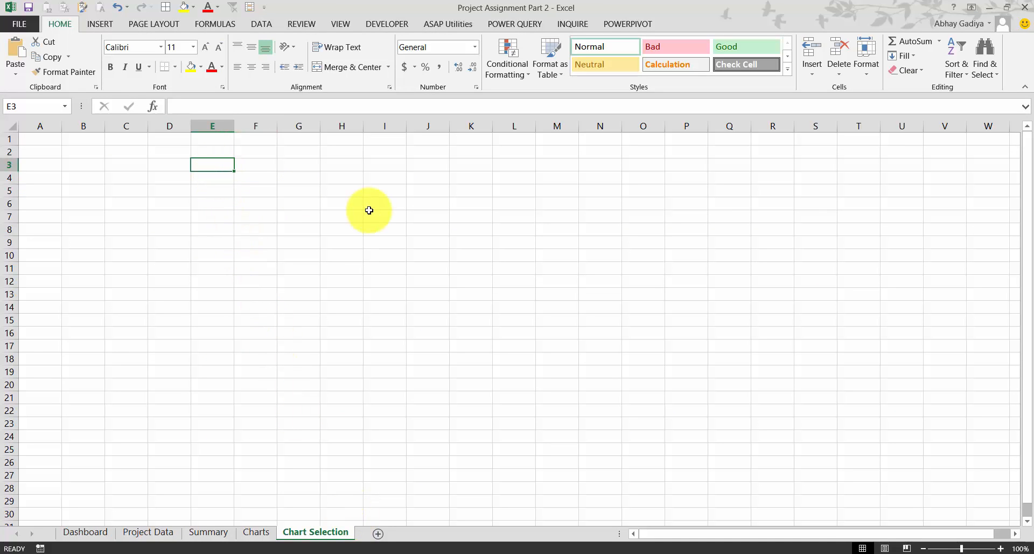
text(Sr)
key(Return)
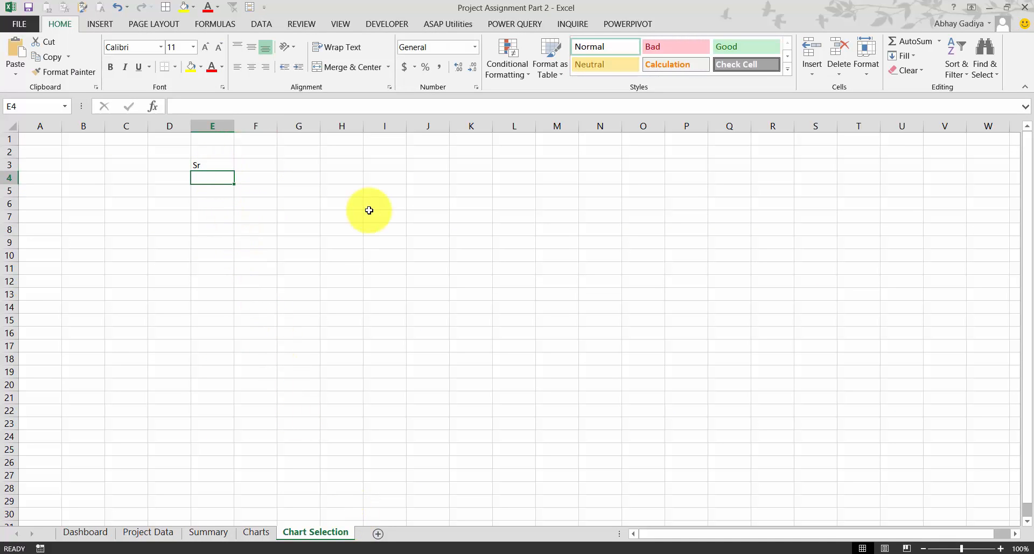
key(Up)
key(Right)
text(Ty)
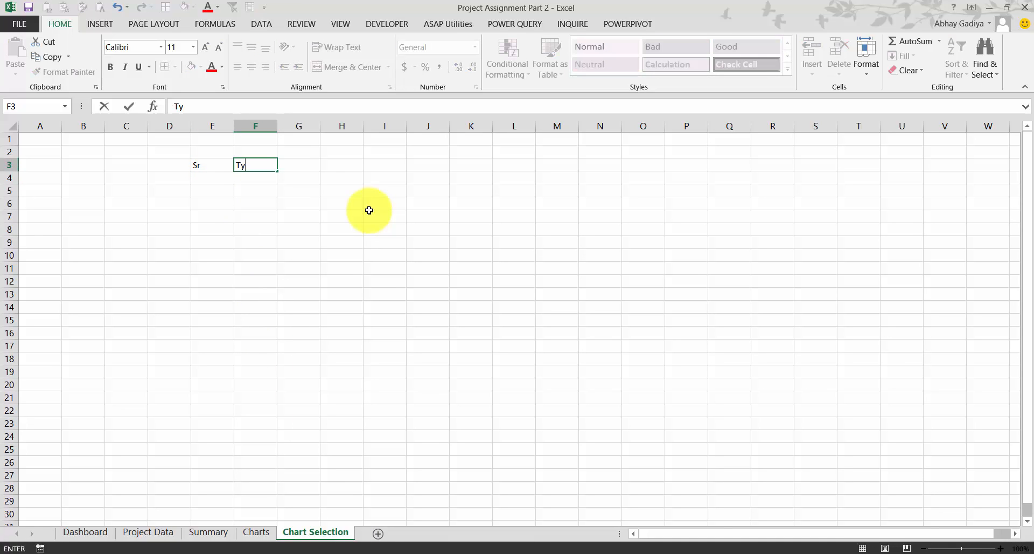
key(Return)
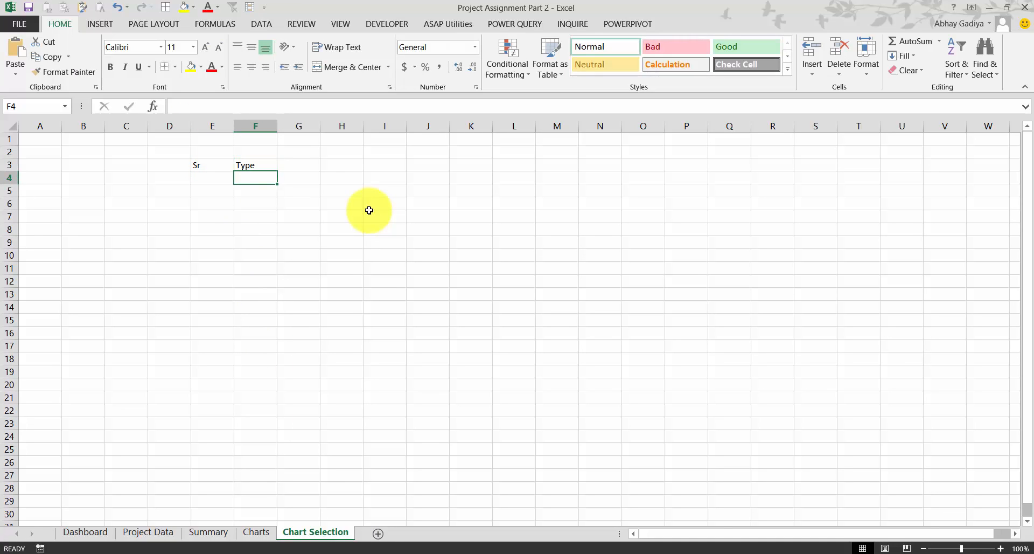
- List Managerwise and StaffWise in F4:F5 under Type and number them 1 and 2 in E4:E5
text(Managerwise)
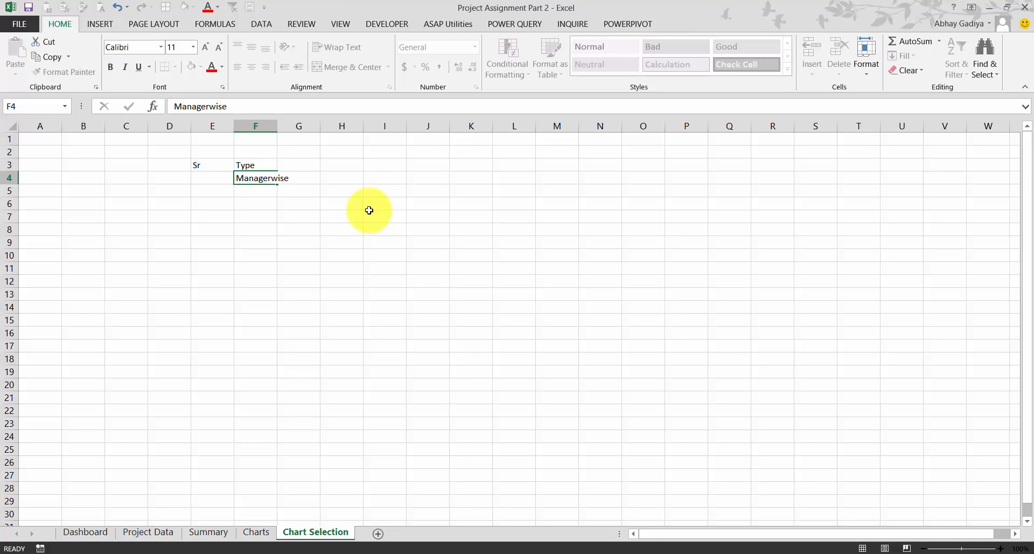
key(Return)
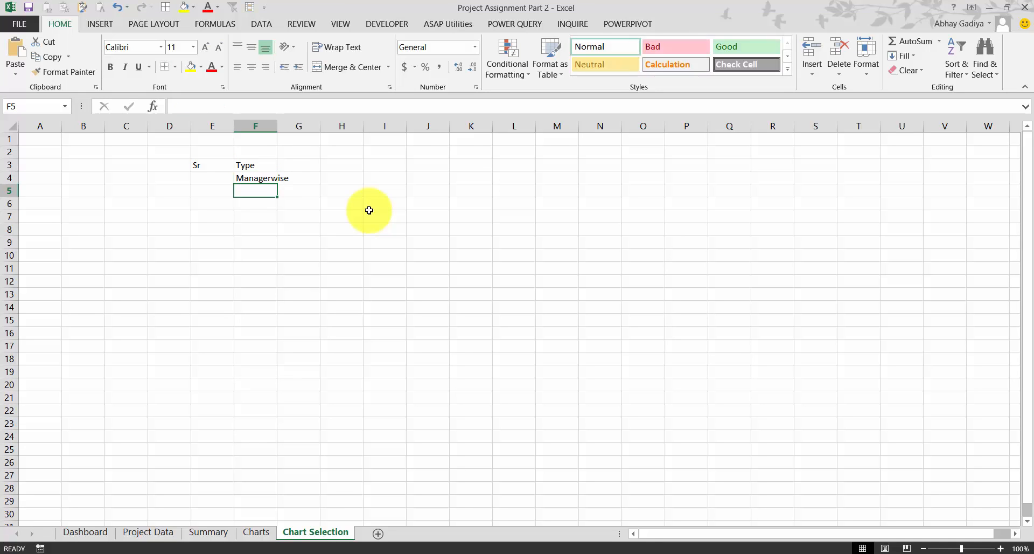
text(StaffW)
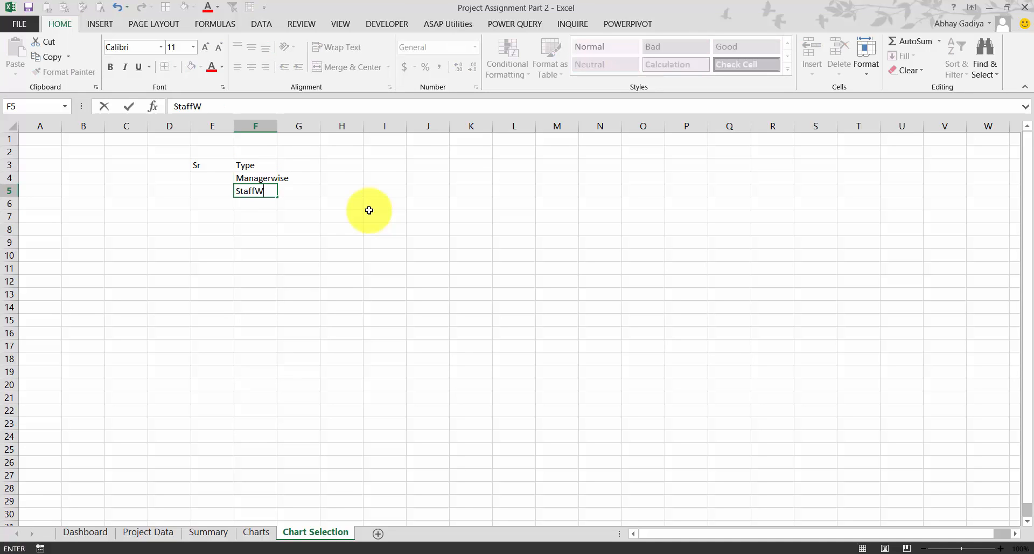
key(Return)
key(Left)
key(Up)
key(Up)
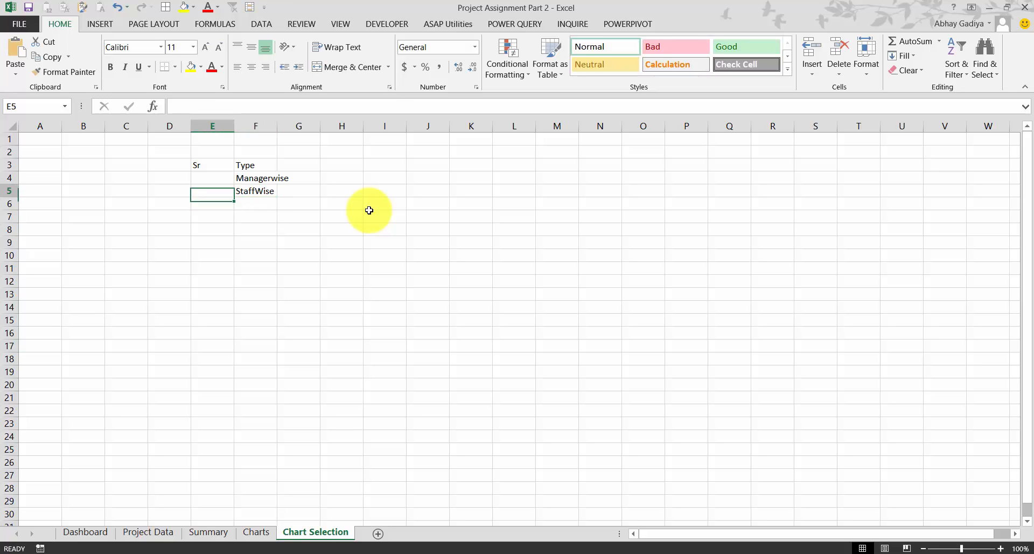
text(1)
key(Return)
text(2)
key(Return)
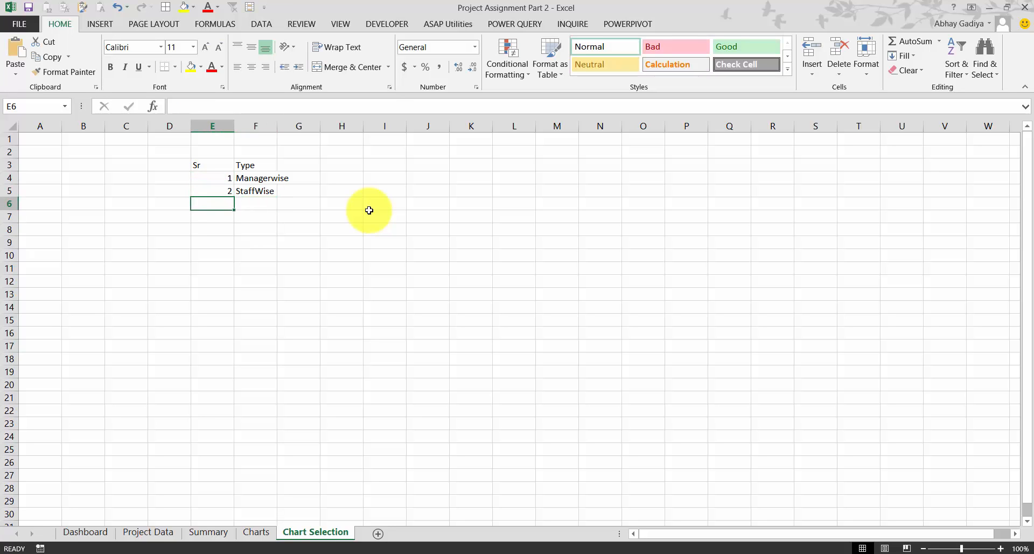
- Start a second list with the headers Sr. and Type in cells E10 and F10
key(Down)
key(Down)
key(Down)
key(Down)
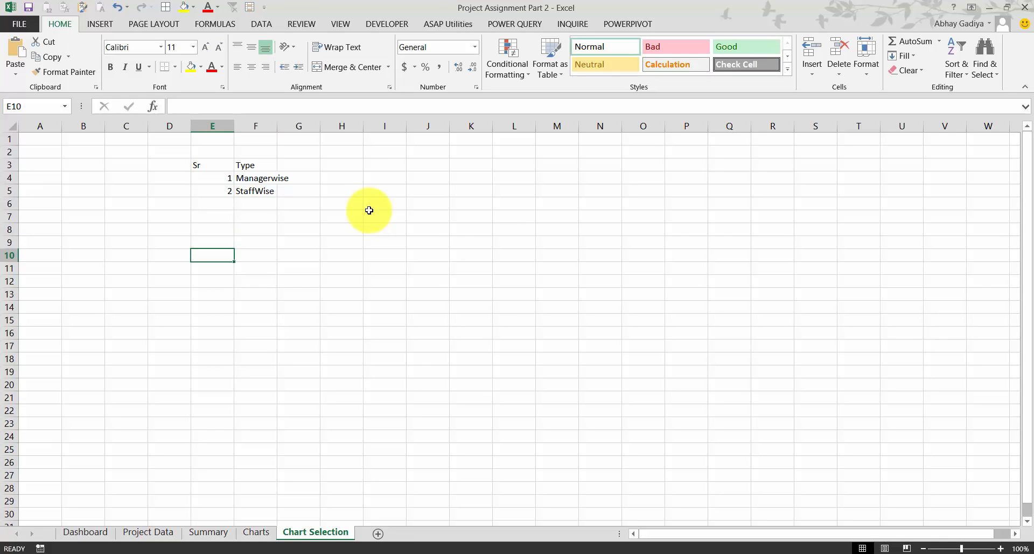
text(Sr.)
key(Tab)
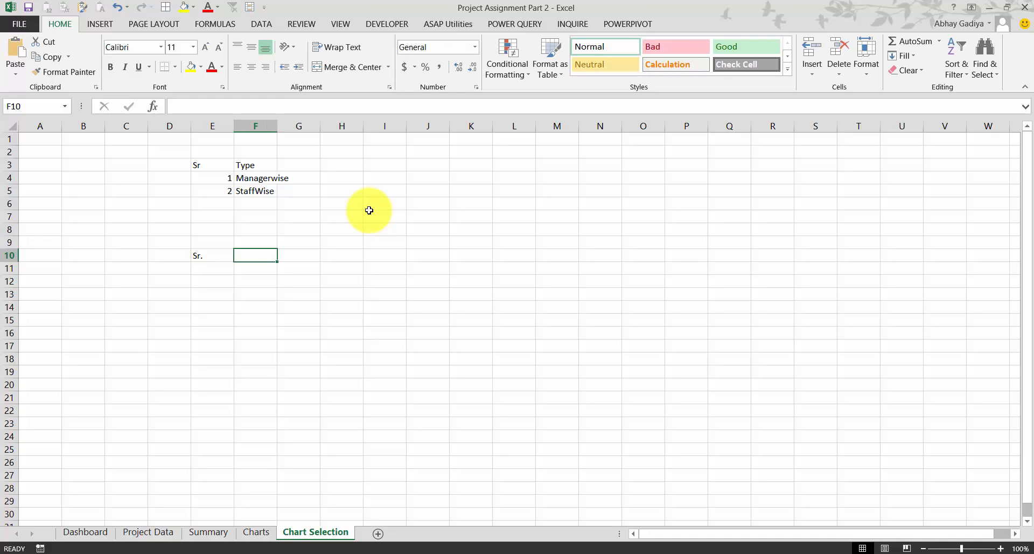
text(Type)
key(Return)
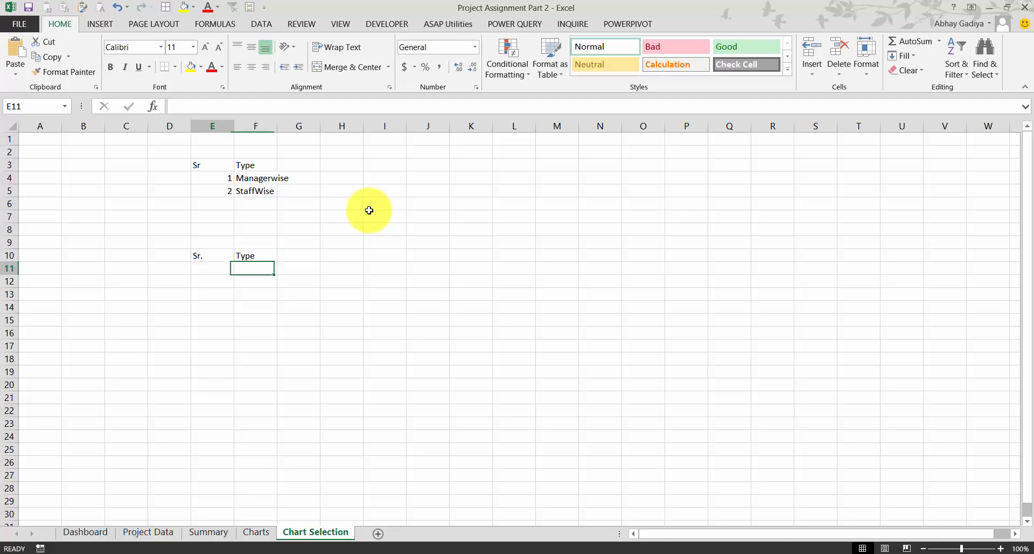
- Fill the second list's rows in E11:F12 with 3 Bar and 4 Stacked
key(Left)
text(3)
key(Tab)
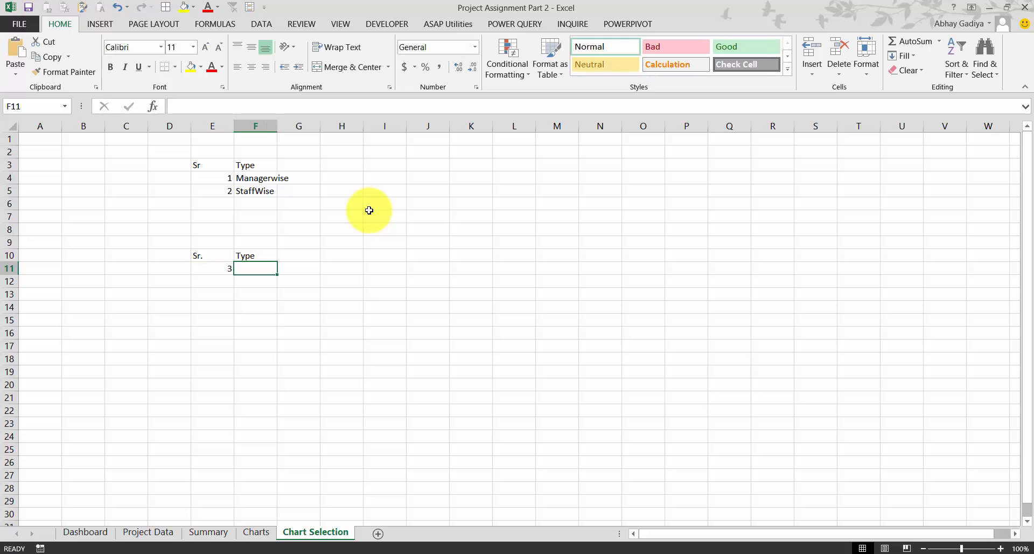
text(Bar)
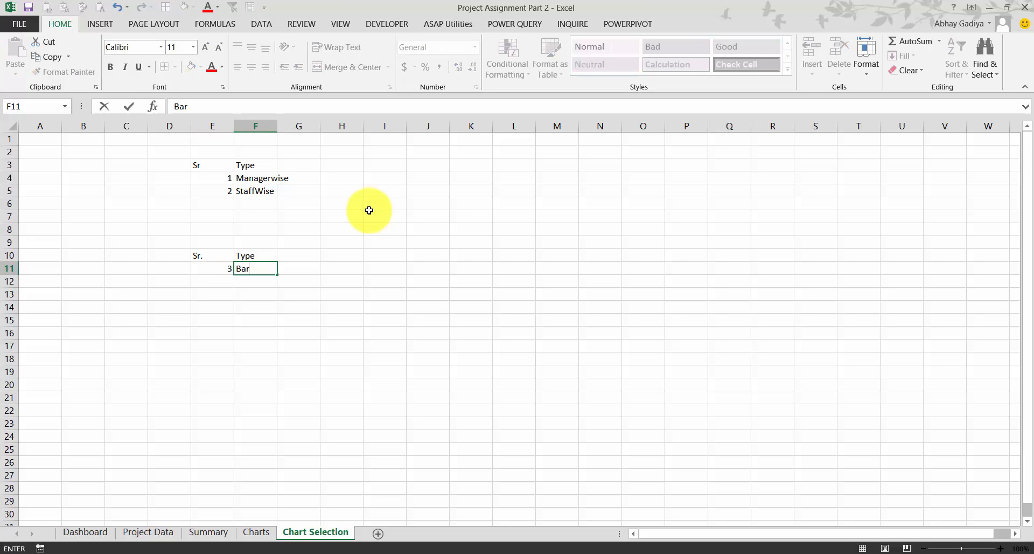
key(Return)
key(Left)
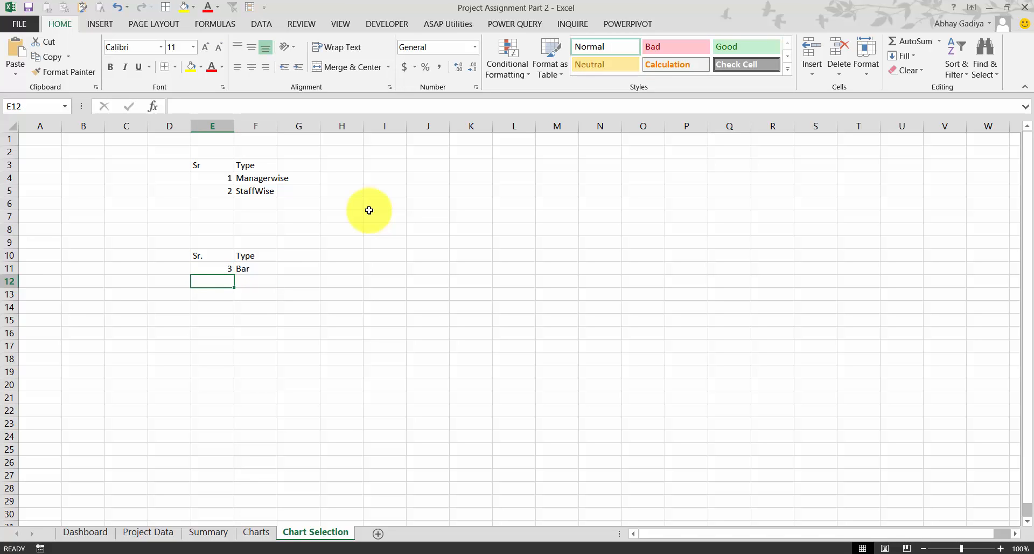
text(4)
key(Tab)
text(Sta)
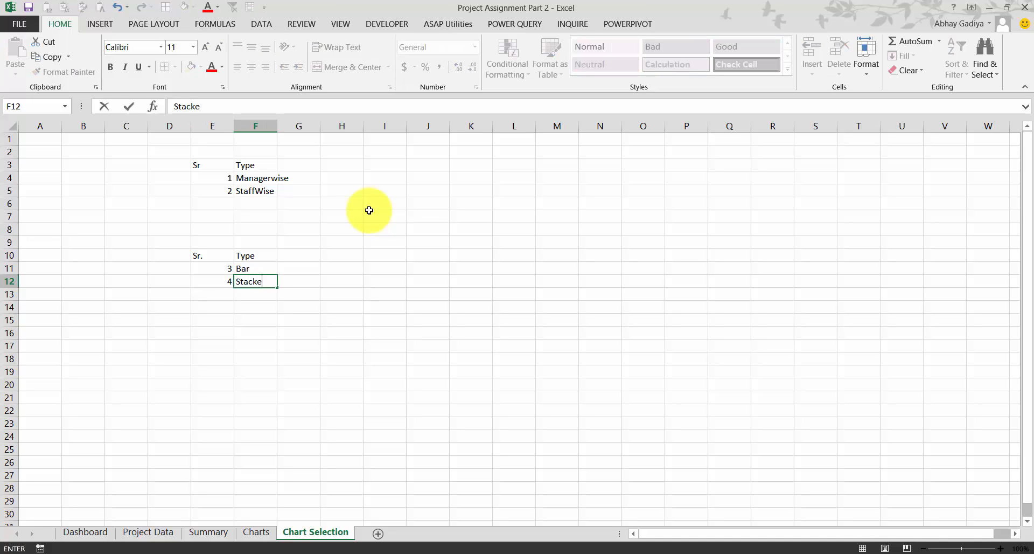
text(cked)
key(Return)
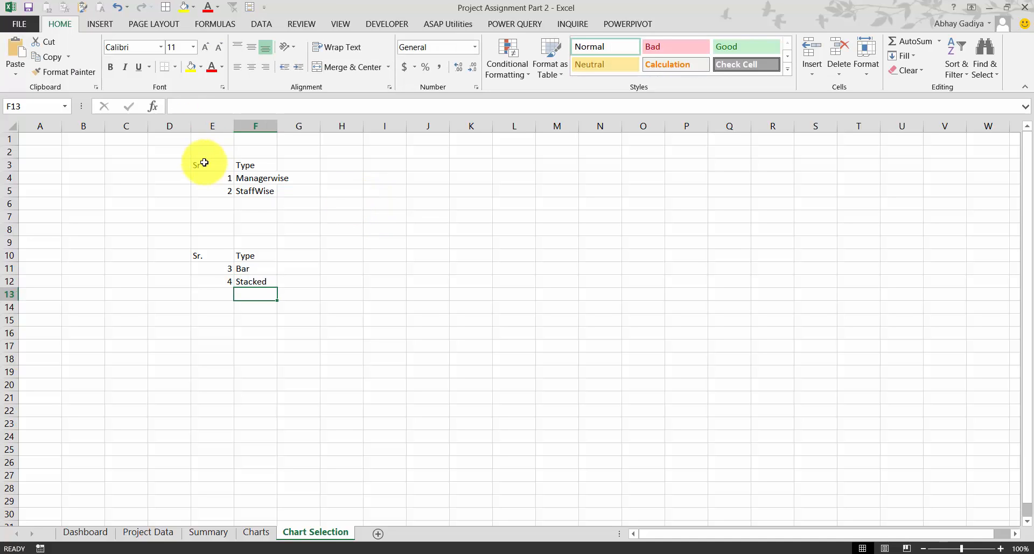
- Create a PivotTable from the range E3:F5, placed on the existing Chart Selection sheet at cell N2
drag(203, 162, 273, 192)
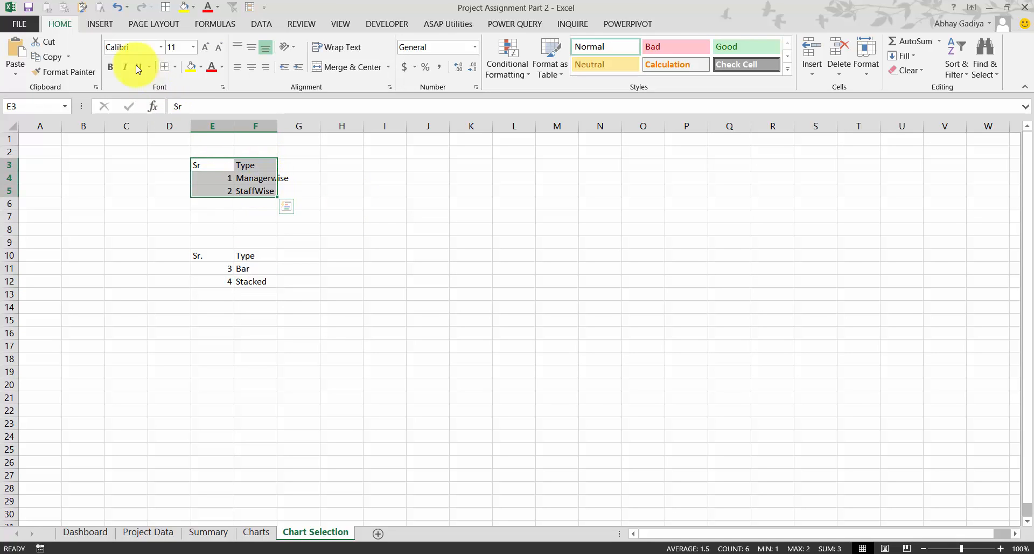
click(110, 27)
click(22, 50)
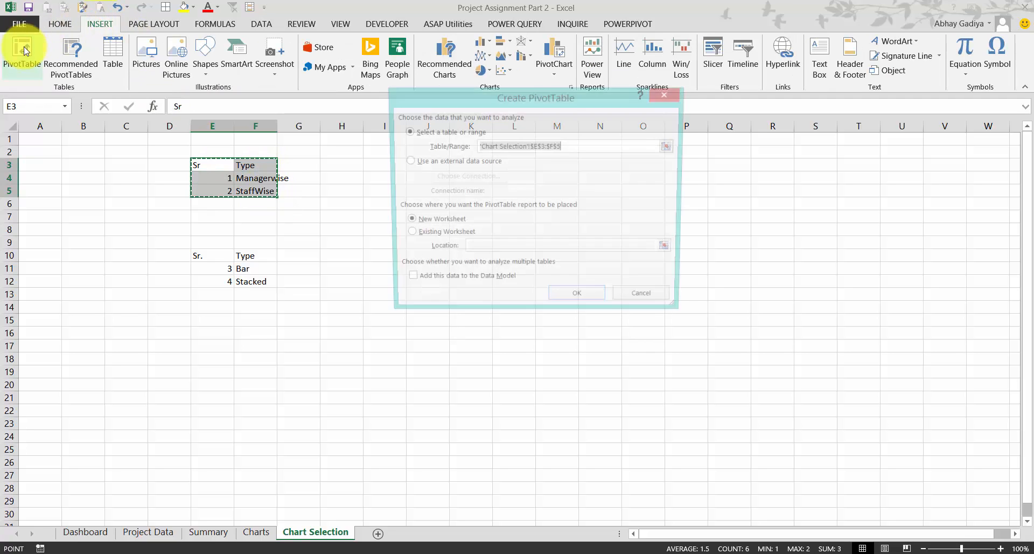
click(439, 235)
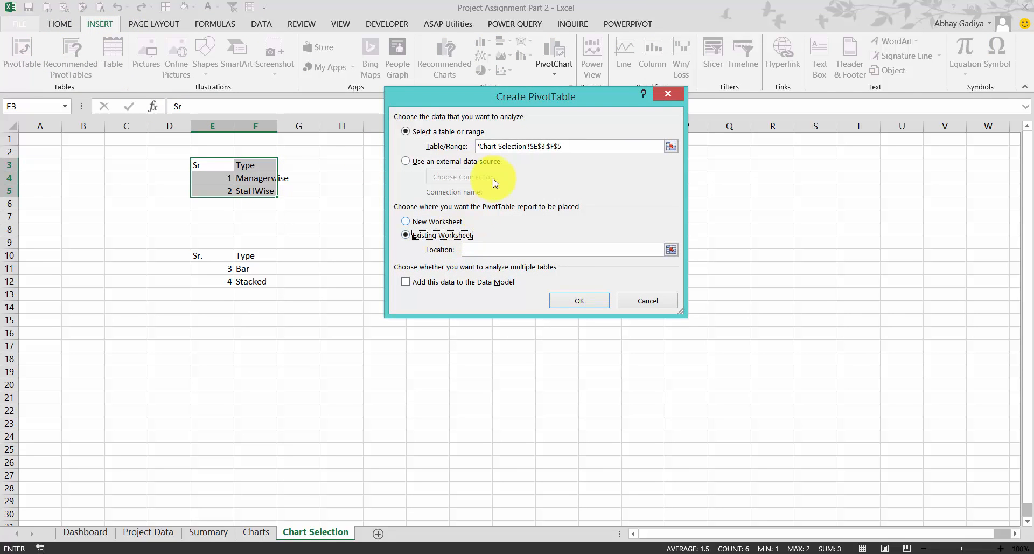
drag(521, 105, 315, 192)
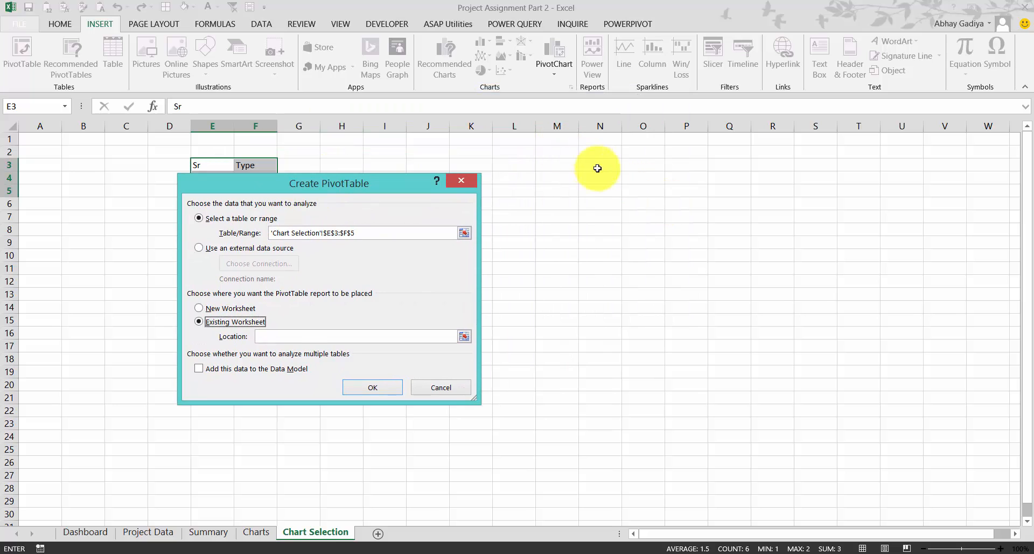
click(601, 149)
click(373, 388)
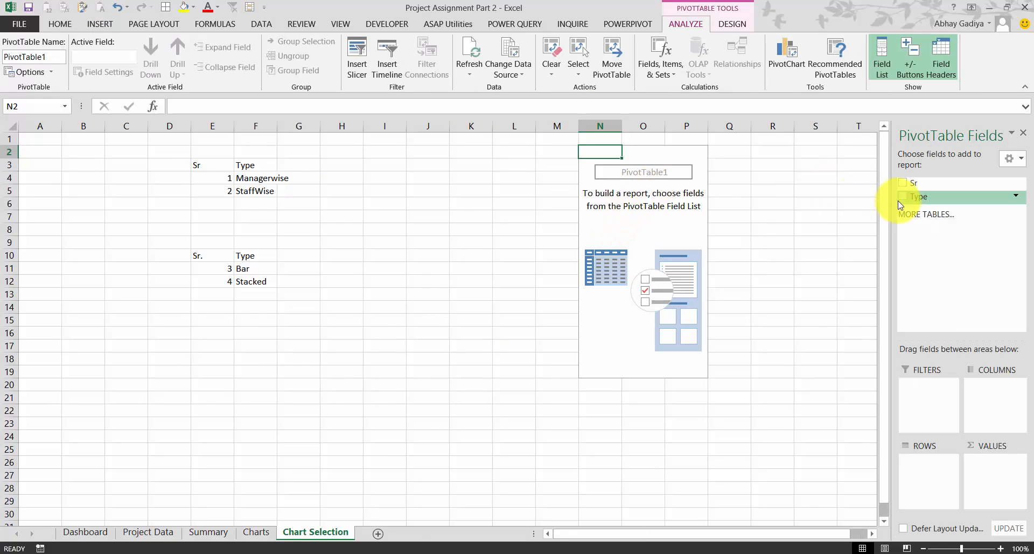
- Add Type as the PivotTable's row field and the sum of Sr as its value field
click(903, 196)
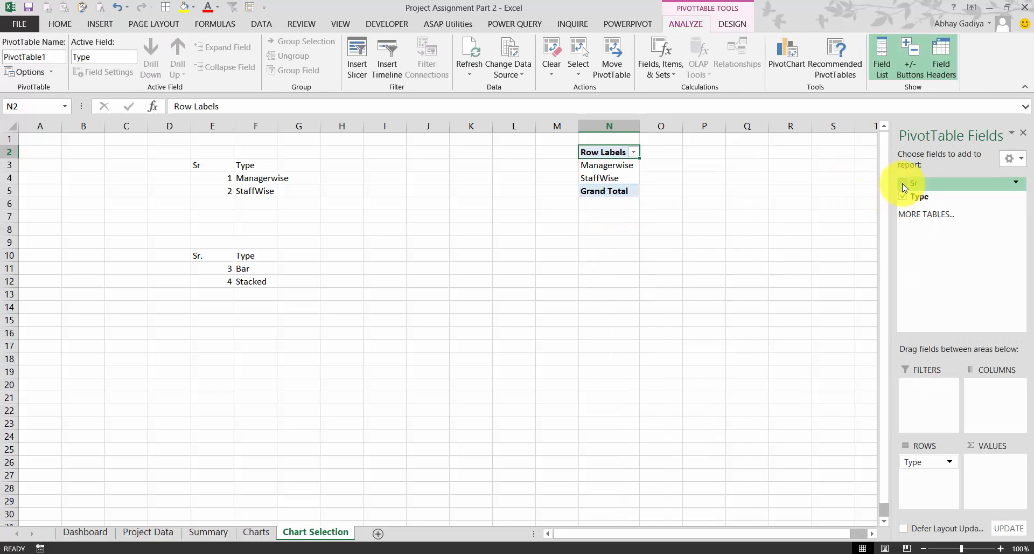
click(903, 183)
click(665, 166)
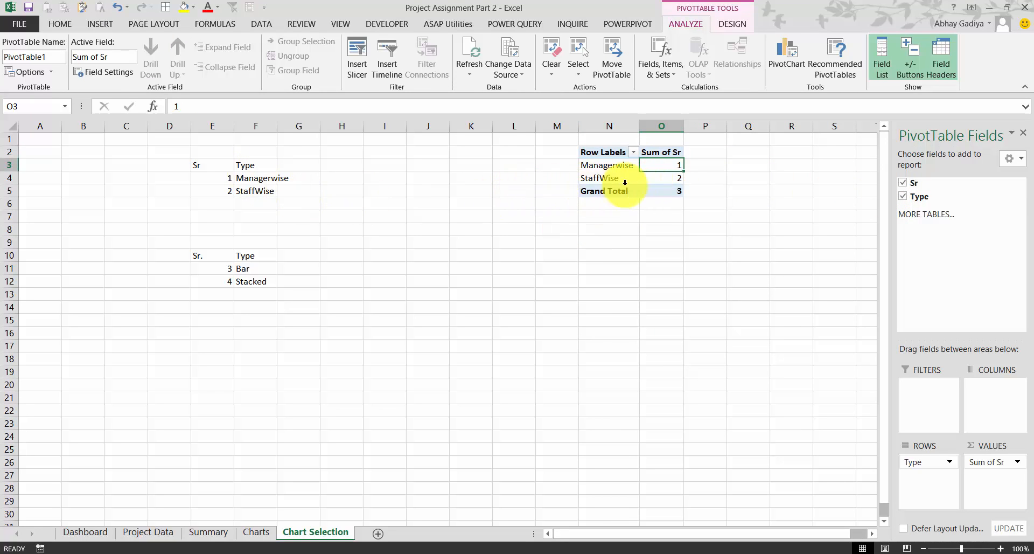
- Create a PivotTable from the range E10:F12, placed on the existing Chart Selection sheet at cell N10
drag(196, 254, 253, 283)
click(100, 24)
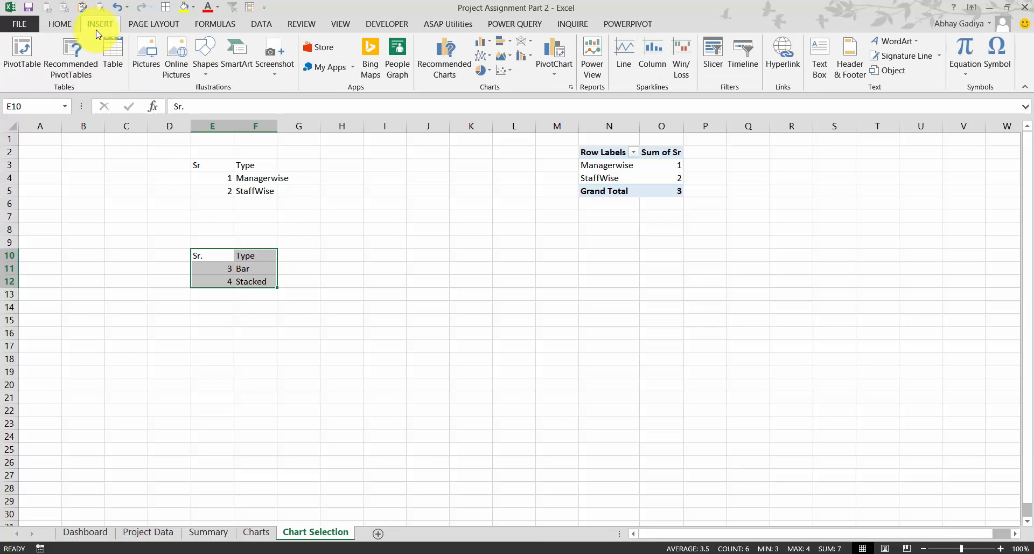
click(22, 52)
click(209, 322)
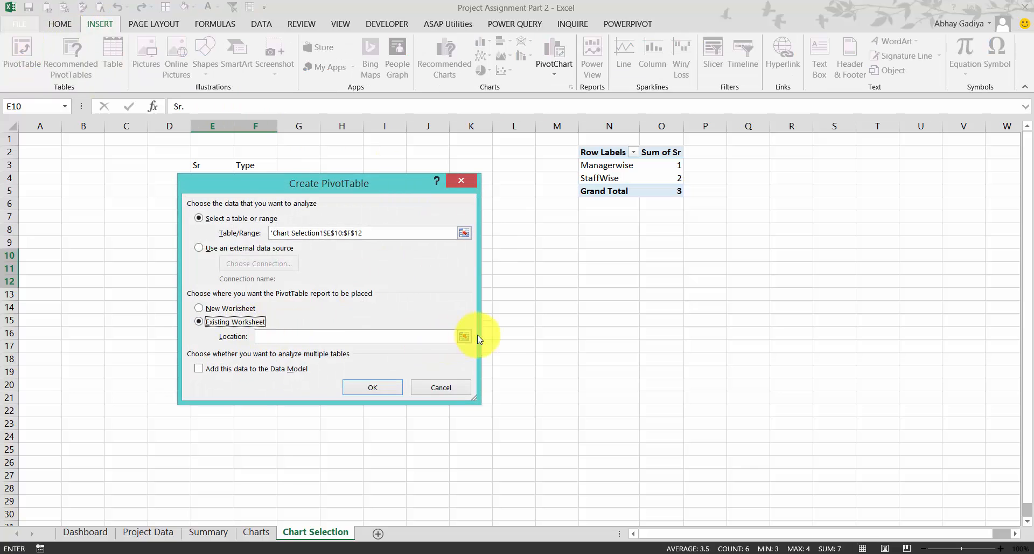
click(463, 338)
click(598, 256)
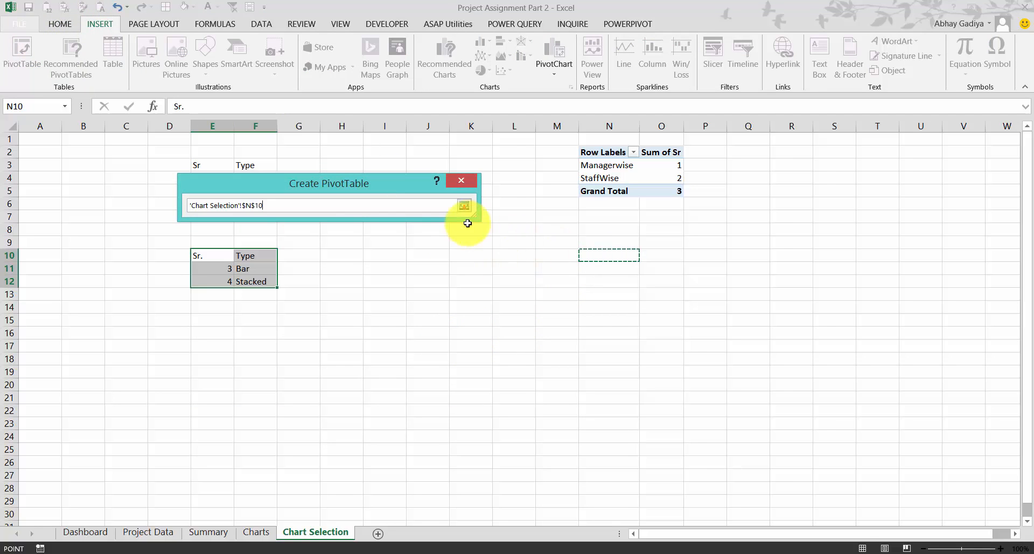
click(465, 206)
click(364, 388)
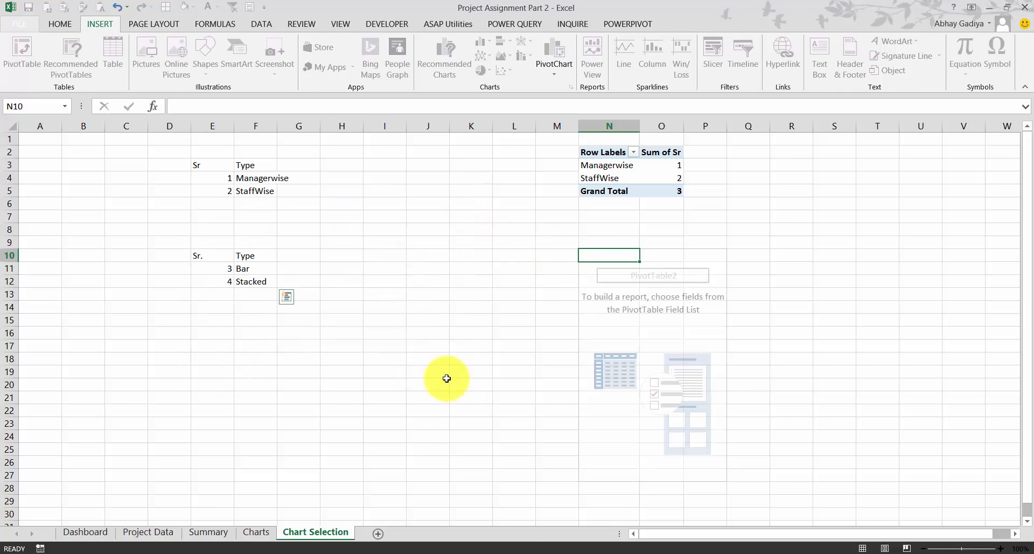
- Add Type as the row field and the sum of Sr. as the value field of the PivotTable at N10
click(904, 196)
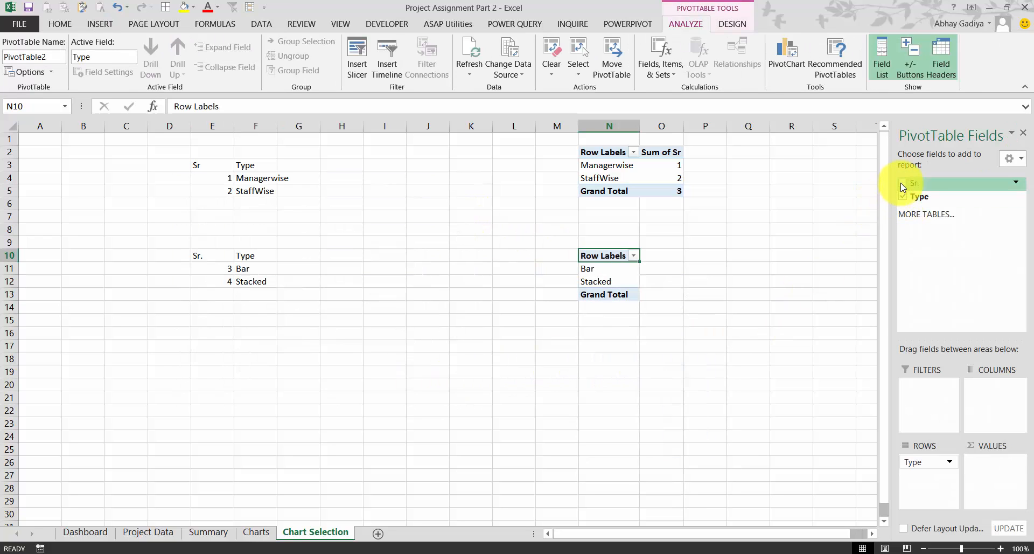
click(903, 183)
click(675, 269)
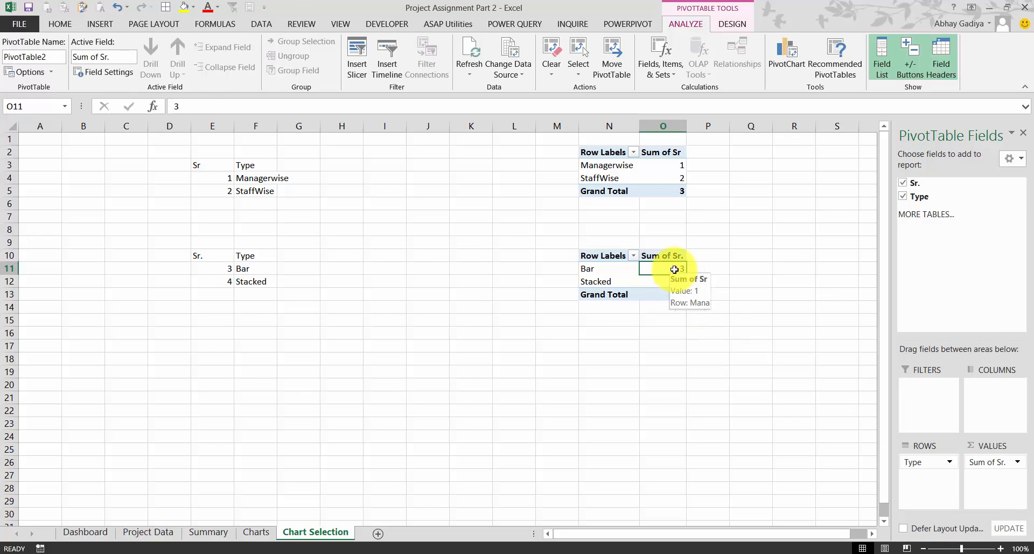
- Name the first value cell of each PivotTable: O3 as Pivot1_Sel and O11 as Pivot2_Sel
click(666, 165)
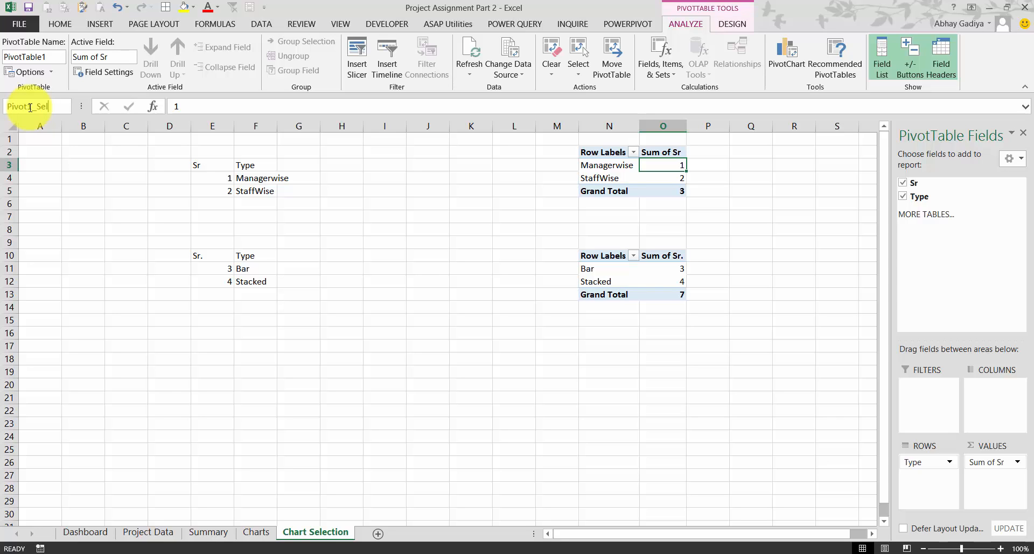
click(667, 268)
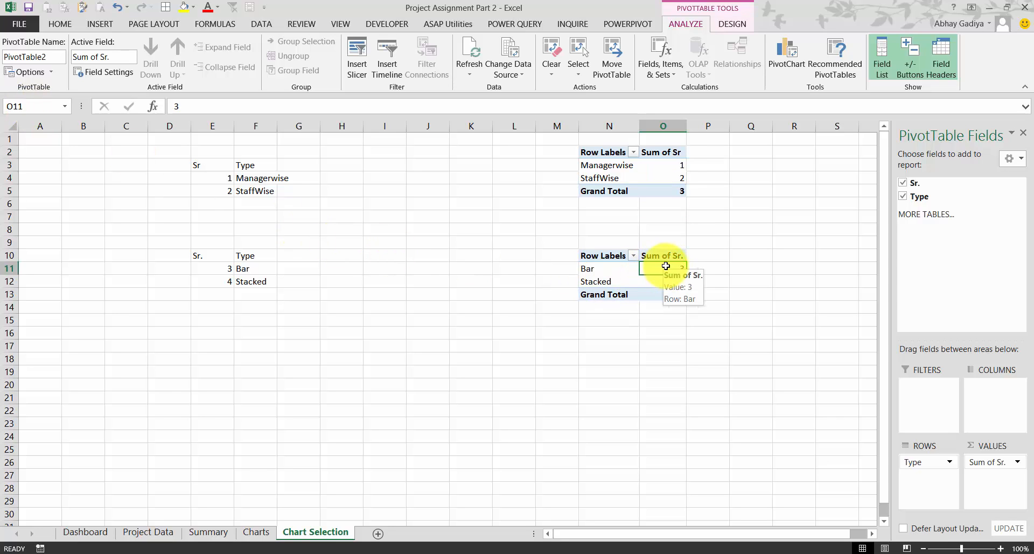
click(39, 110)
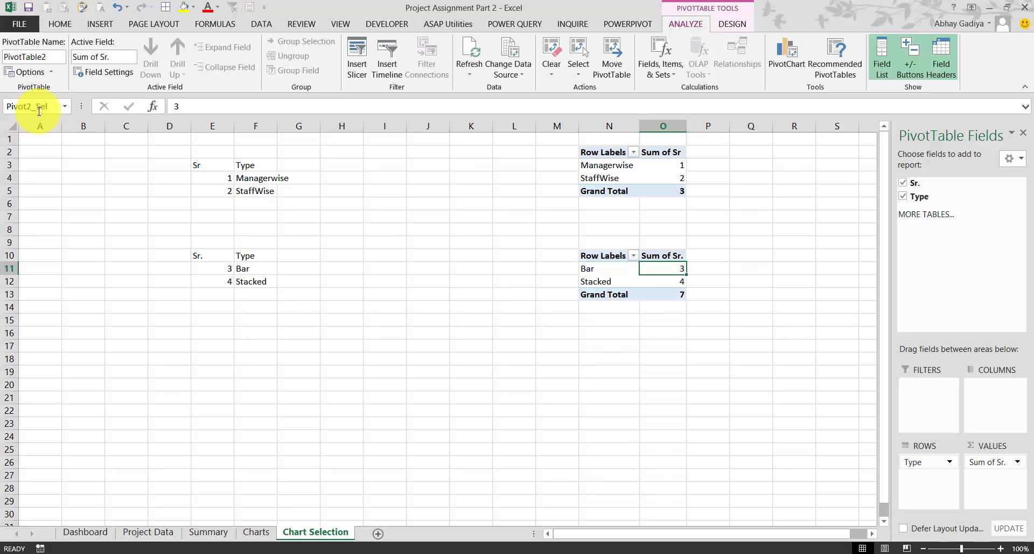
click(609, 166)
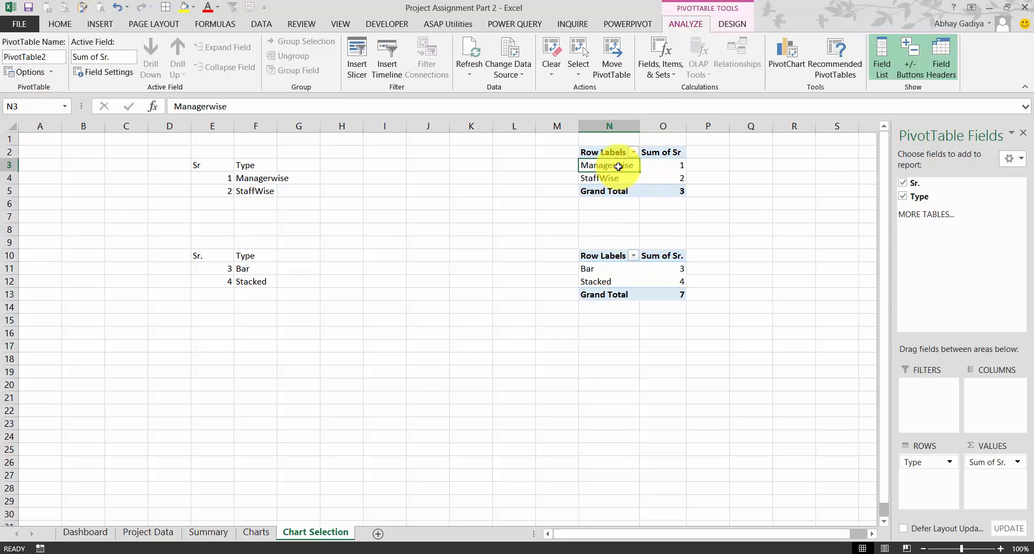
- Start a chart lookup table with Managerwise in cell H18 and autofit the width of column H
click(341, 359)
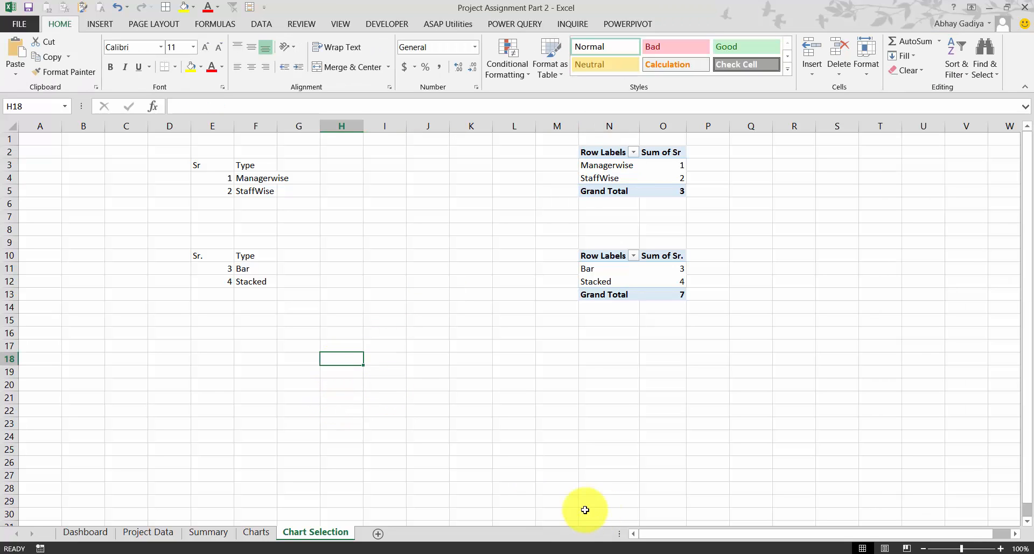
text(Managerwise)
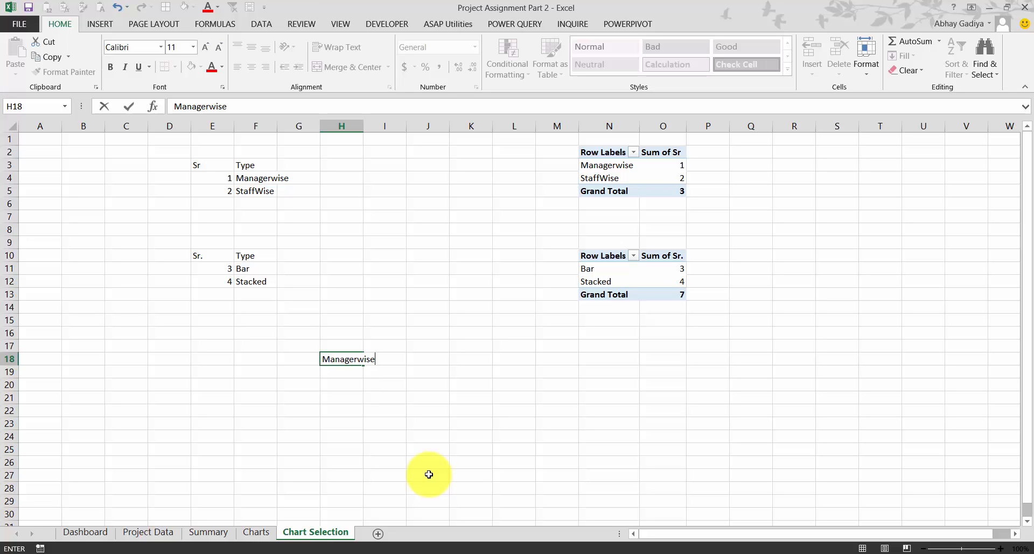
key(Return)
key(Up)
key(Up)
key(Down)
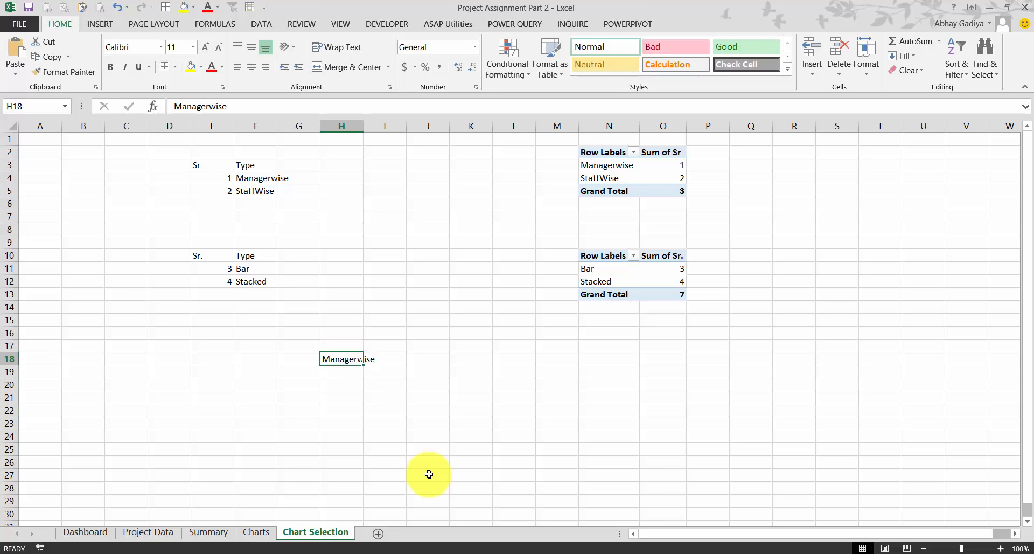
key(alt+o)
key(c)
key(a)
key(Right)
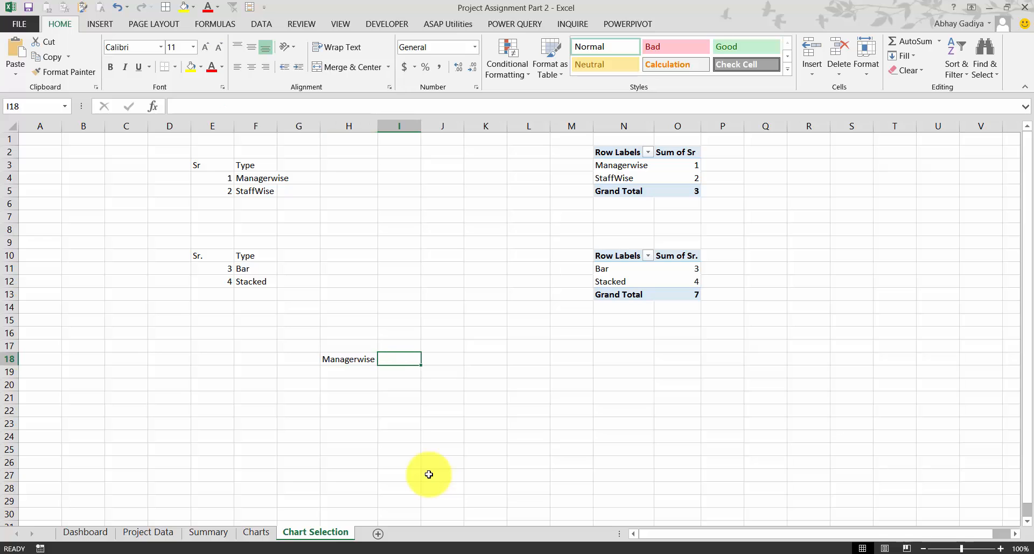
- Enter Bar in I18 and fill row 19 of the lookup table with Managerwise and Stacked
text(Bar)
key(Return)
key(Left)
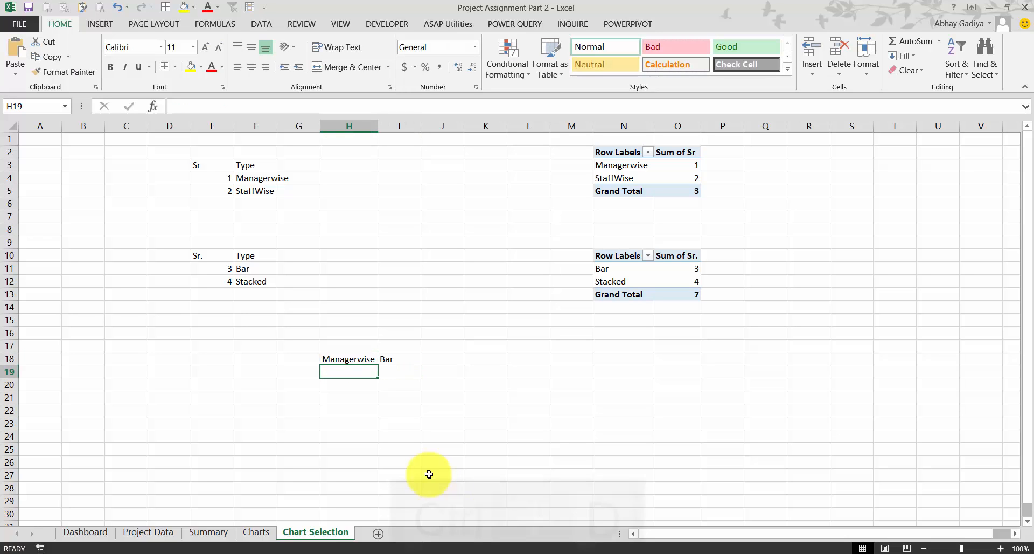
key(ctrl+d)
key(Right)
text(Stacked)
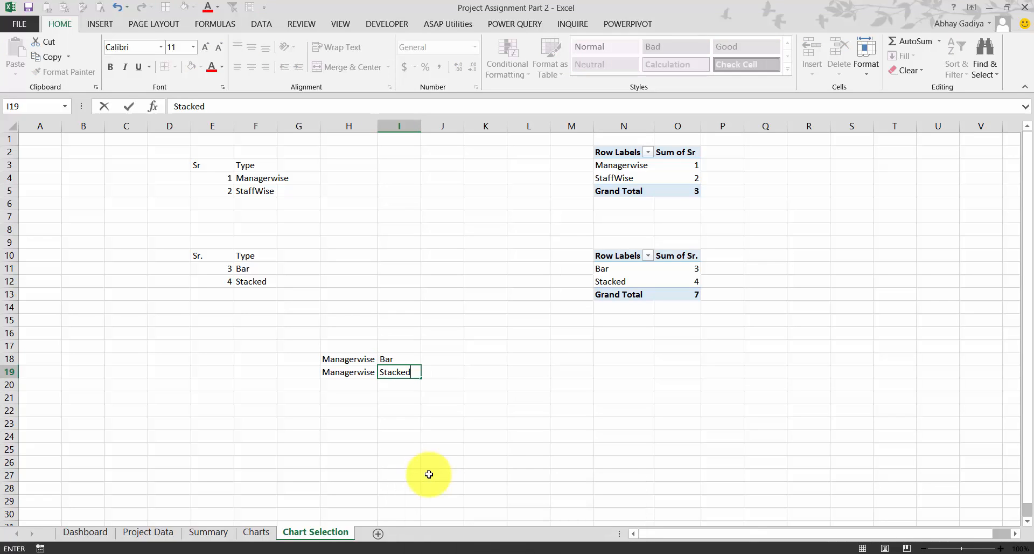
key(Return)
key(Left)
- Add two StaffWise rows to the lookup table in H20:I21, one with Bar and one with Stacked
text(Staf)
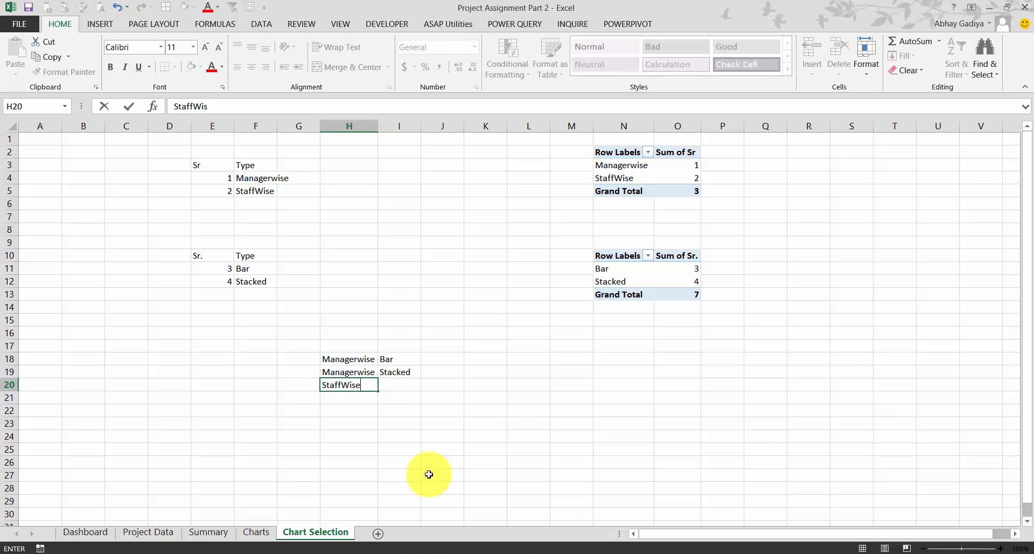
key(Return)
key(Up)
key(Right)
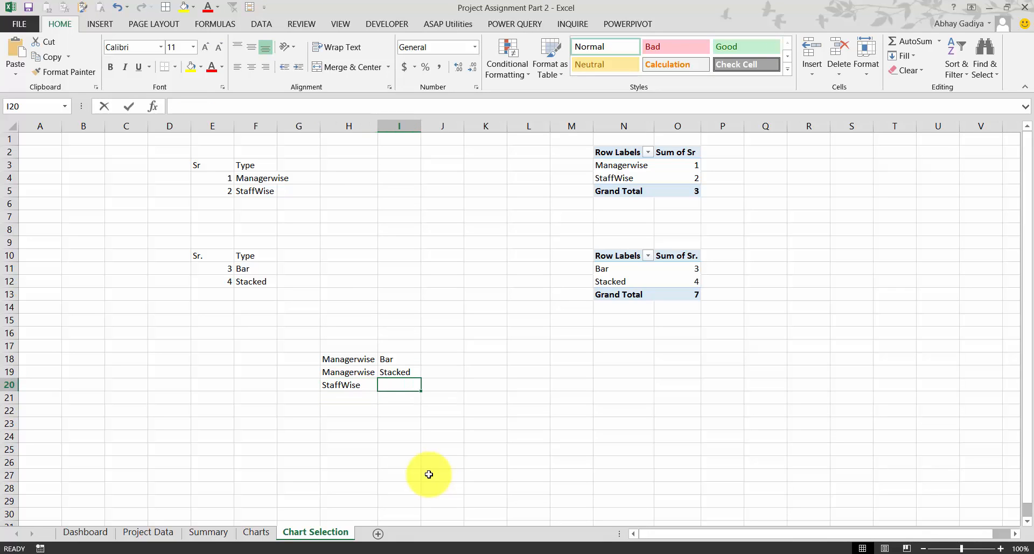
text(Bar)
key(Return)
key(Left)
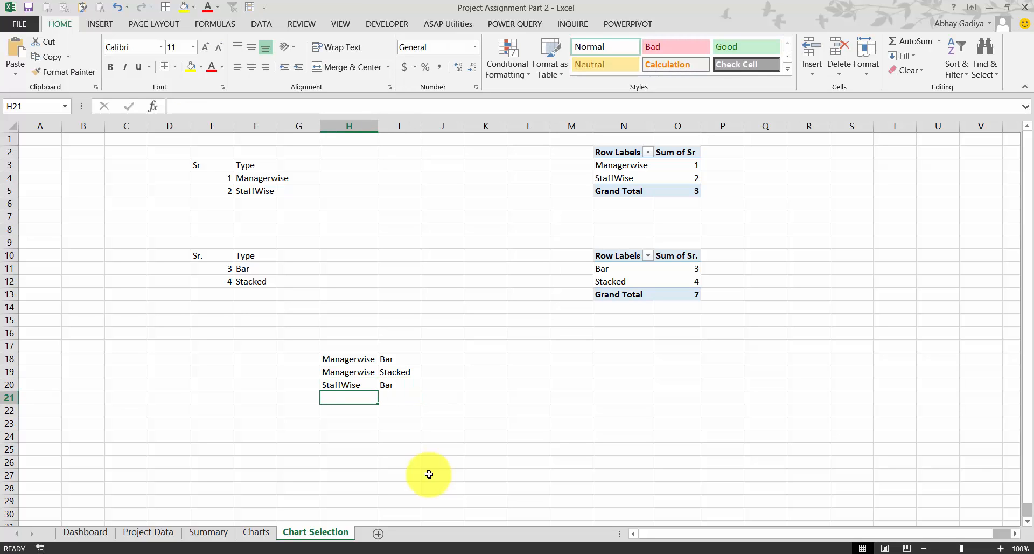
key(ctrl+d)
key(Right)
text(Stacked)
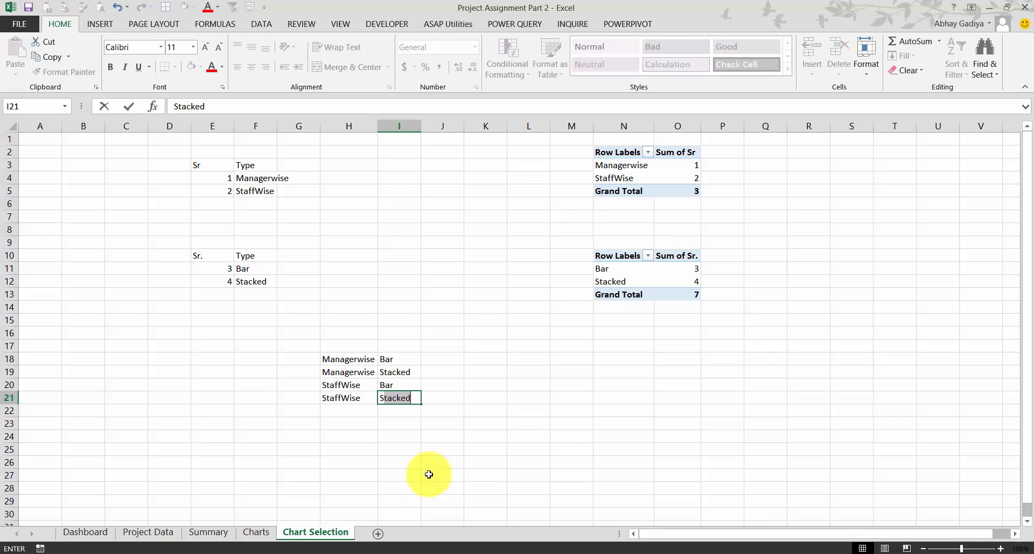
key(Return)
- Enter chart number 1 in cell J18 for the first lookup row
key(Up)
key(Up)
key(Up)
key(Up)
key(Right)
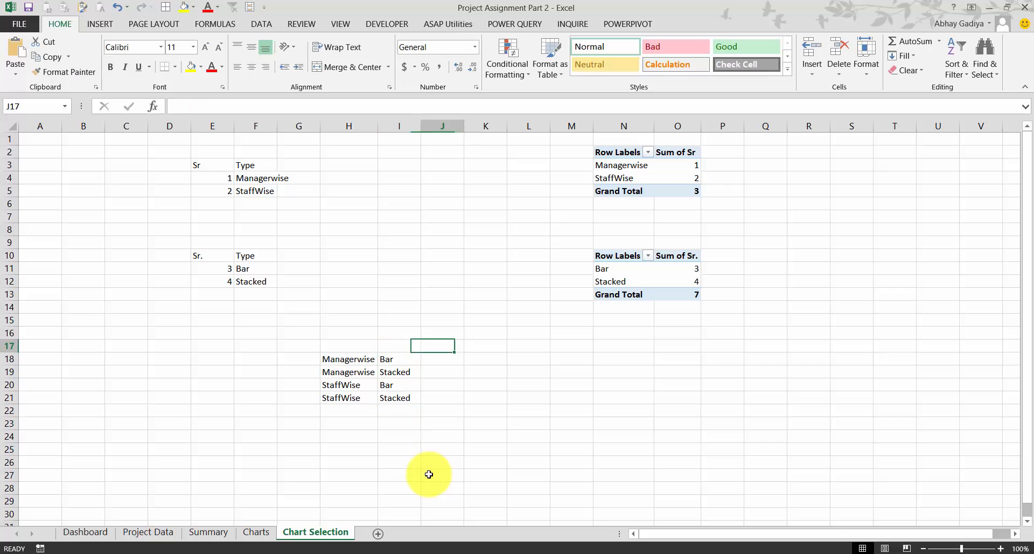
text(1)
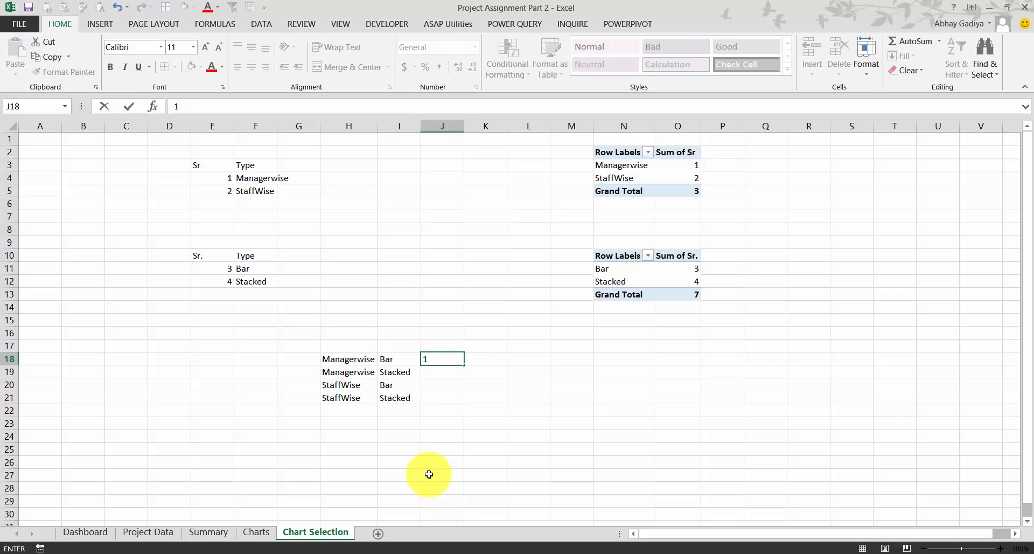
key(Return)
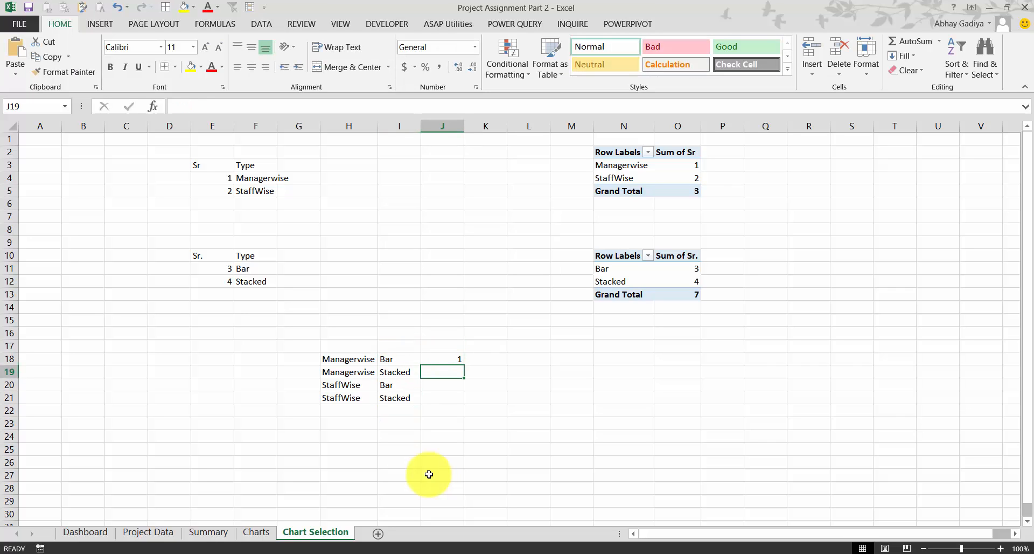
- Check the chart order on the Charts sheet and reorder I18:I19 on Chart Selection to Stacked, Bar
click(256, 533)
scroll(232, 364, up, 20)
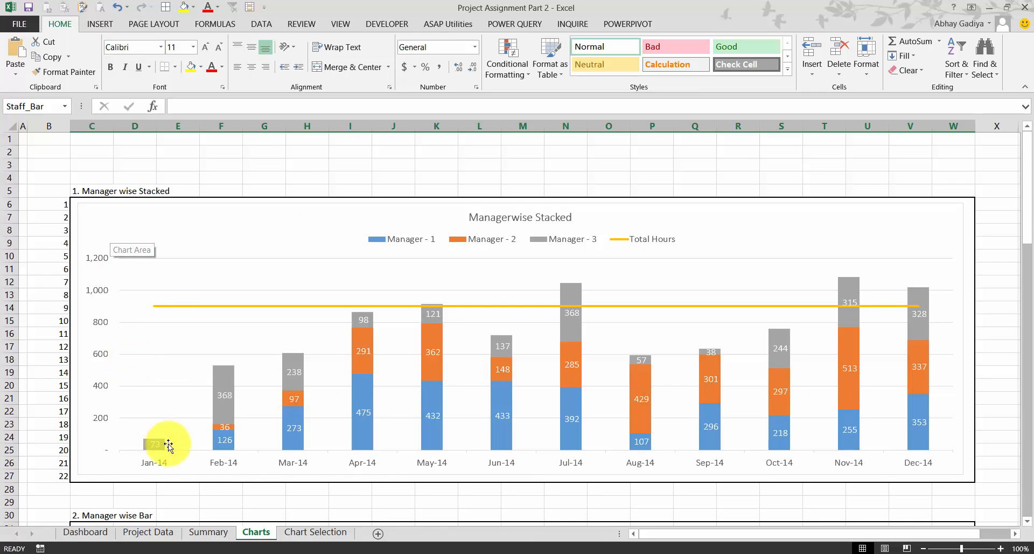
click(296, 542)
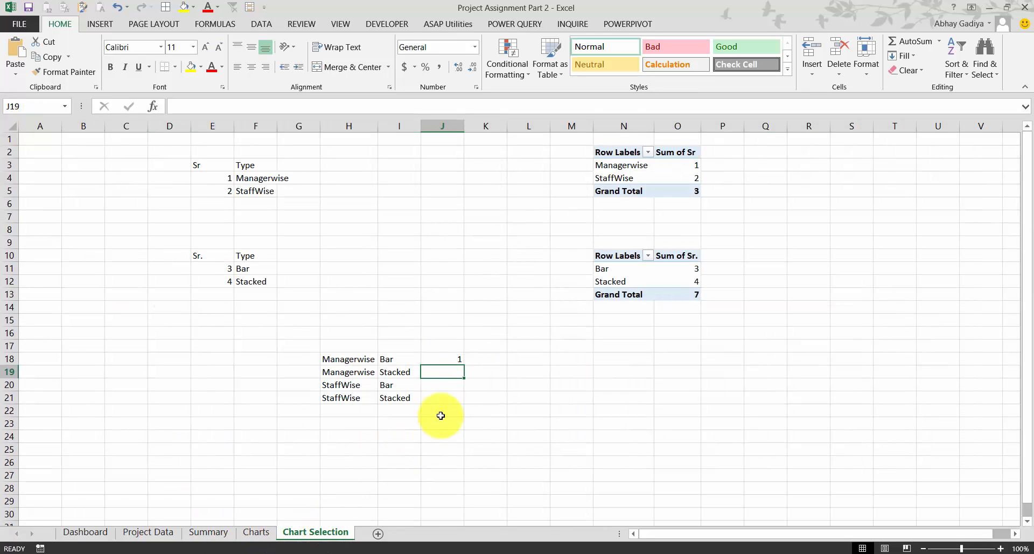
key(Left)
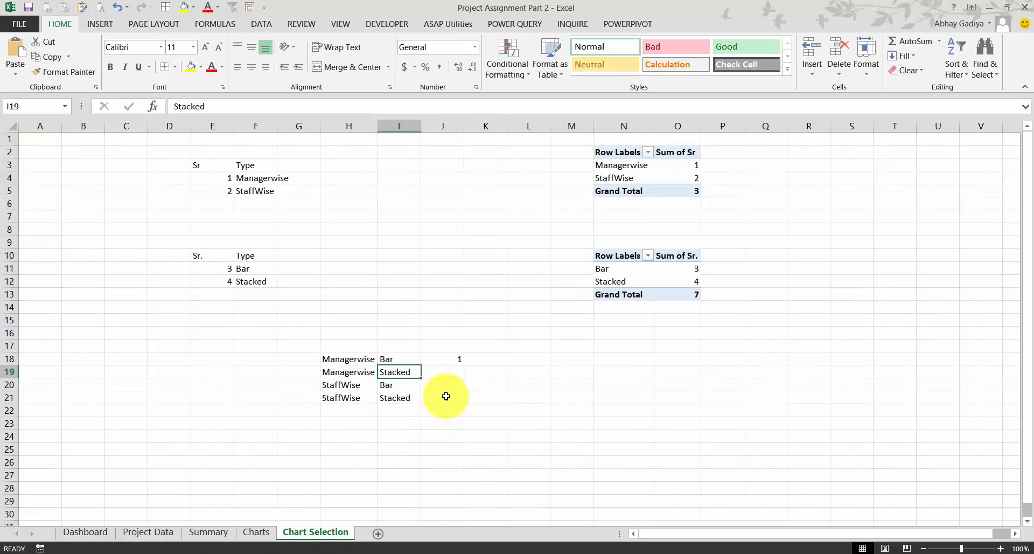
key(ctrl+c)
key(Up)
key(Up)
key(Return)
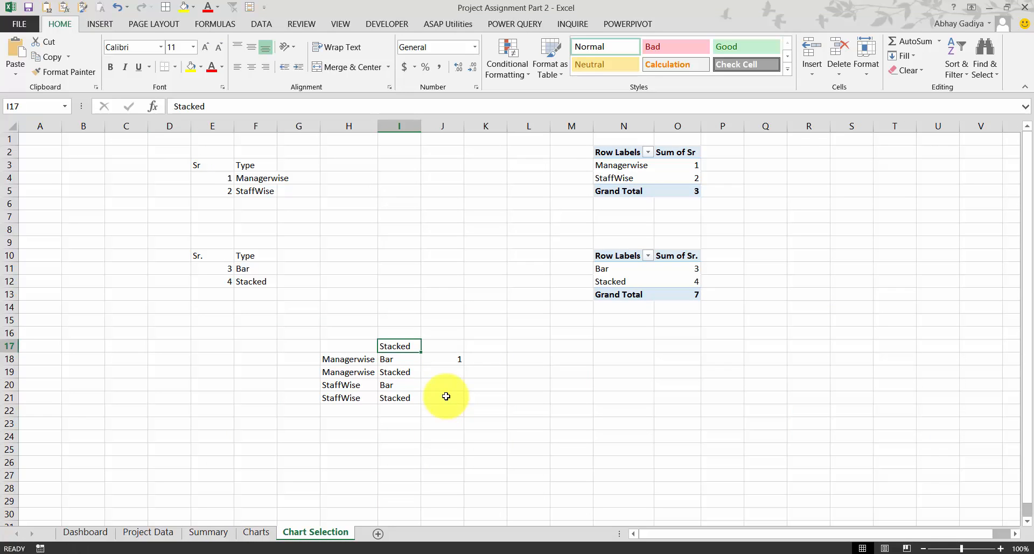
key(shift+Down)
key(ctrl+x)
key(Down)
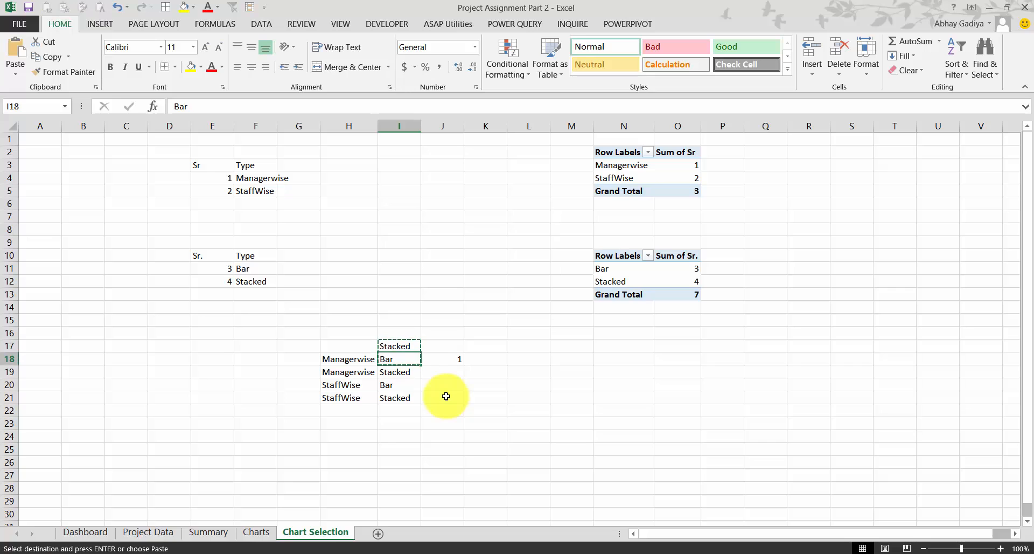
key(Return)
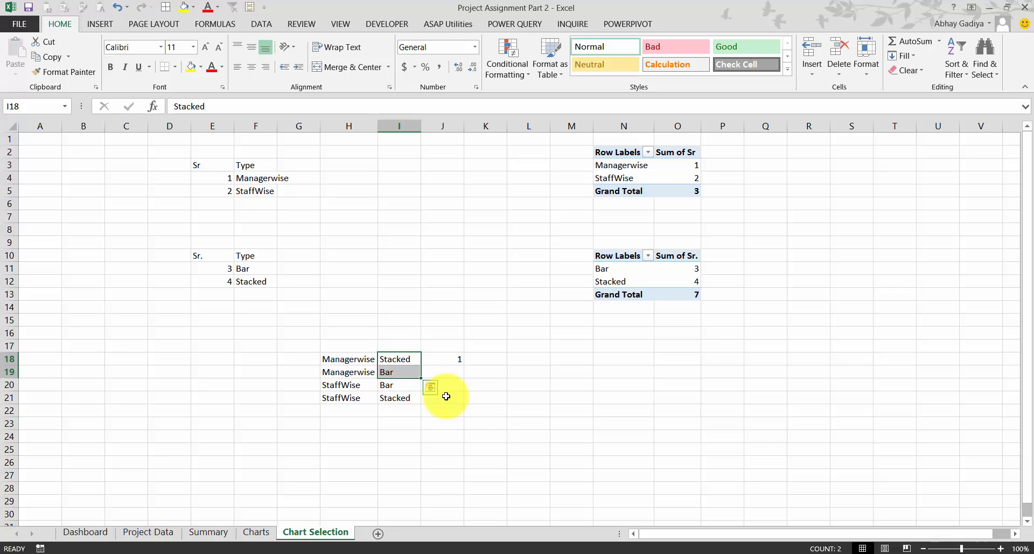
- Copy the Stacked and Bar order from I18:I19 into the StaffWise rows I20:I21
key(ctrl+c)
key(Down)
key(Down)
key(Up)
key(Up)
key(shift+Down)
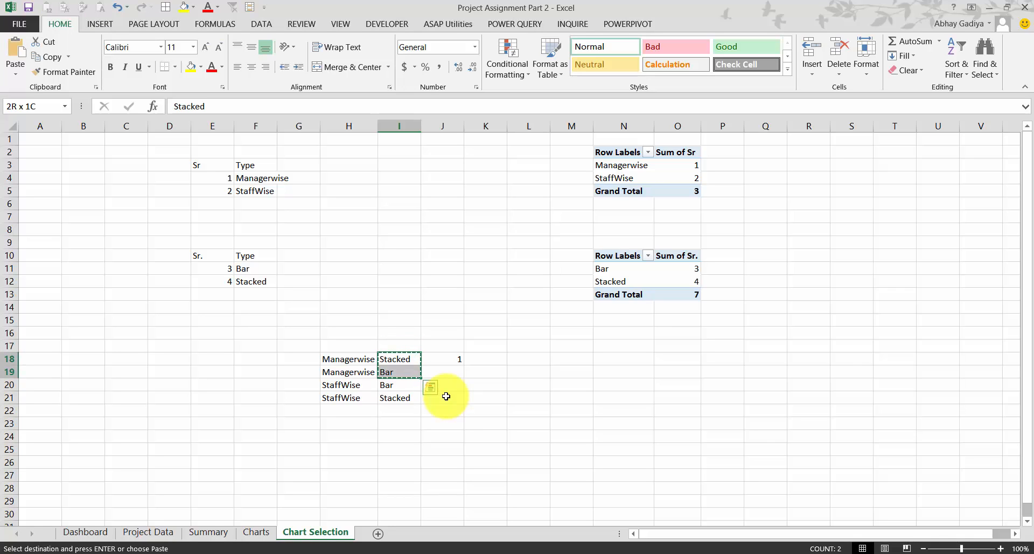
key(Down)
key(Down)
key(Return)
- Number the remaining lookup rows 2, 3 and 4 in cells J19:J21
key(Right)
key(Up)
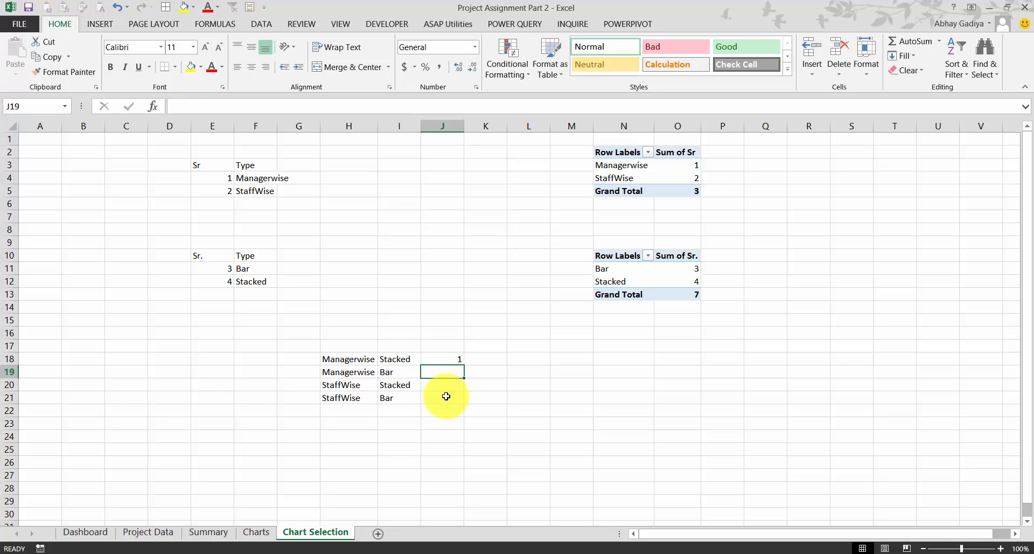
text(2)
key(Return)
text(3)
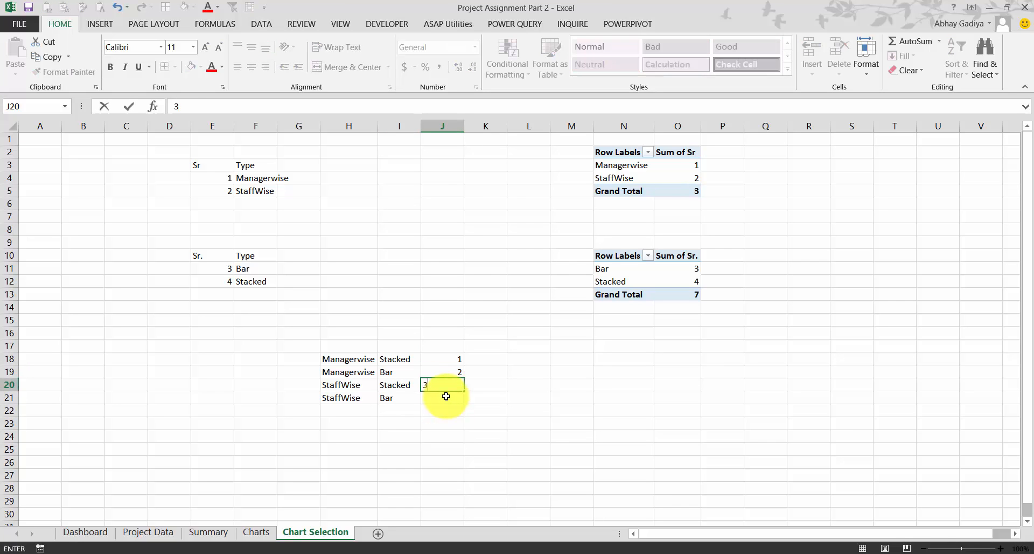
key(Return)
text(4)
key(Return)
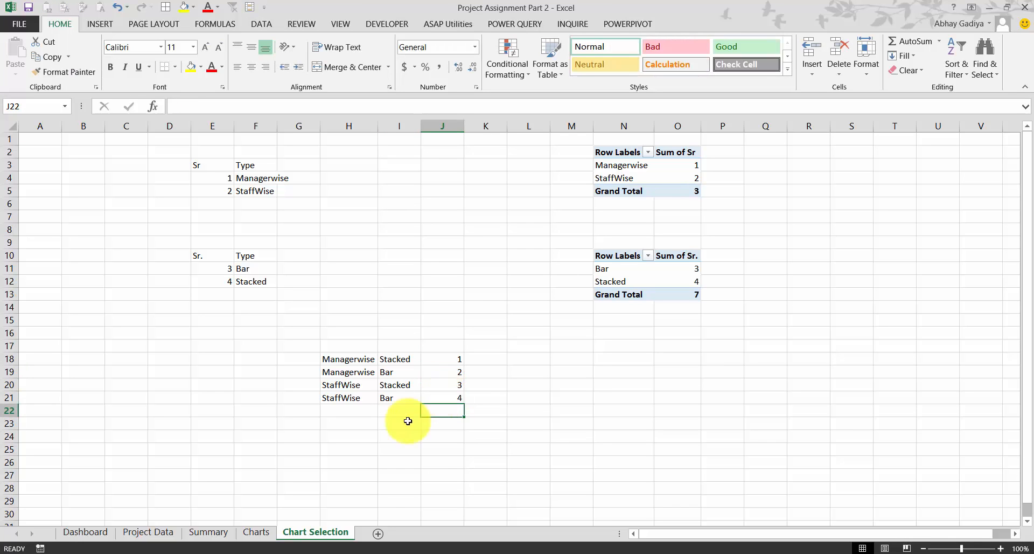
- Review the order of the staff-wise charts on the Charts sheet against the lookup numbering
click(256, 532)
scroll(239, 421, down, 20)
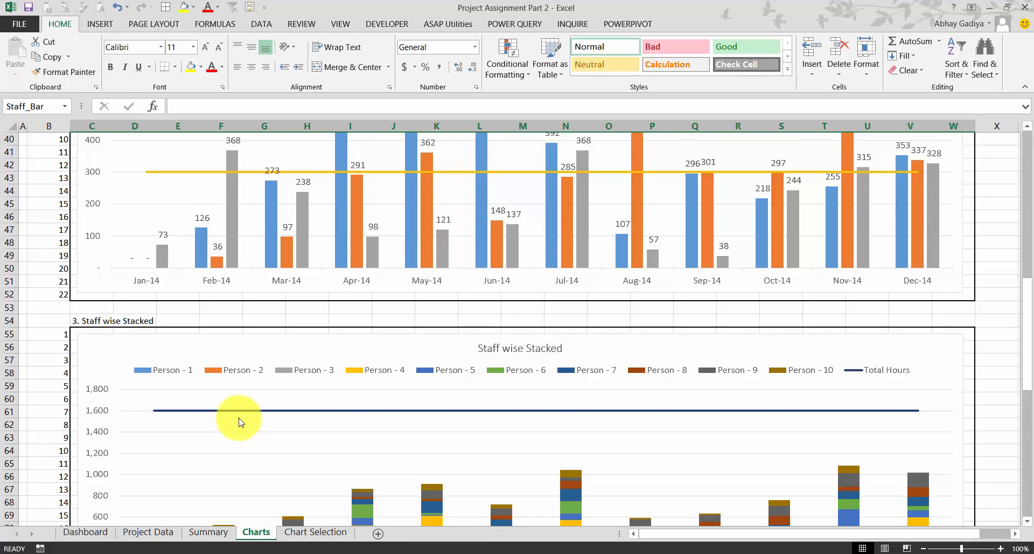
scroll(238, 419, down, 5)
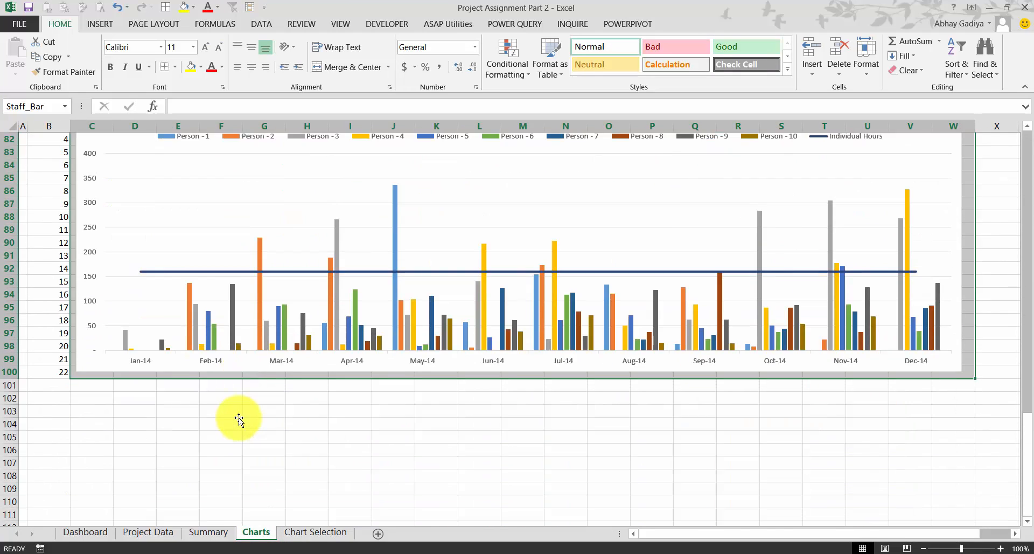
- Add the headings Pivot1_Sel and Pivot2_Sel in cells K17 and L17 on the Chart Selection sheet
scroll(239, 419, up, 20)
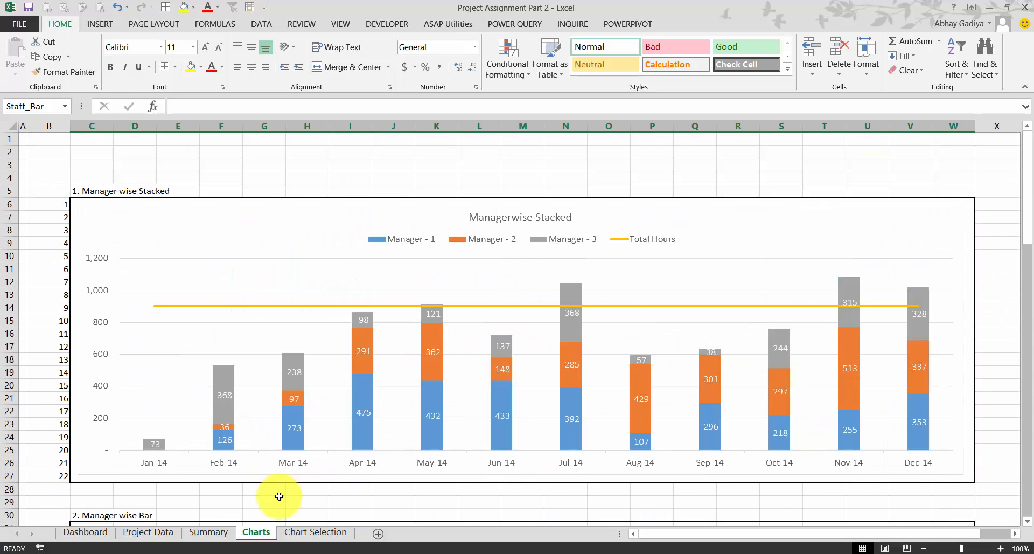
click(302, 533)
click(694, 168)
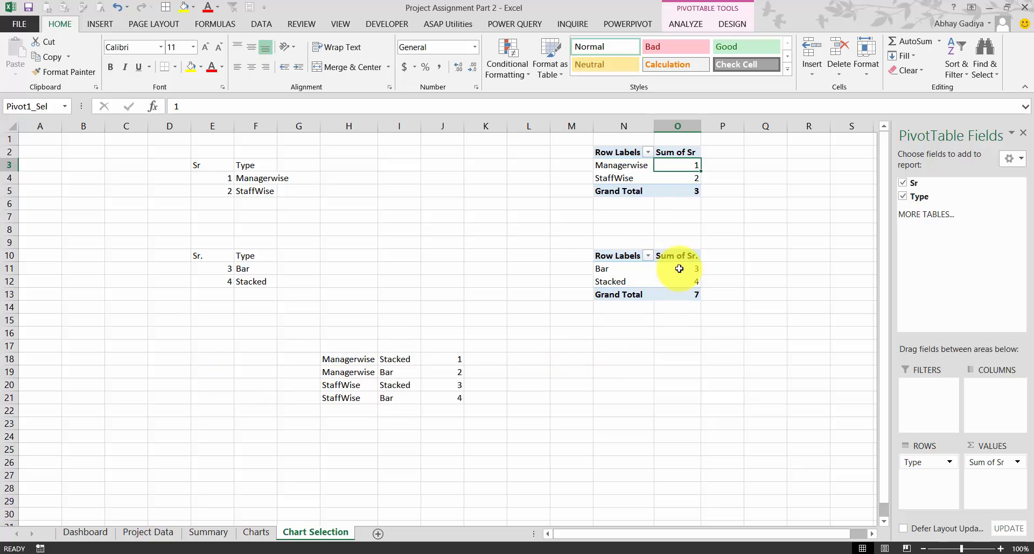
click(488, 345)
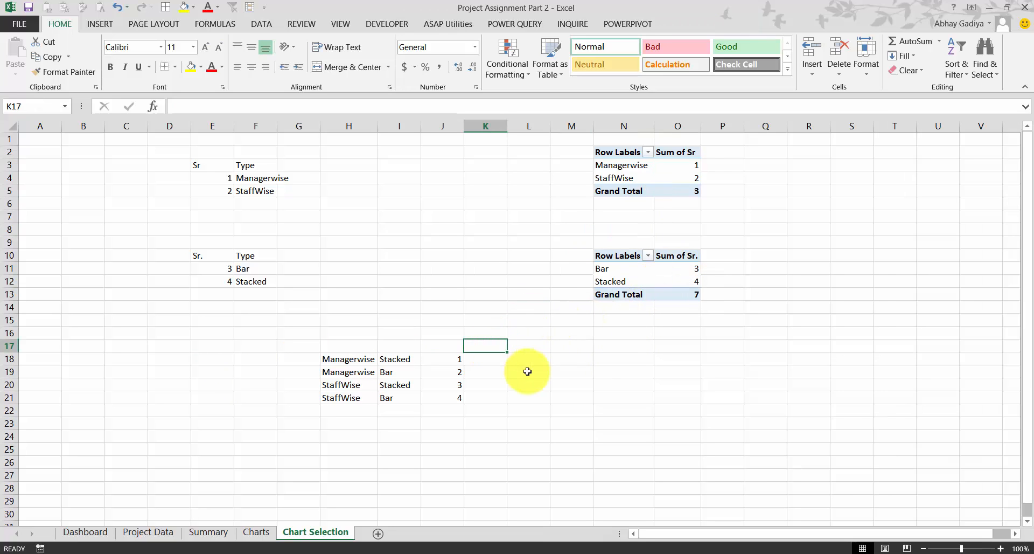
text(P)
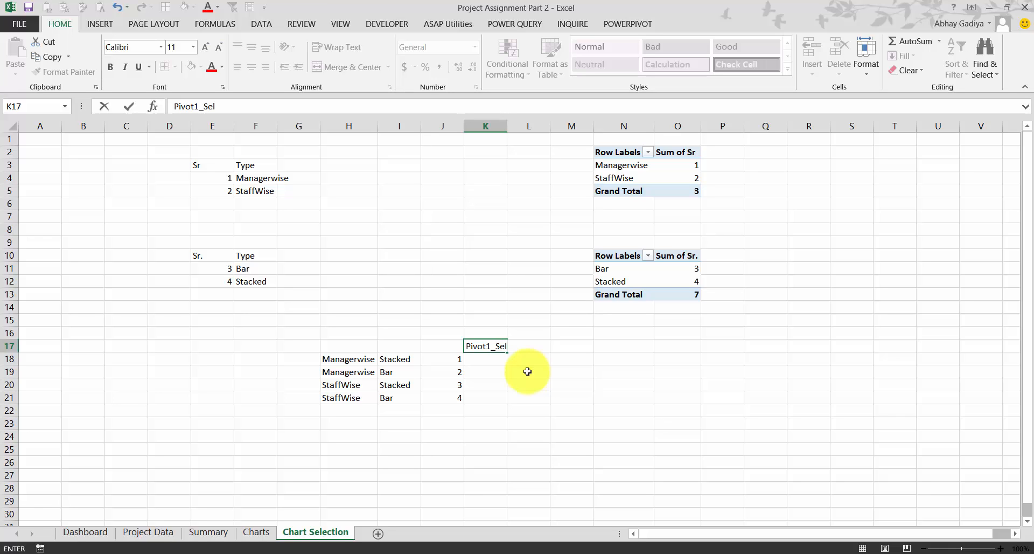
text(ivot1_Sel)
key(Return)
key(Up)
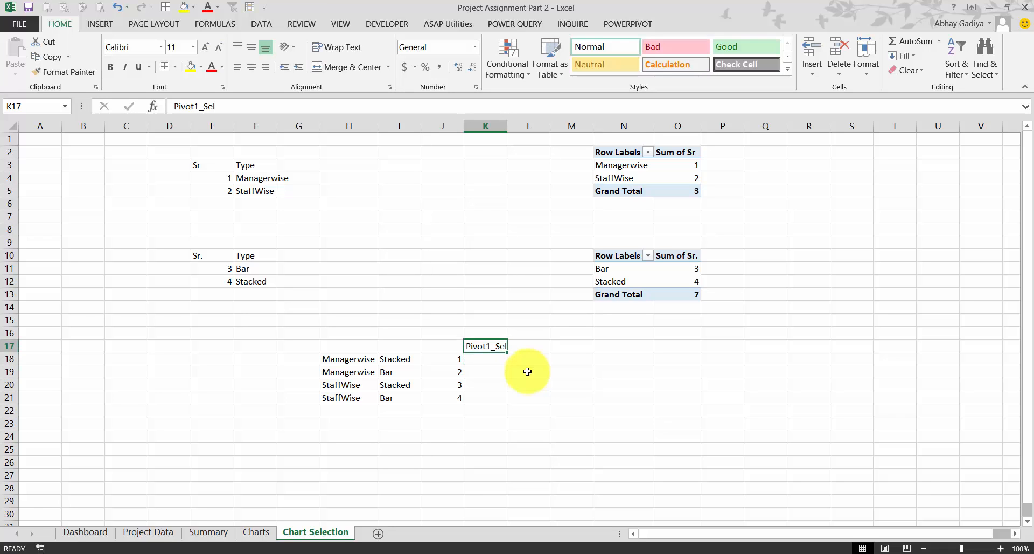
key(Right)
text(Pi)
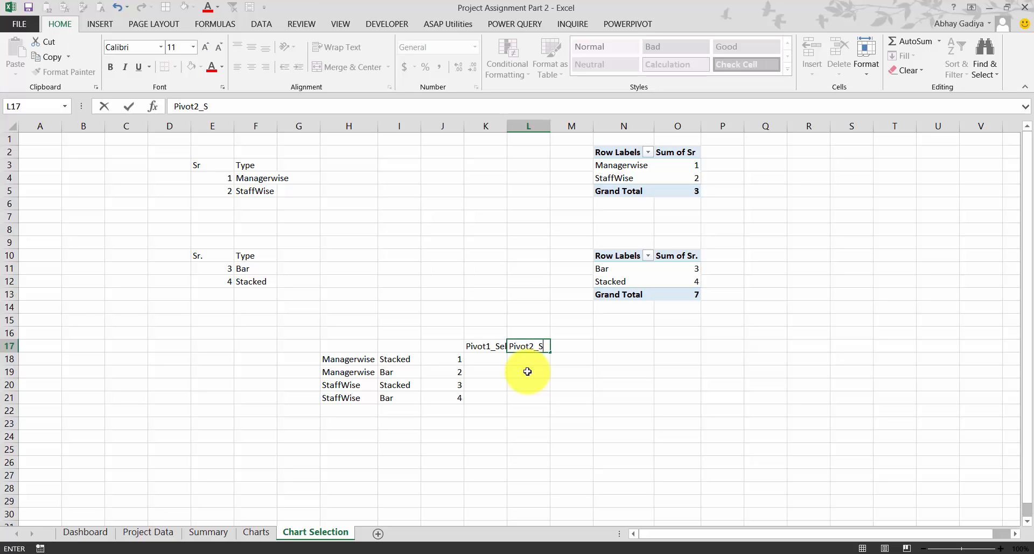
key(Return)
- Fill the selection codes for the Managerwise rows: 1 and 4 in K18:L18, 1 and 3 in K19:L19
click(694, 268)
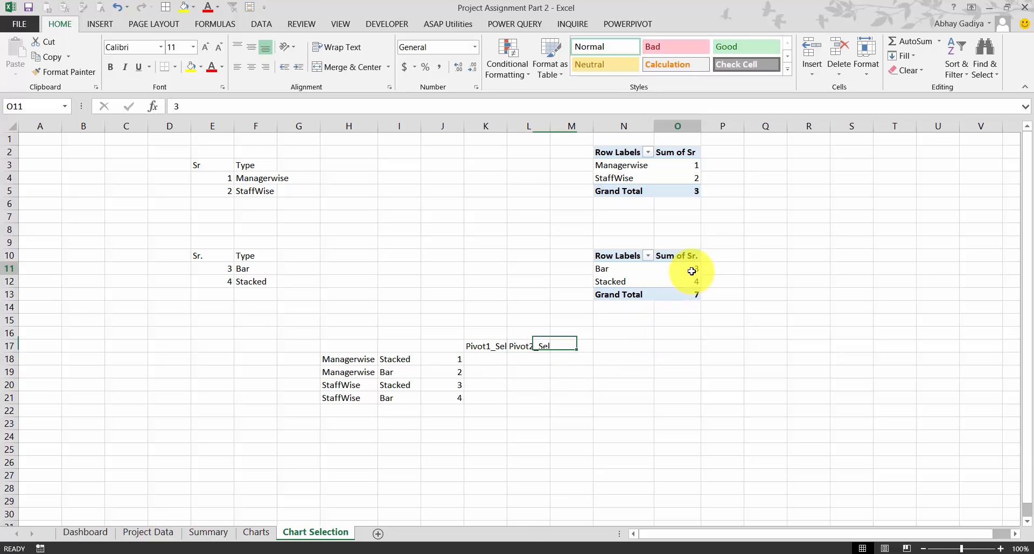
click(482, 357)
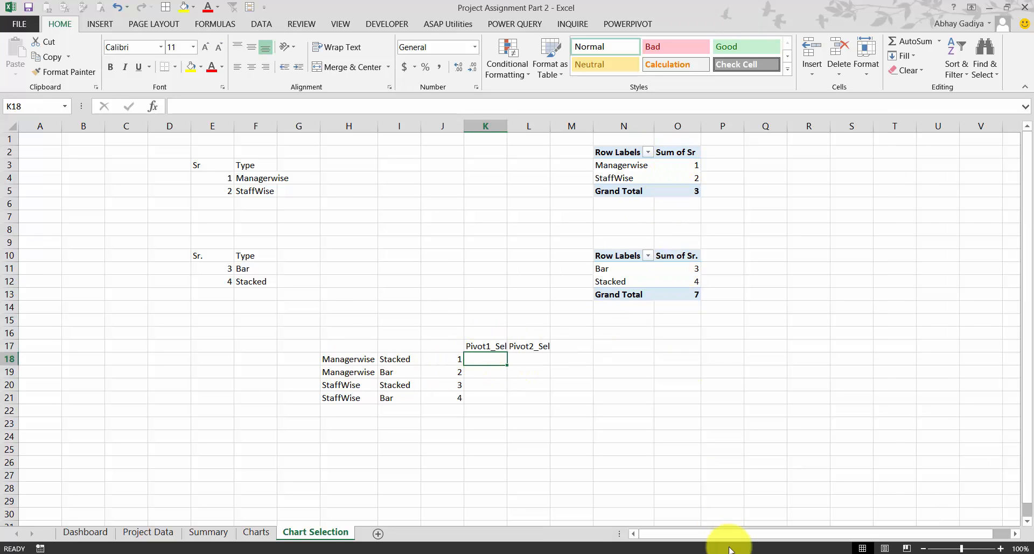
text(1)
key(Tab)
text(4)
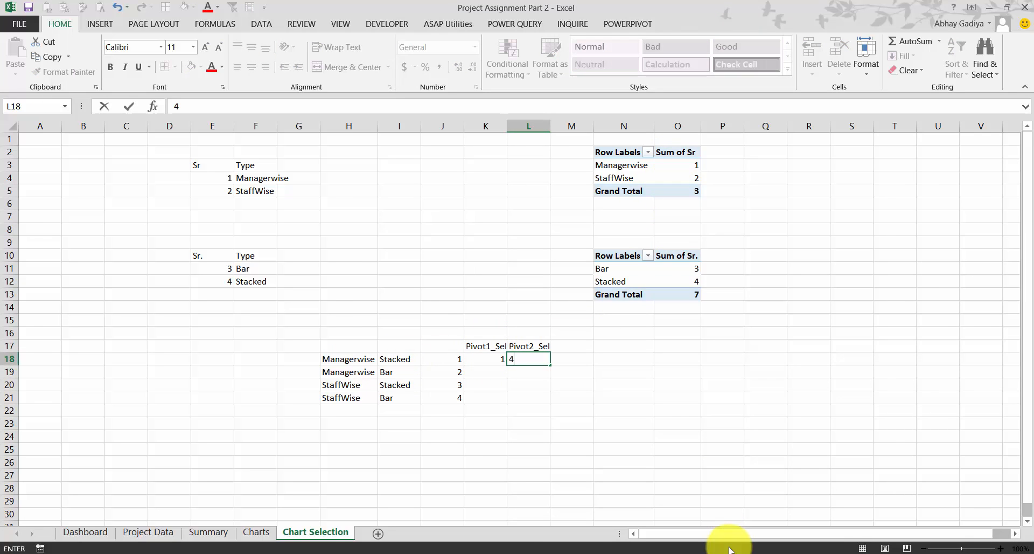
key(Tab)
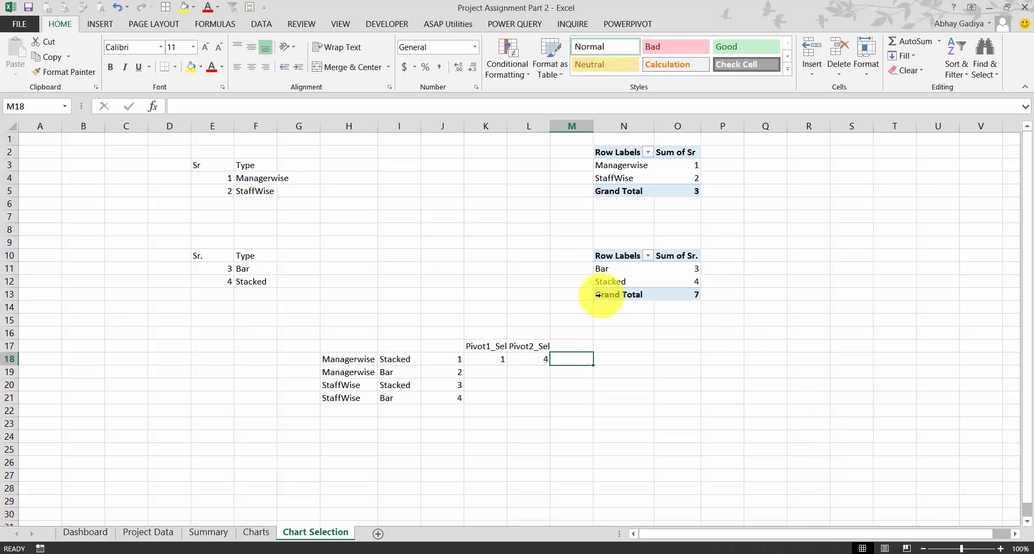
click(492, 373)
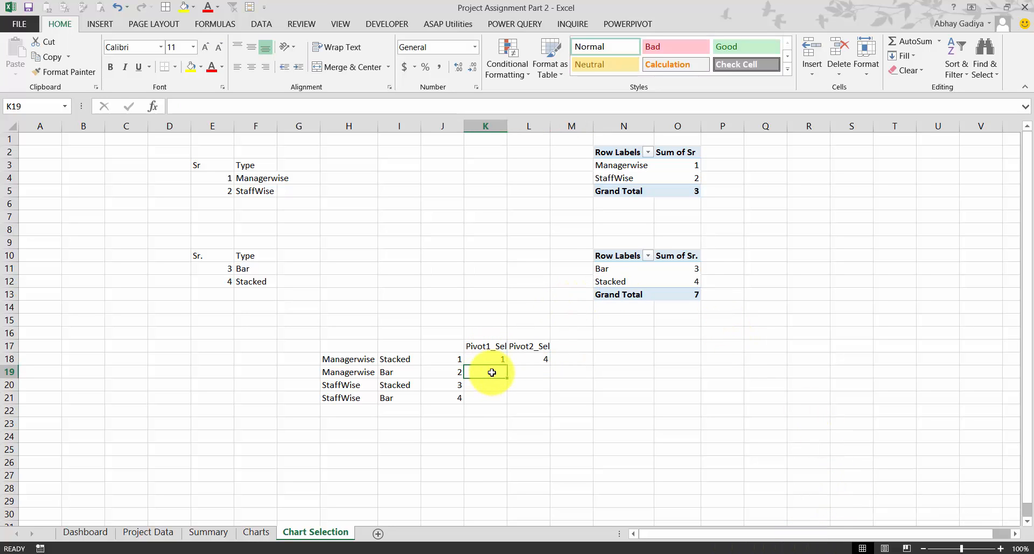
text(1)
key(Tab)
text(3)
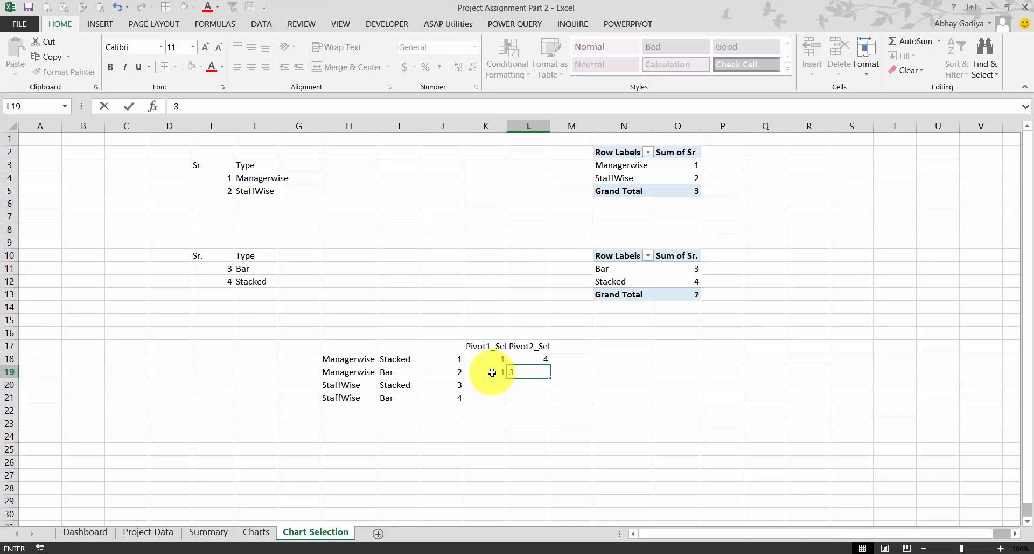
key(Tab)
key(Return)
- Fill the selection codes for the StaffWise rows: 2 and 4 in K20:L20, 2 and 3 in K21:L21
text(2)
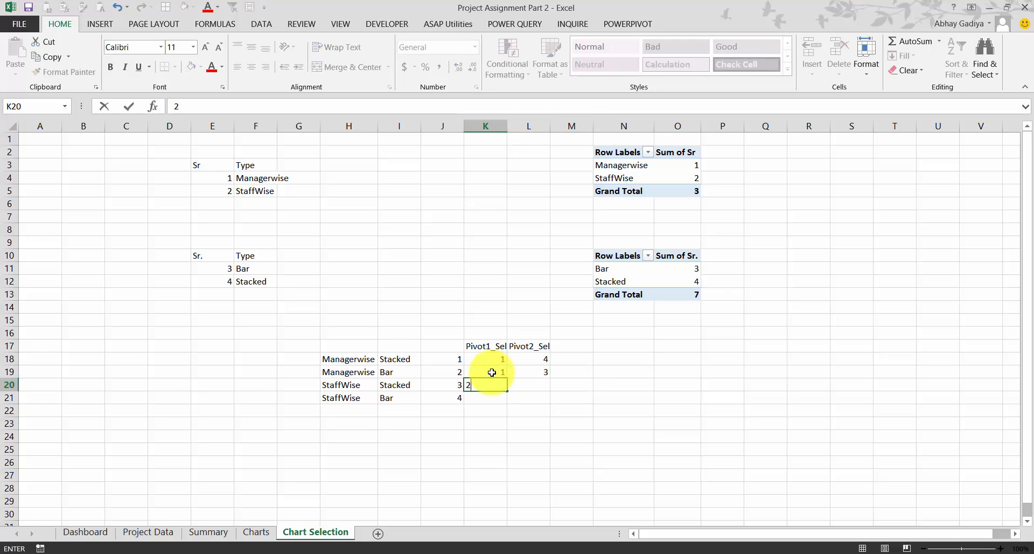
key(Tab)
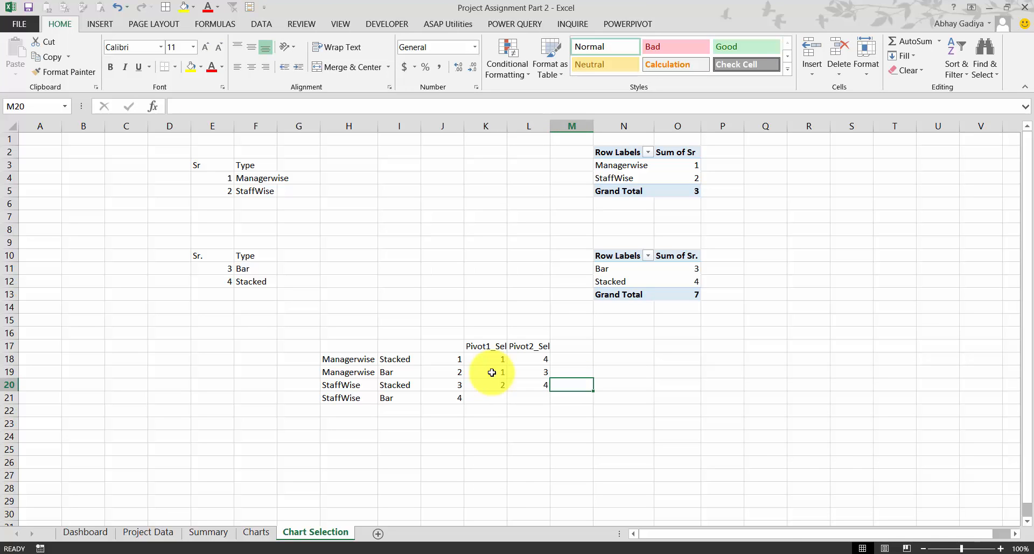
text(4)
key(Return)
text(2)
key(Tab)
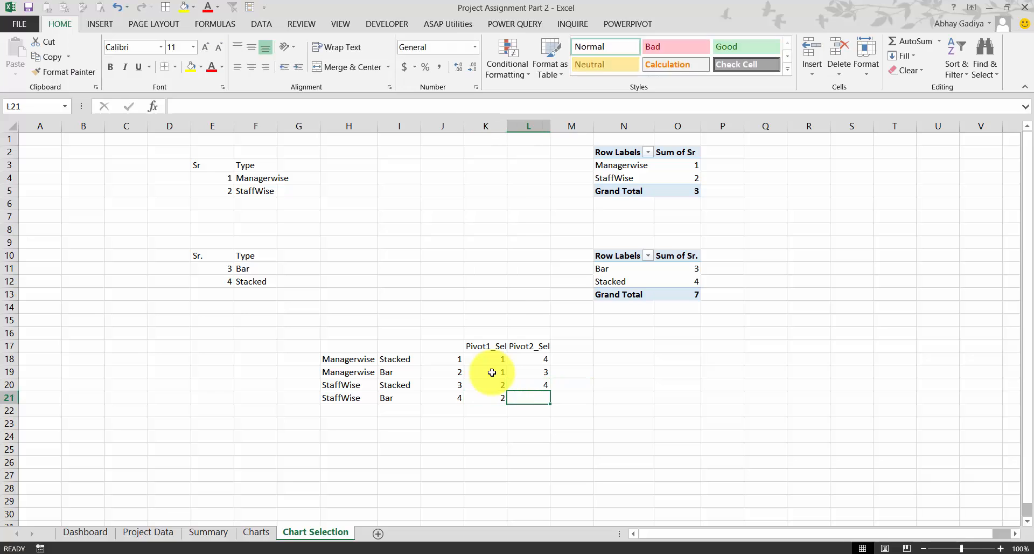
text(3)
key(Tab)
- Add the heading Combined in cell M17 of the lookup table
key(Up)
key(Up)
key(Up)
key(Up)
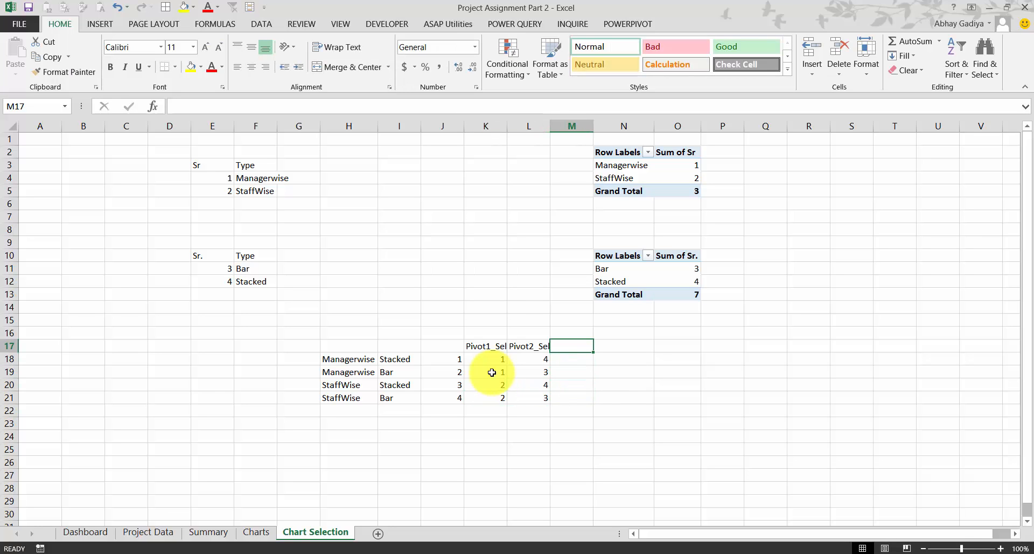
text(Combined)
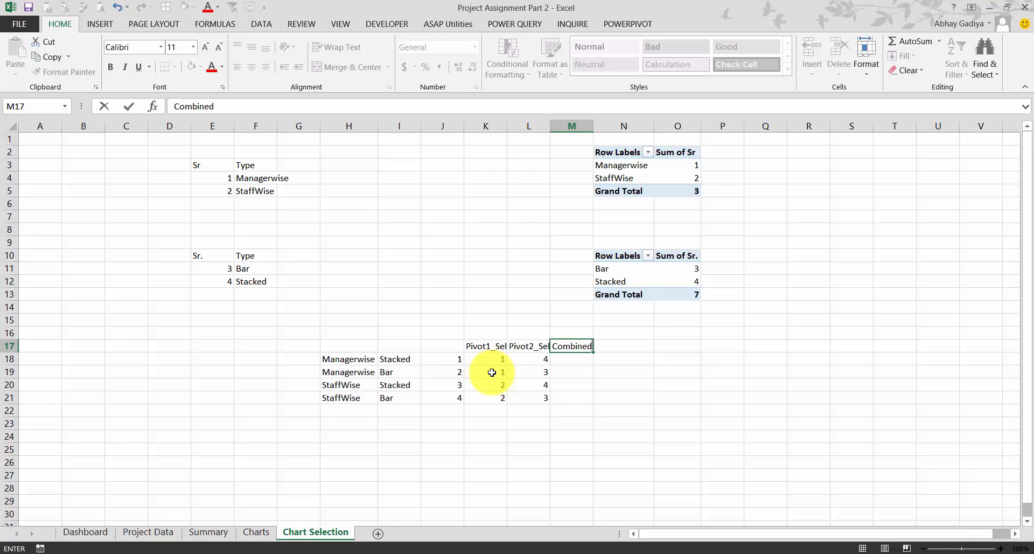
key(Return)
- Join both selection codes in M18 with the formula =K18&L18 and fill it down to M21
text(=)
key(Left)
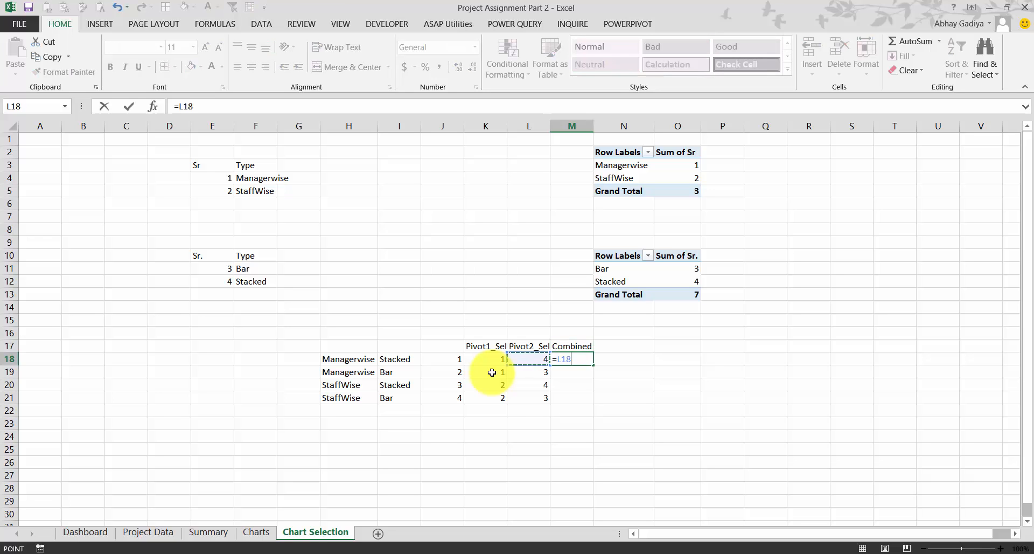
key(Left)
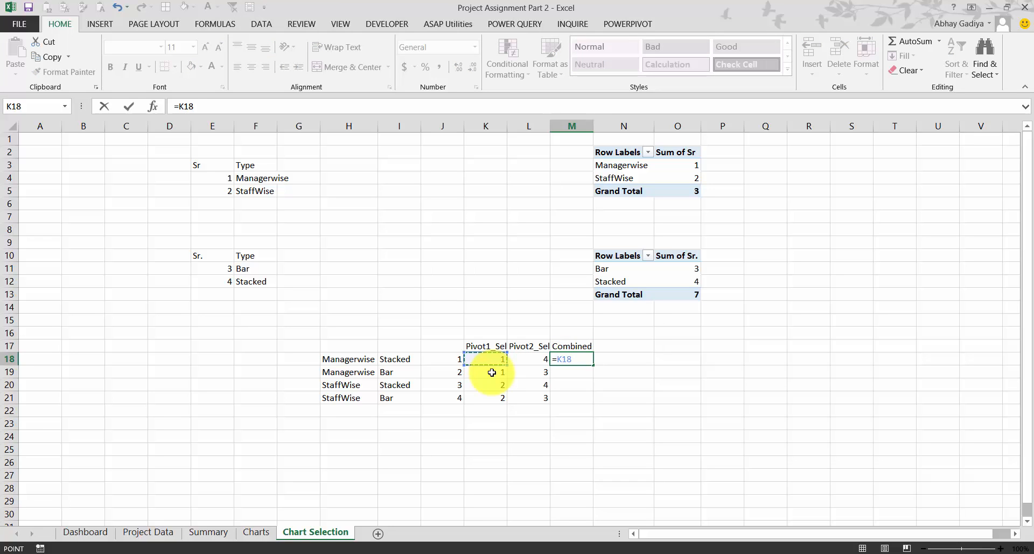
text(&)
key(Right)
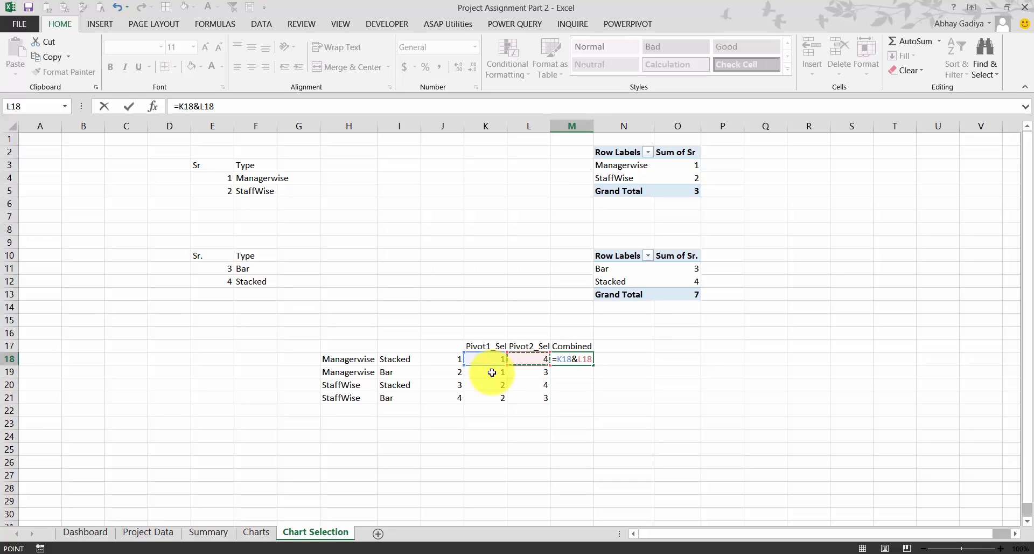
key(Return)
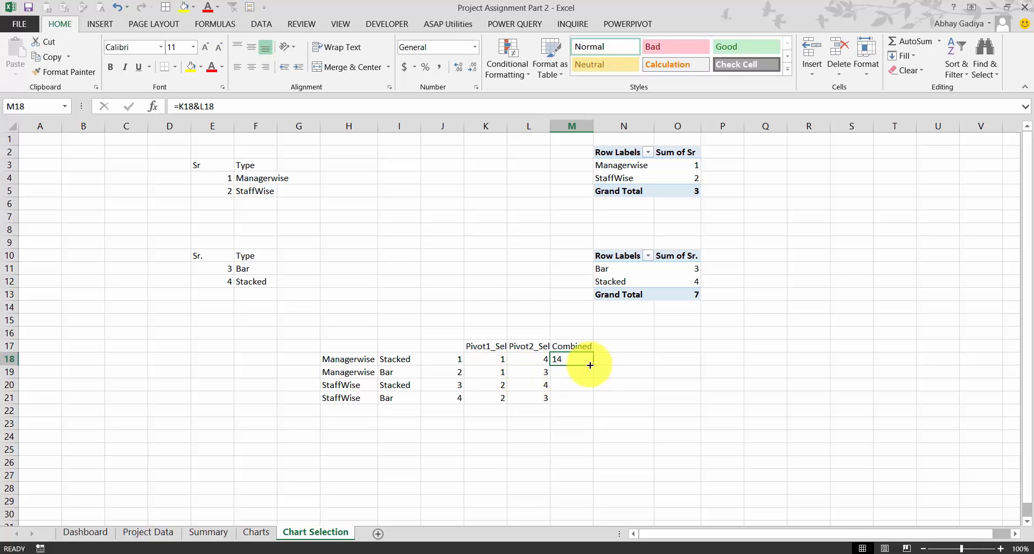
double_click(591, 364)
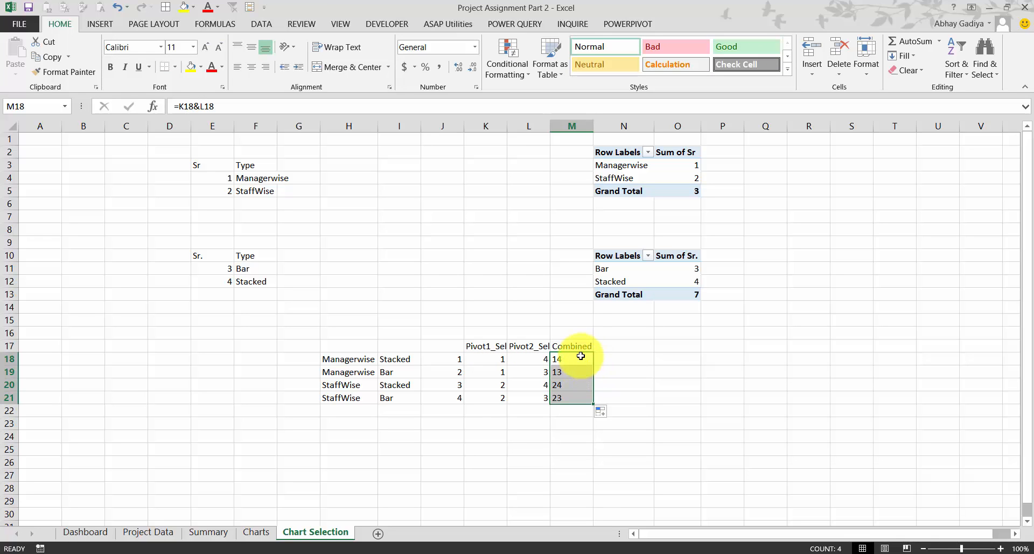
click(582, 346)
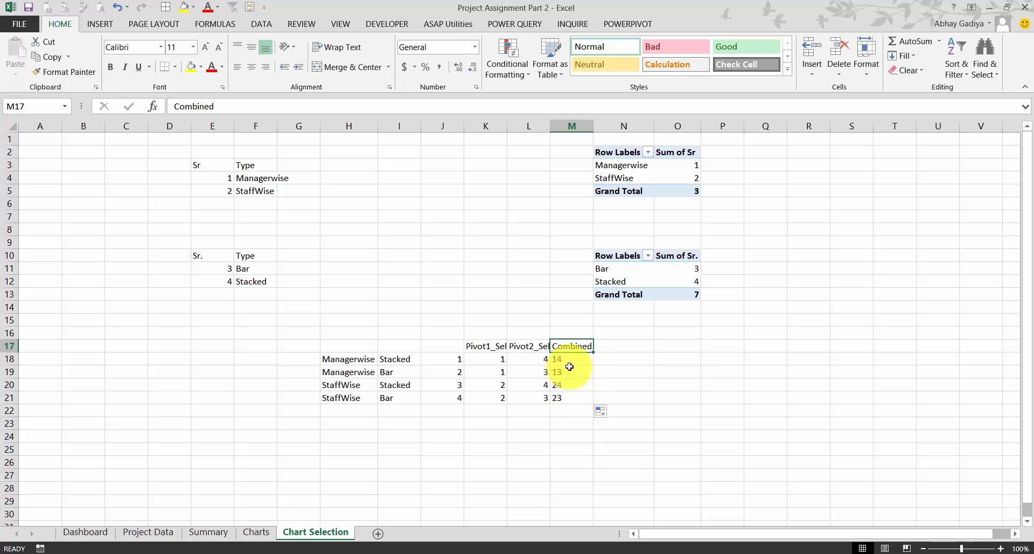
- Insert a Type slicer for the Managerwise/StaffWise PivotTable, move it up beside rows 3 to 7 and shorten it to fit its two buttons
drag(622, 178, 622, 165)
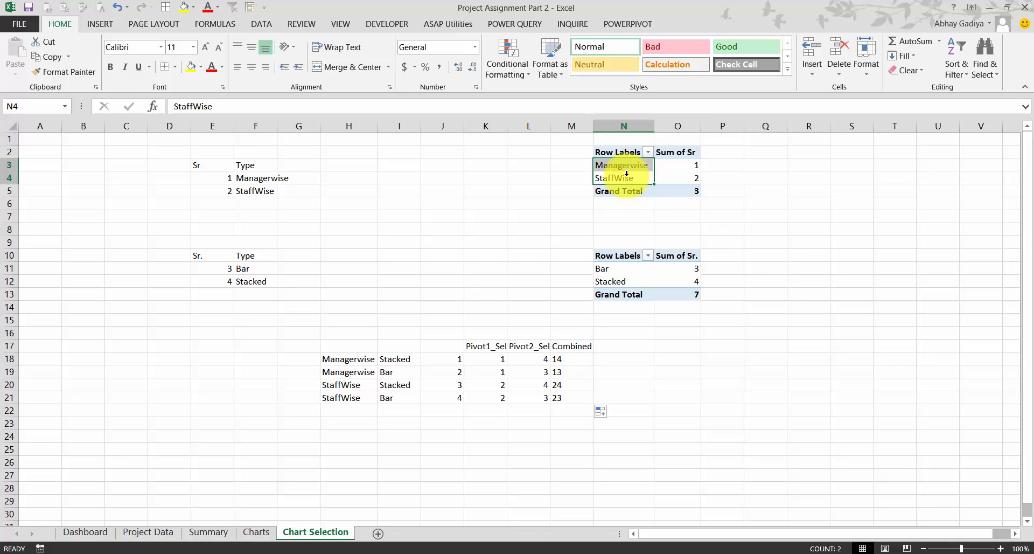
click(672, 162)
click(697, 26)
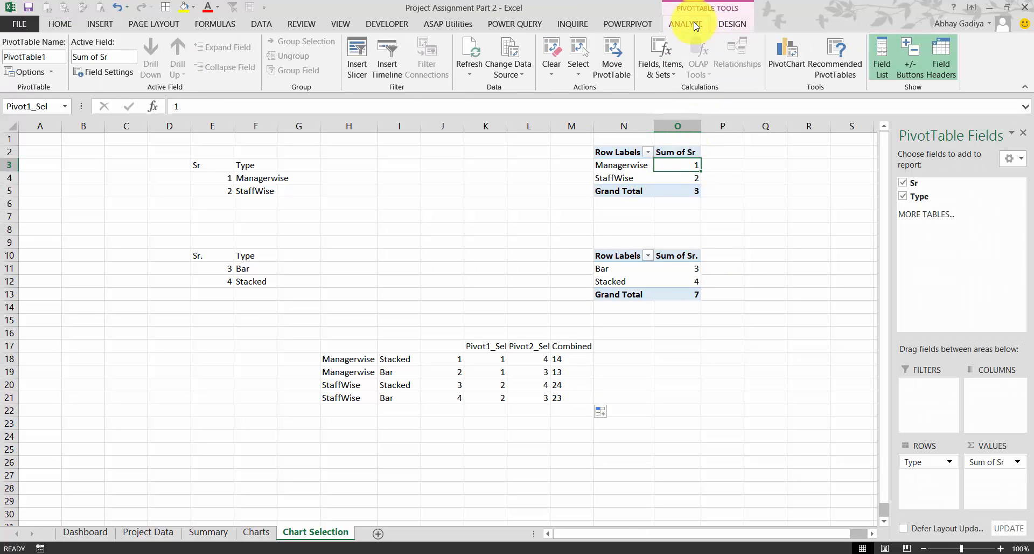
click(357, 60)
click(449, 194)
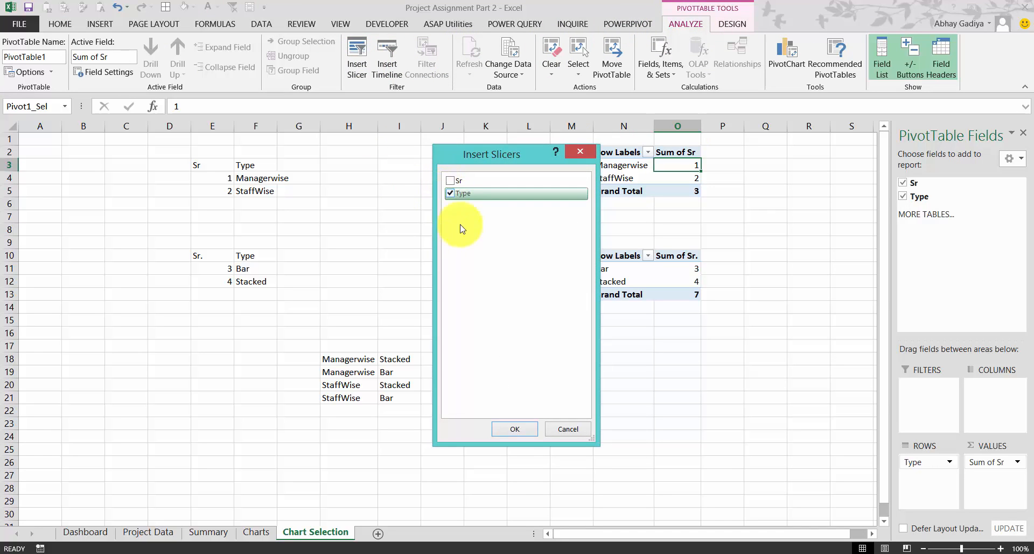
click(515, 428)
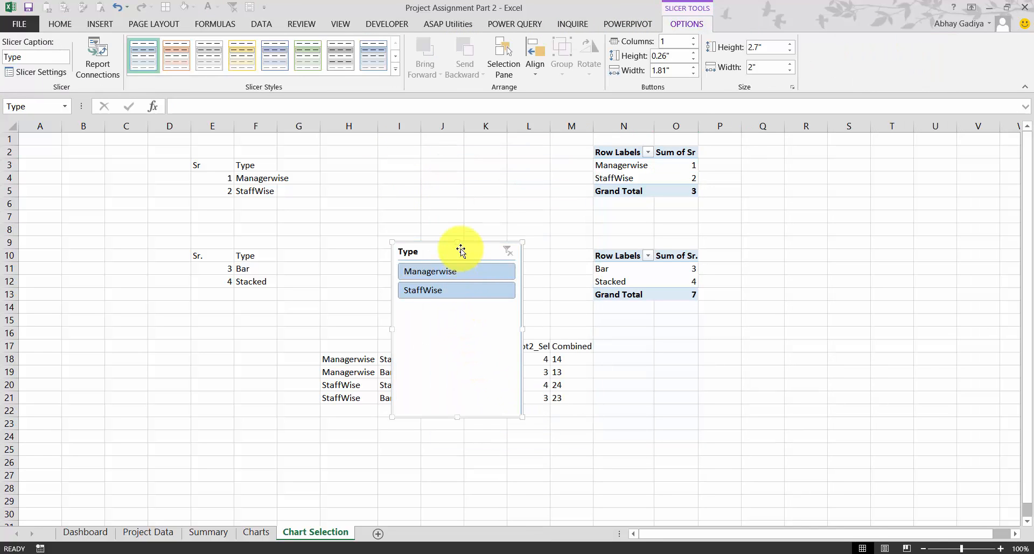
drag(461, 260, 429, 174)
drag(428, 334, 430, 230)
- Insert a Type slicer for the Bar/Stacked PivotTable and shorten it to about 1.13" high, clear of the lookup table
drag(614, 280, 614, 269)
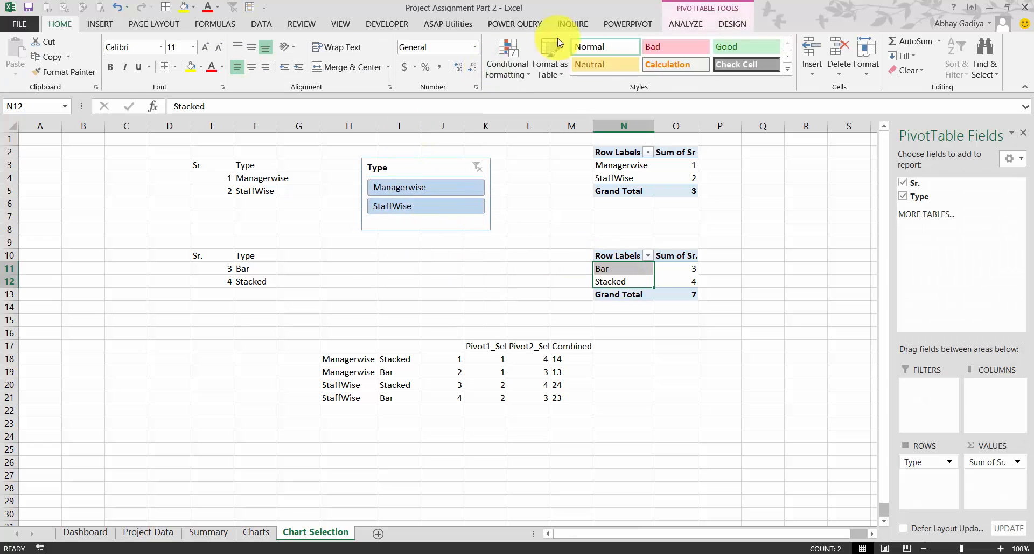
click(676, 26)
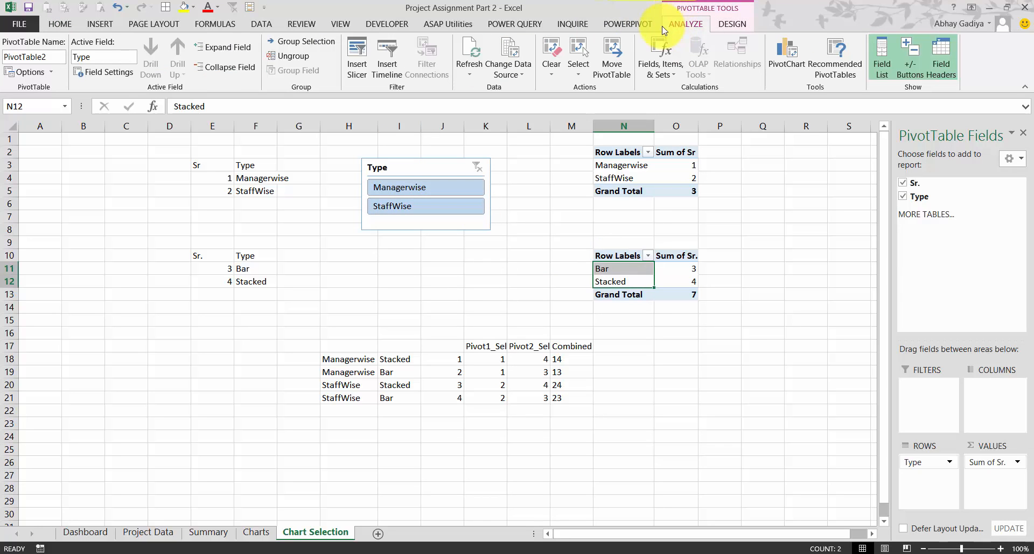
click(357, 57)
click(451, 193)
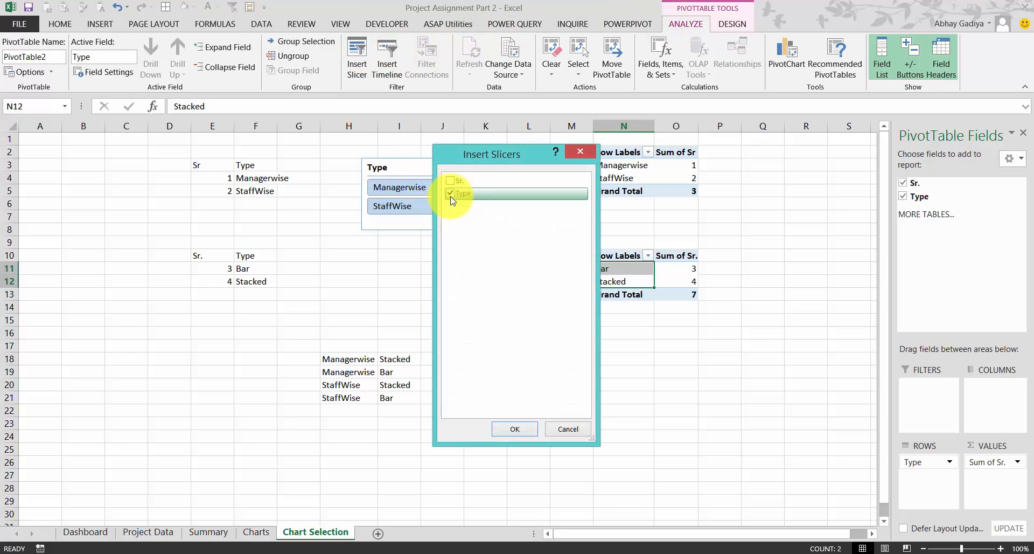
click(525, 429)
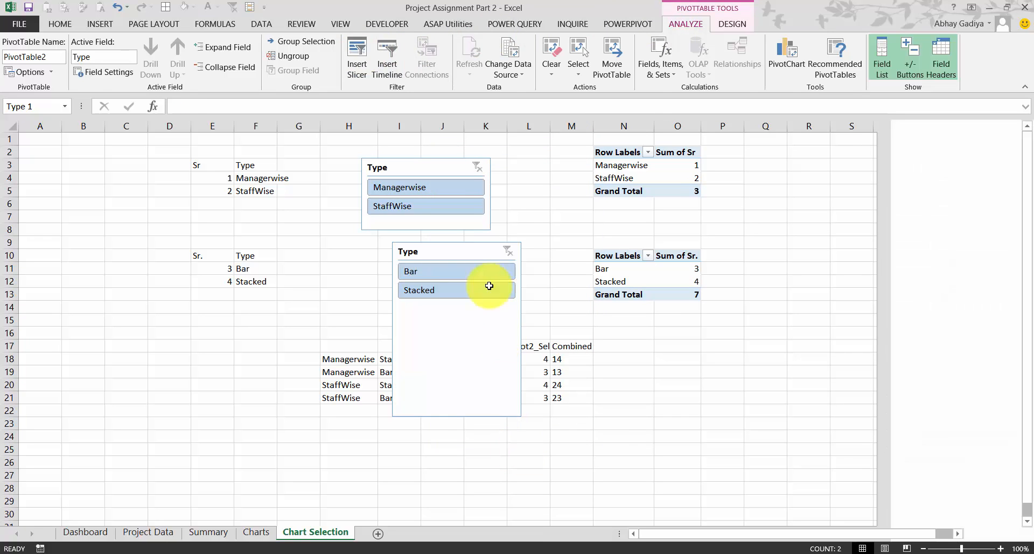
drag(458, 417, 469, 315)
mouse_move(469, 244)
mouse_down()
mouse_move(600, 201)
mouse_move(465, 249)
mouse_up()
- Hide the header of the Bar/Stacked slicer and reduce the slicer's height to about 0.74"
right_click(464, 249)
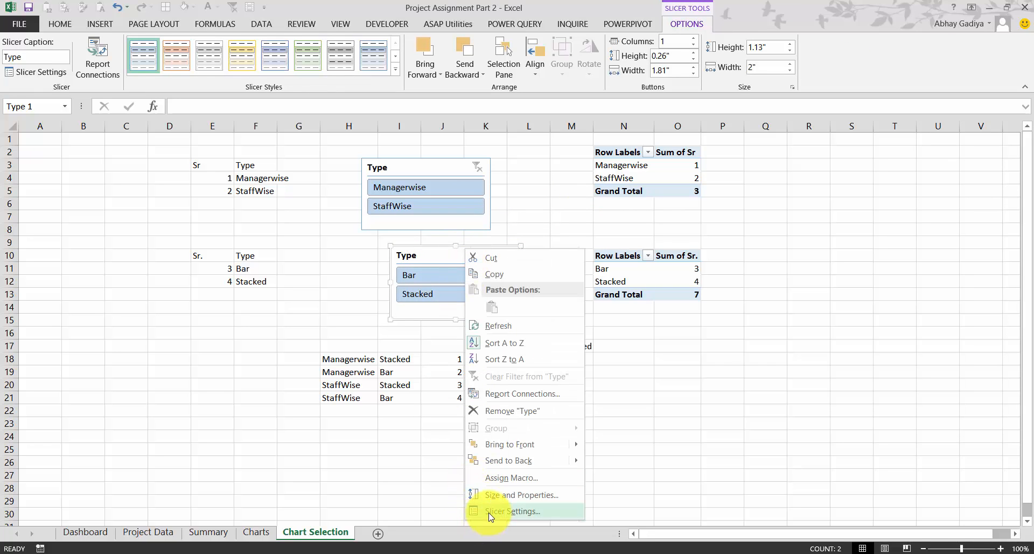
click(475, 511)
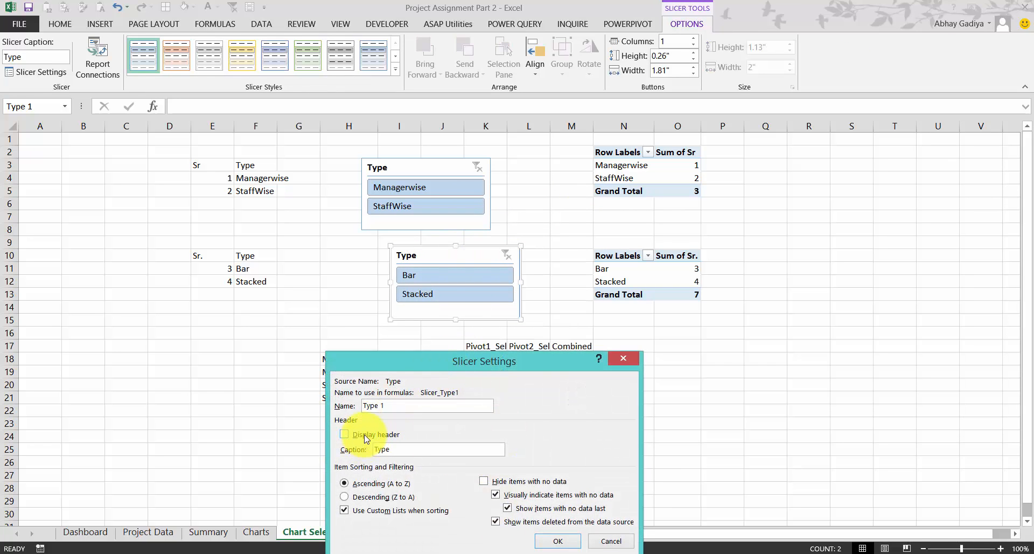
click(539, 544)
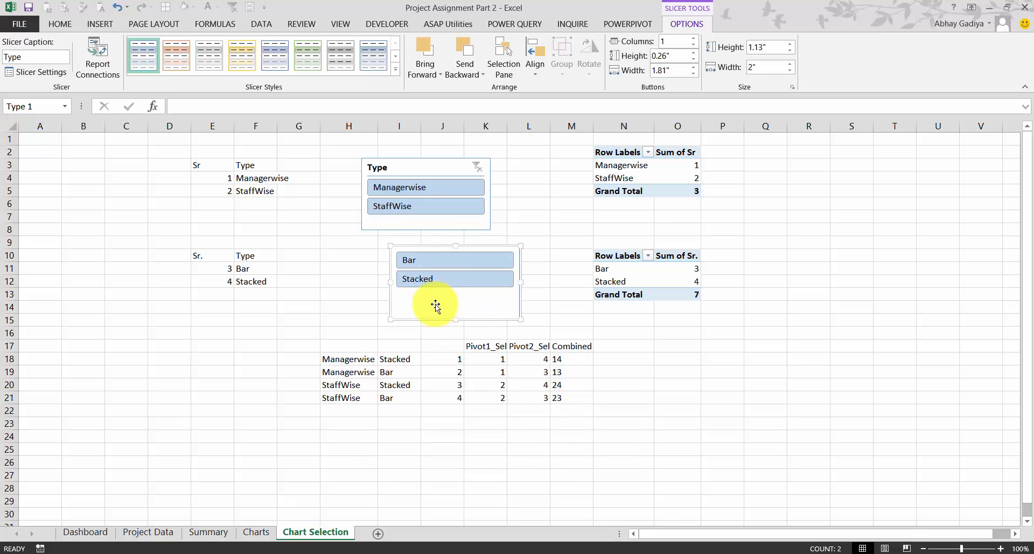
drag(456, 312, 459, 294)
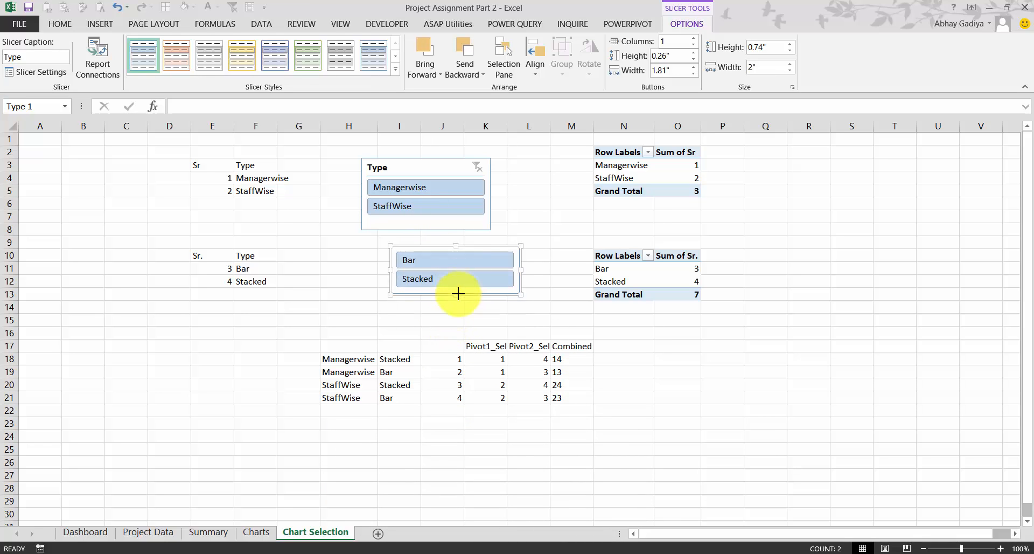
- Hide the header of the Managerwise/StaffWise slicer and reduce the slicer's height to about 0.77"
click(450, 163)
right_click(450, 163)
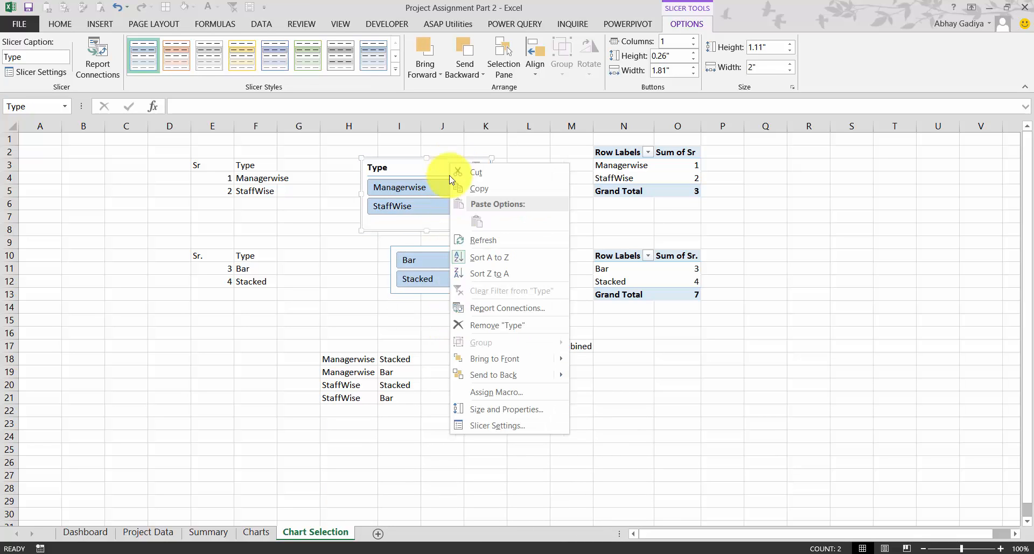
click(479, 427)
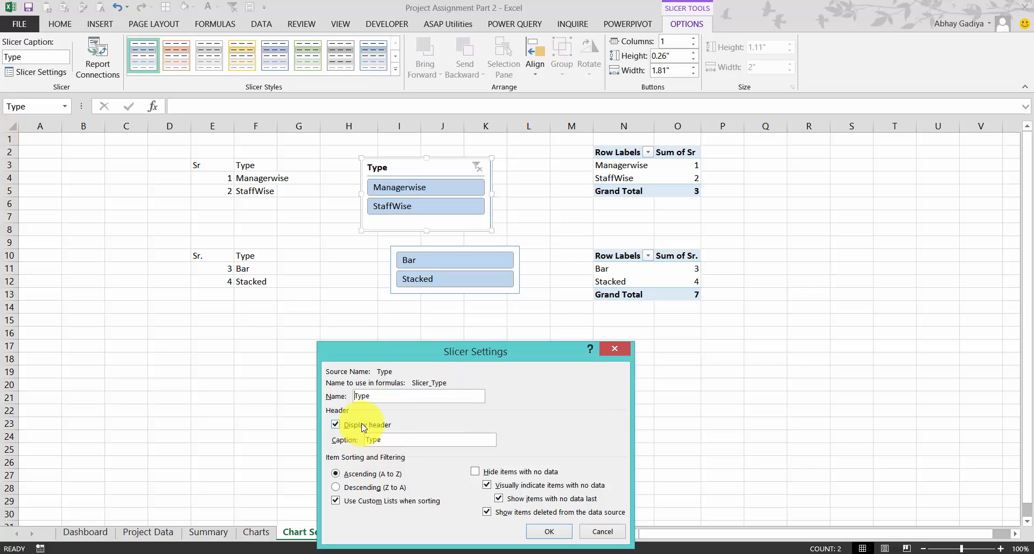
click(547, 531)
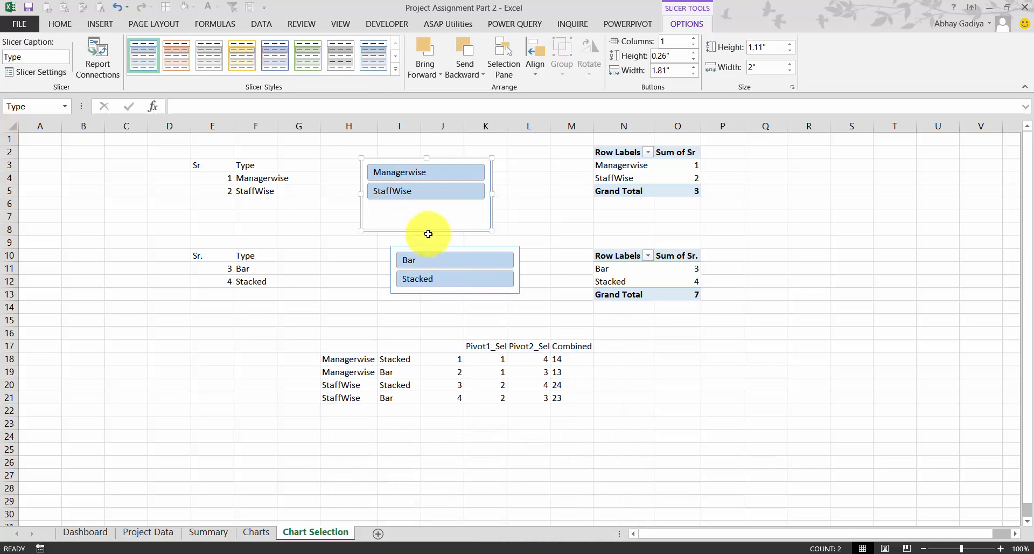
drag(428, 225, 429, 208)
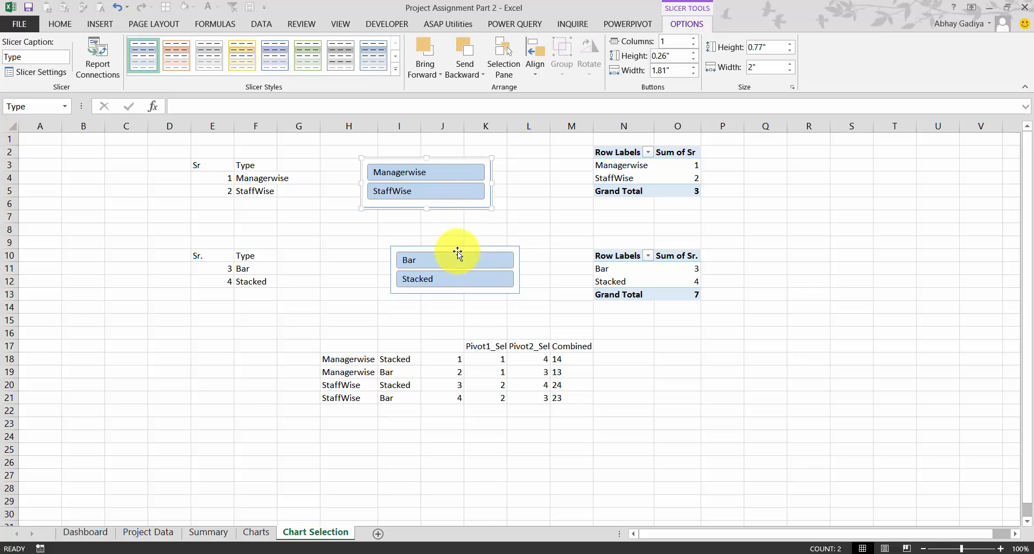
- Move the Bar/Stacked slicer up beneath the Managerwise/StaffWise slicer and try the buttons of both, ending on Managerwise and Bar
drag(461, 254, 425, 231)
click(455, 173)
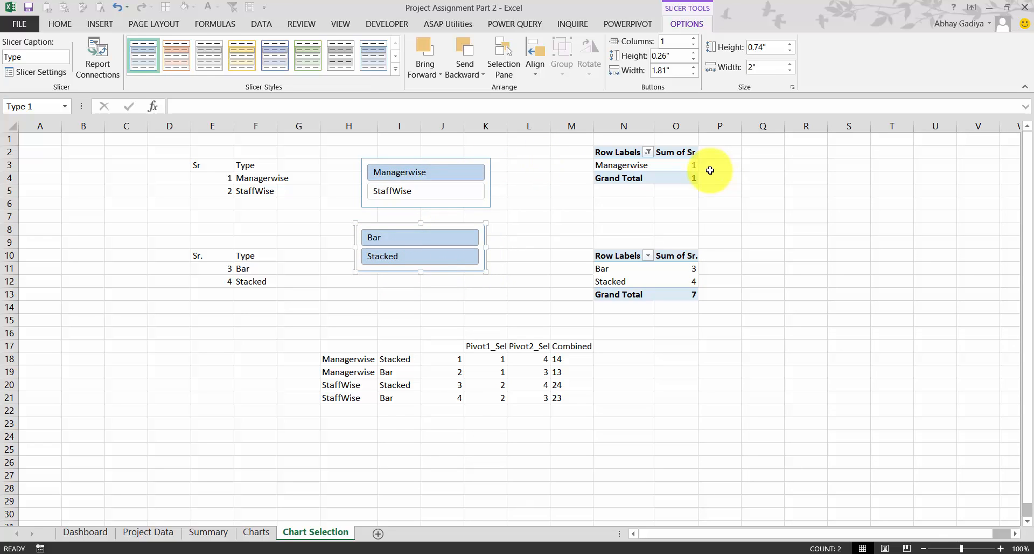
click(464, 193)
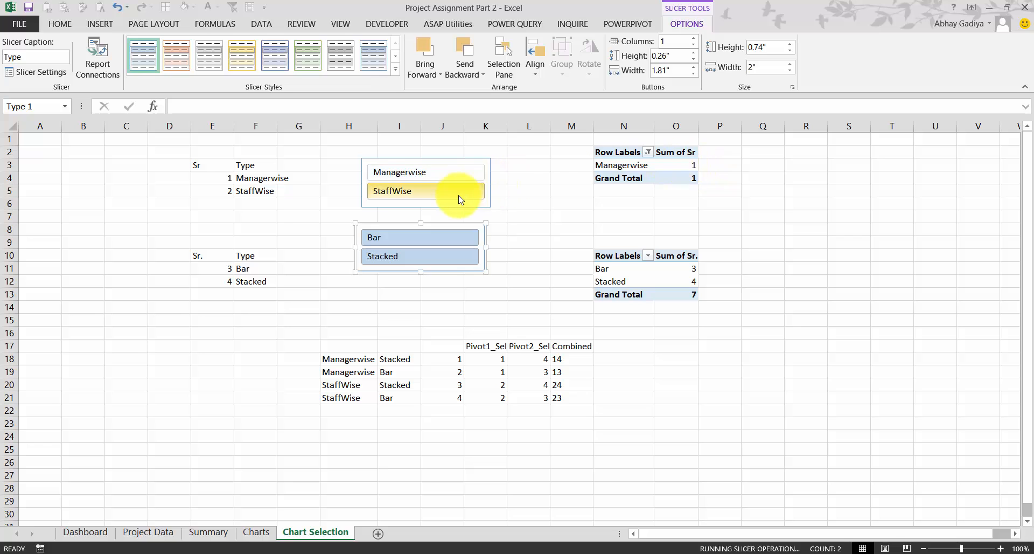
click(691, 164)
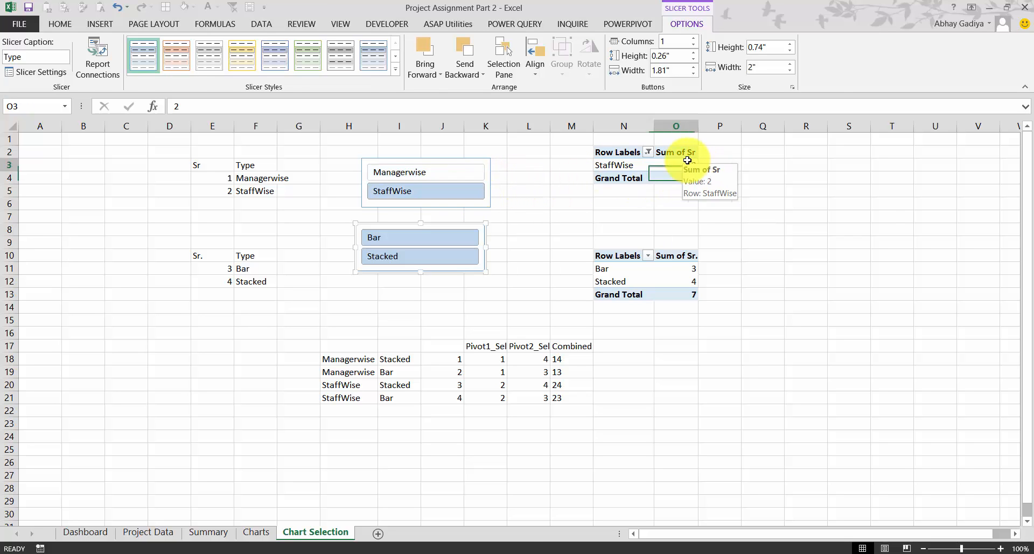
click(453, 173)
click(429, 261)
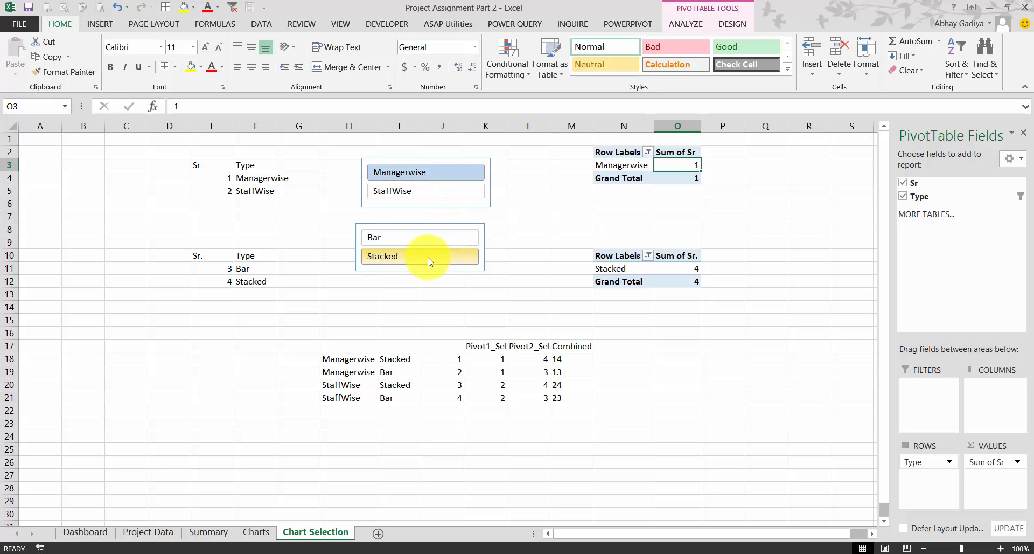
click(427, 237)
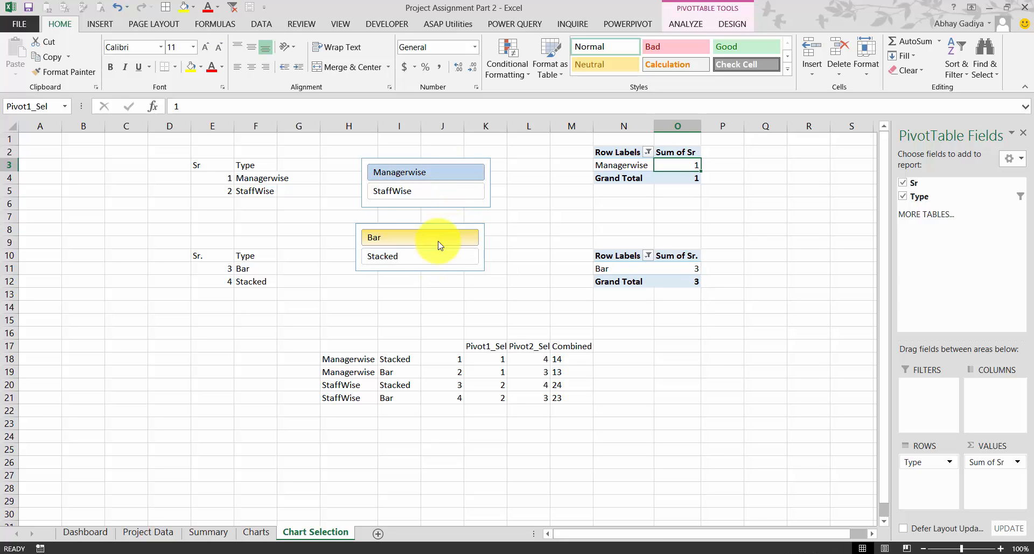
- Link cell I24 to the first PivotTable's selection code with the formula =Pivot1_Sel
click(403, 430)
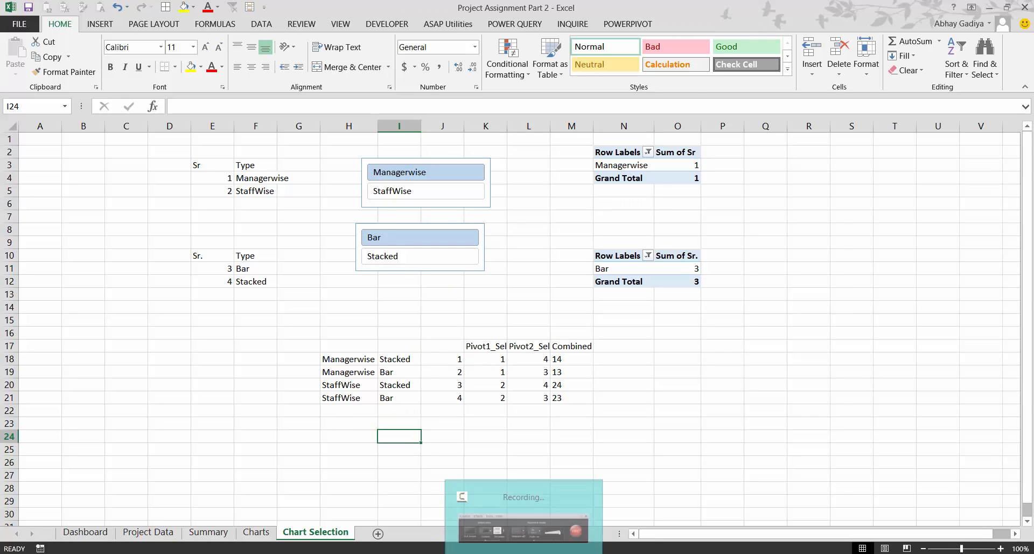
text(=Pi)
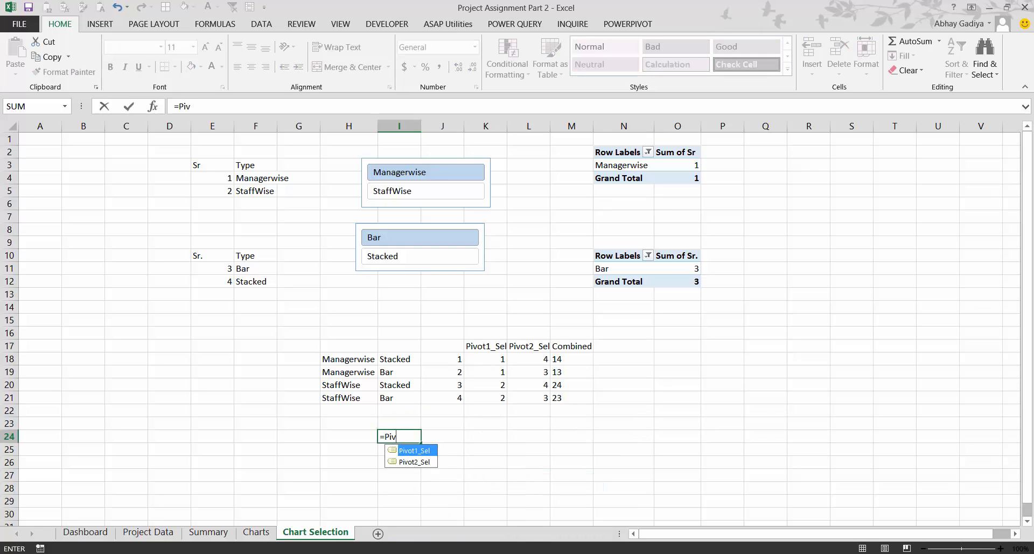
text(v)
key(Tab)
key(Return)
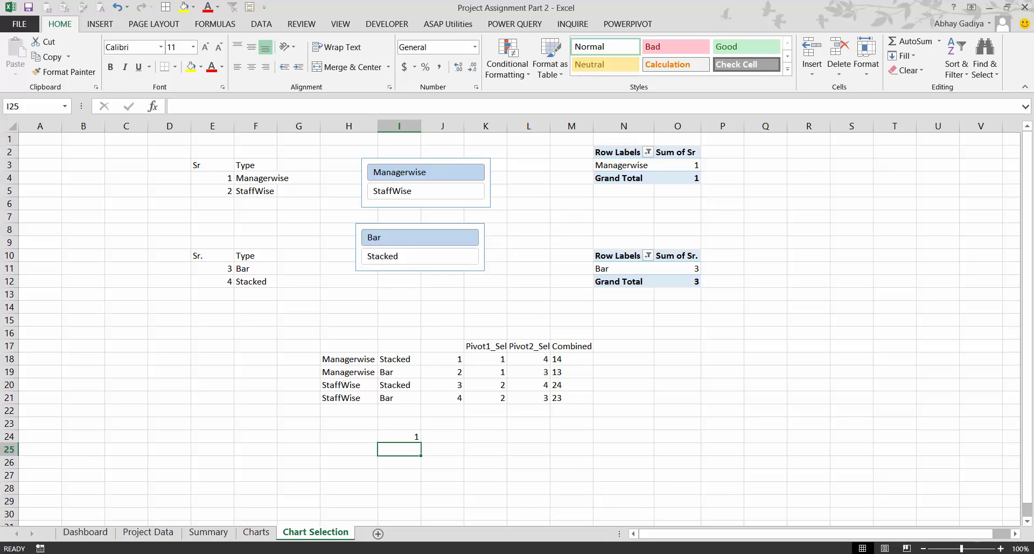
- Link cell J24 to the second PivotTable's selection code with the formula =Pivot2_Sel
key(Up)
key(Right)
text(=piv)
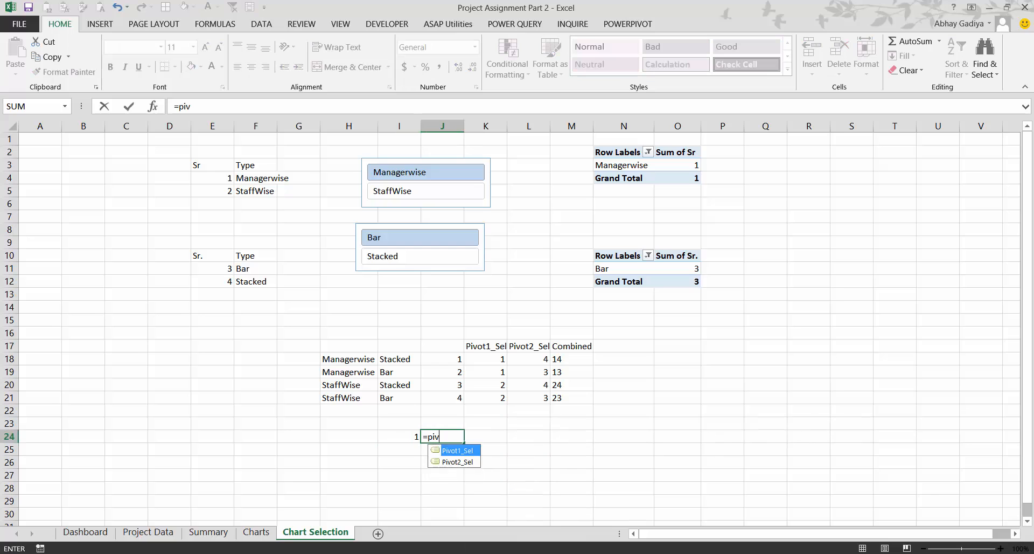
key(Down)
key(Tab)
key(Return)
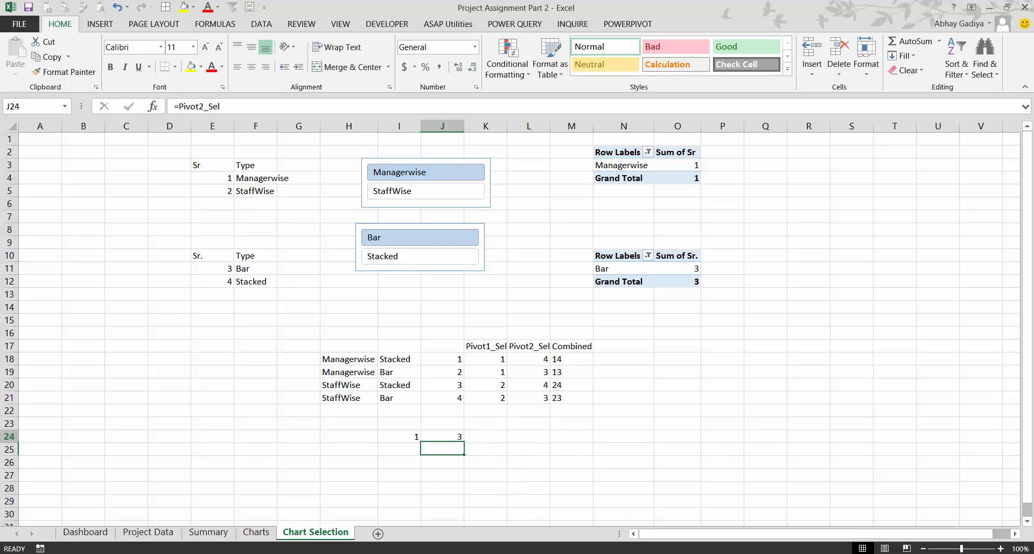
- Test the linked codes in I24 and J24 by switching the slicers to StaffWise and Stacked
key(Up)
key(Left)
key(Up)
key(Down)
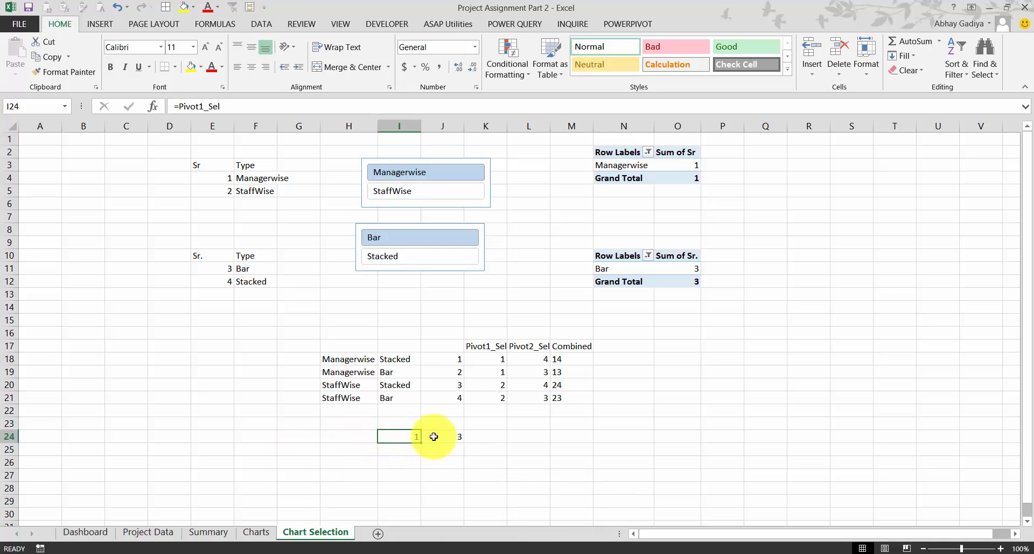
click(422, 193)
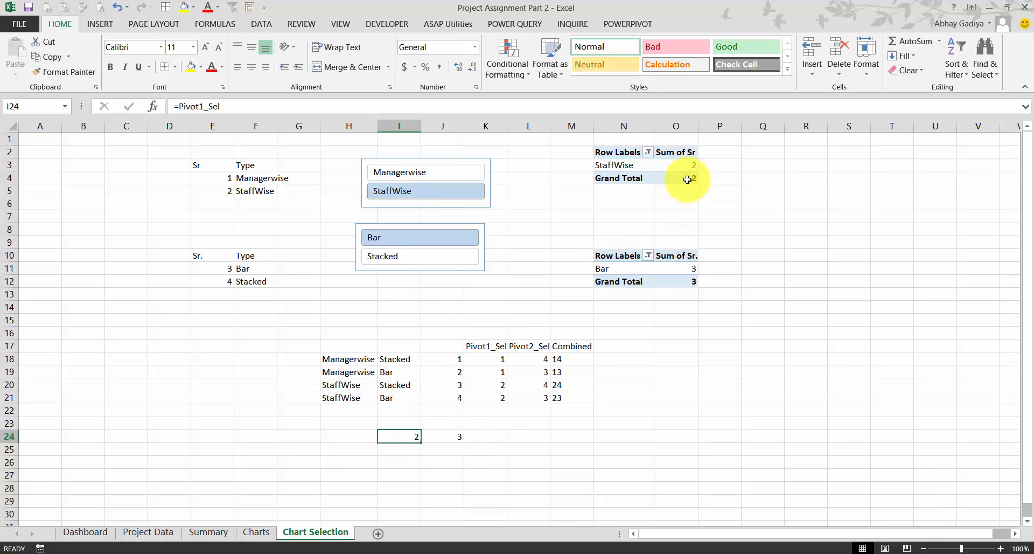
click(426, 254)
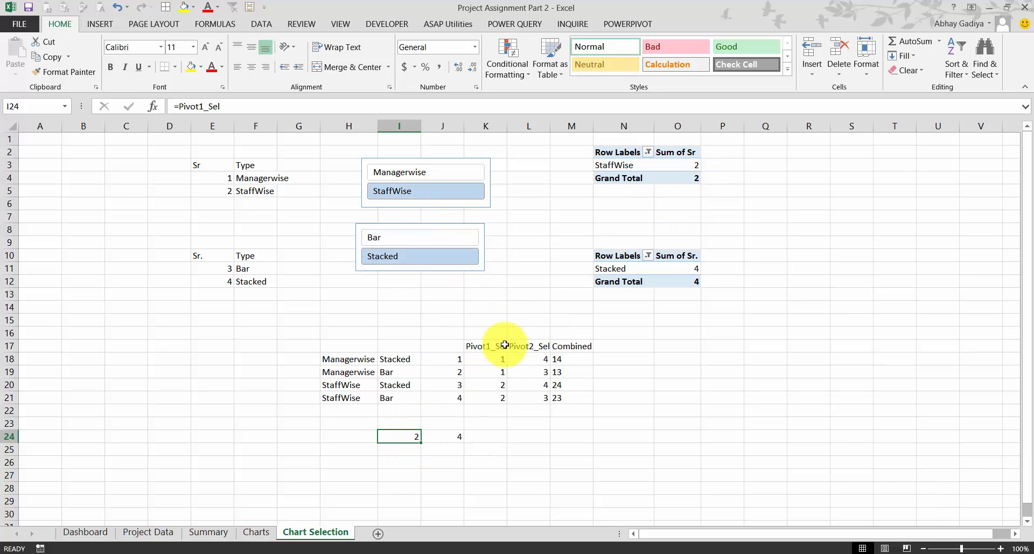
- Combine the two linked selection codes in K24 with the formula =I24&J24
click(487, 438)
text(=)
key(Left)
key(Left)
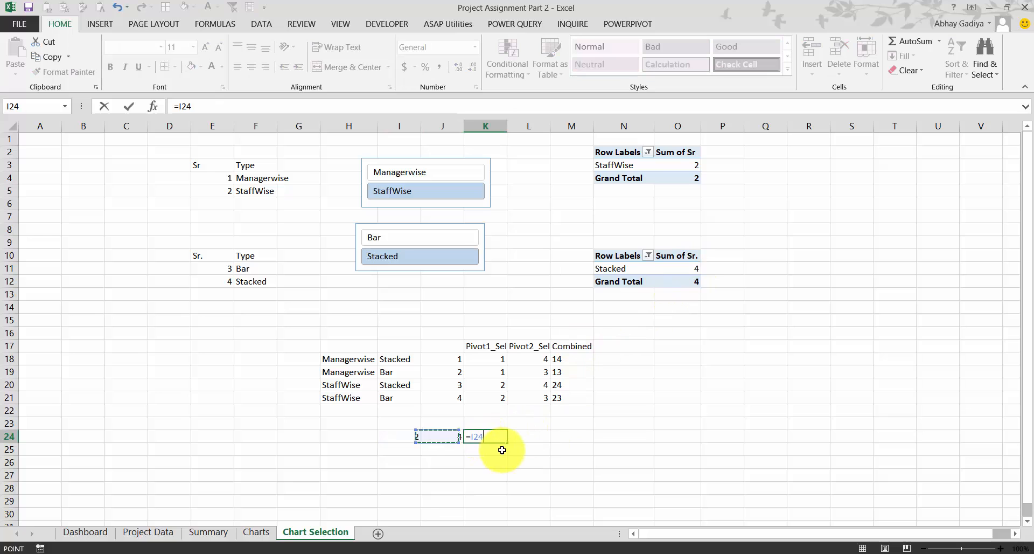
text(&)
key(Left)
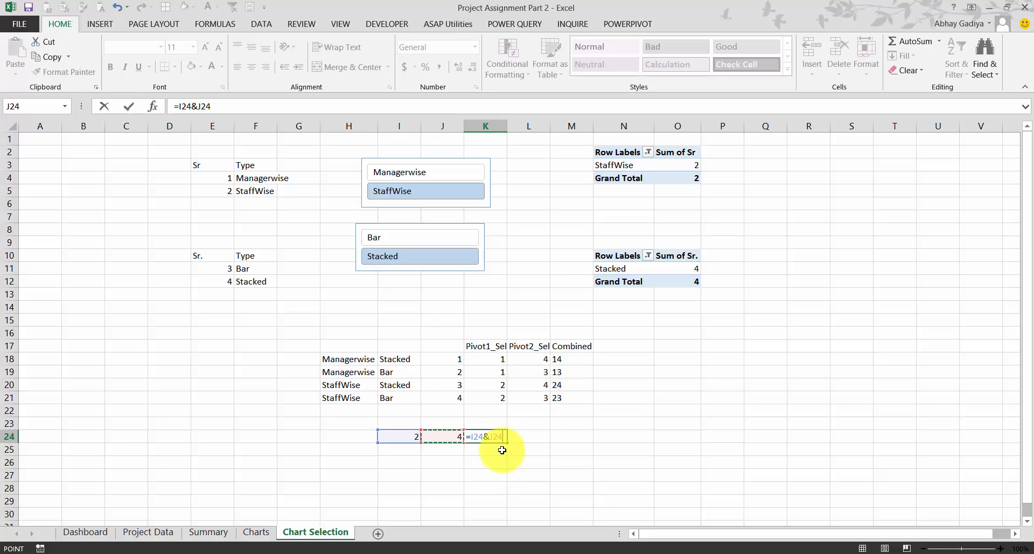
key(Return)
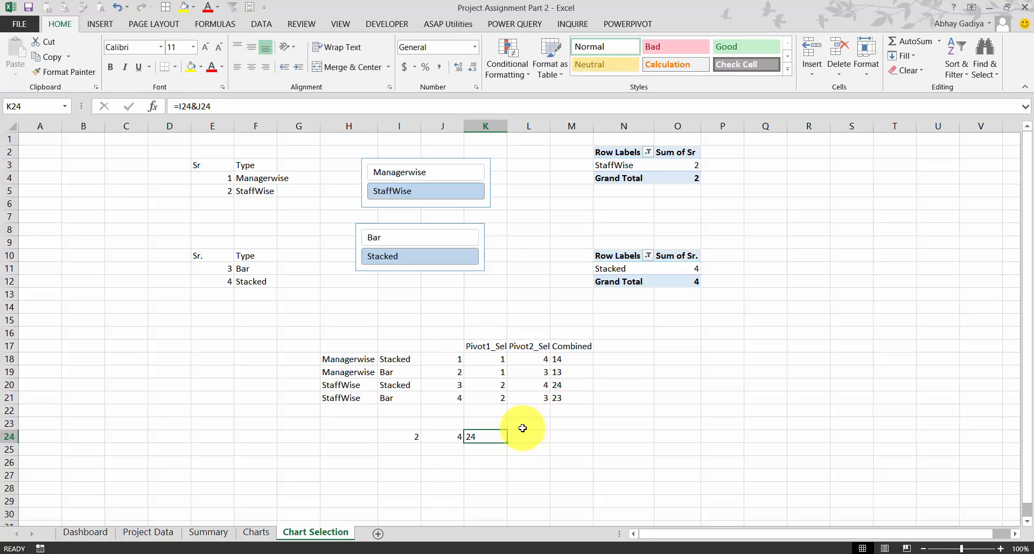
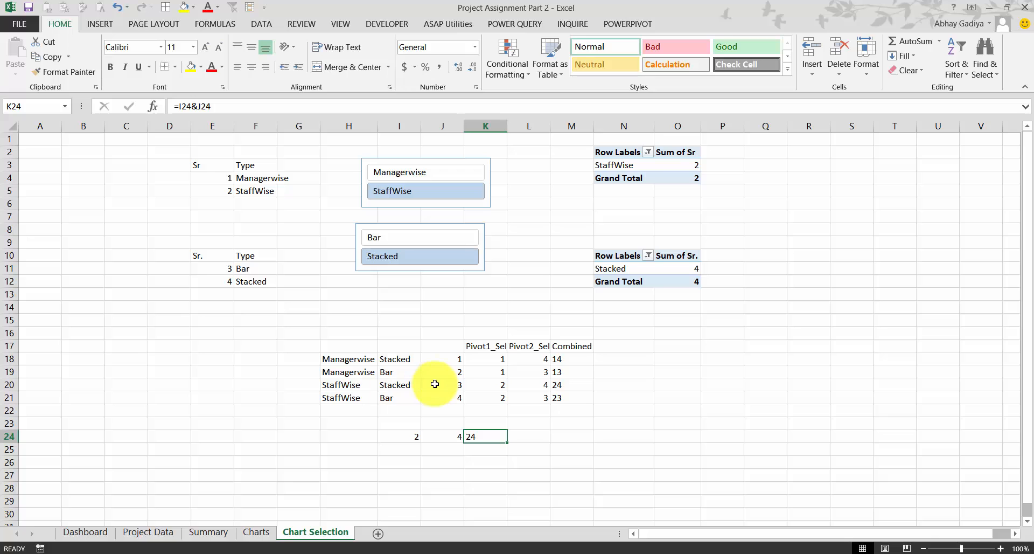
- Find the combined code's position in the lookup table by entering =MATCH(K24,M18:M21,0) in L24
mouse_move(407, 550)
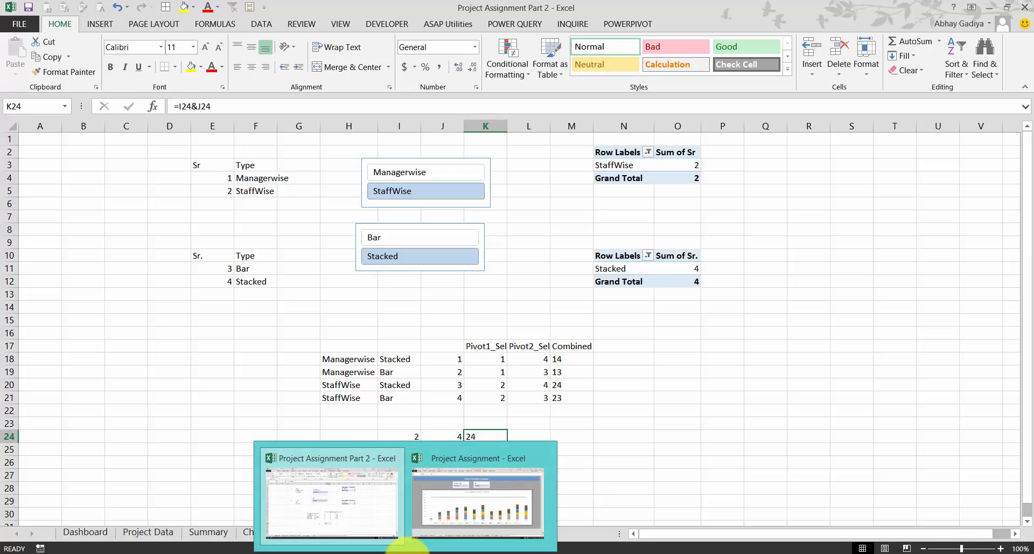
key(Right)
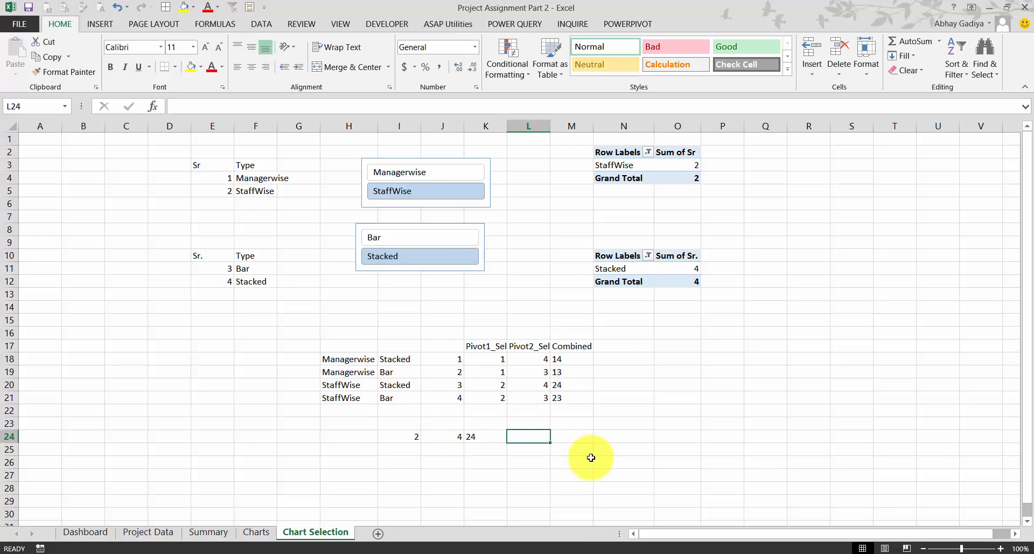
text(=matc)
key(Tab)
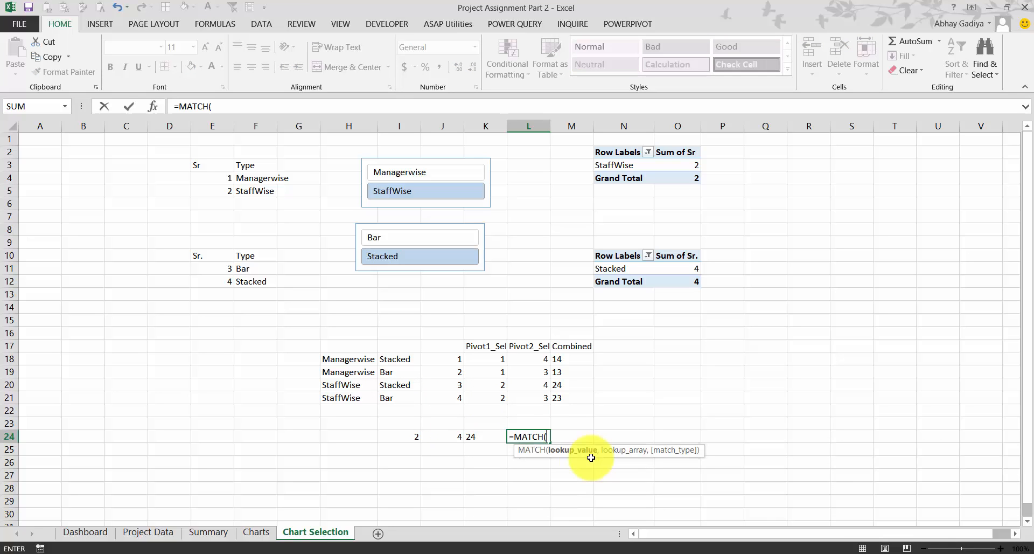
key(Left)
text(,)
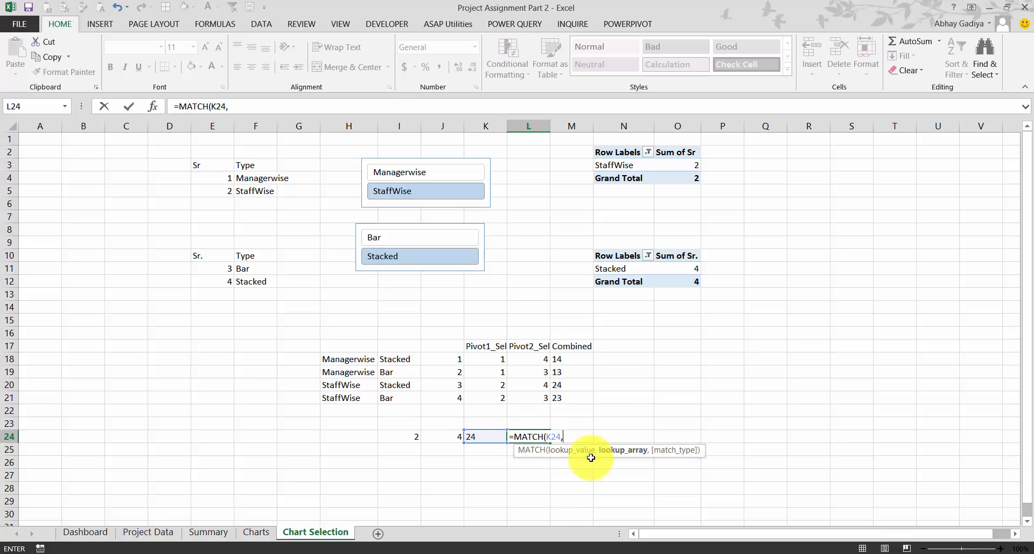
drag(578, 360, 578, 402)
text(,0))
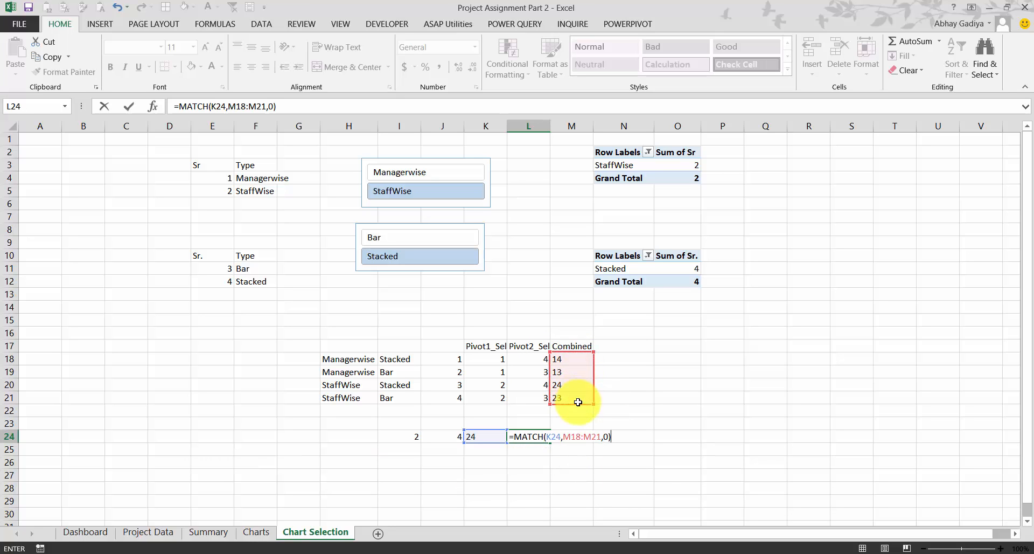
key(Return)
click(527, 436)
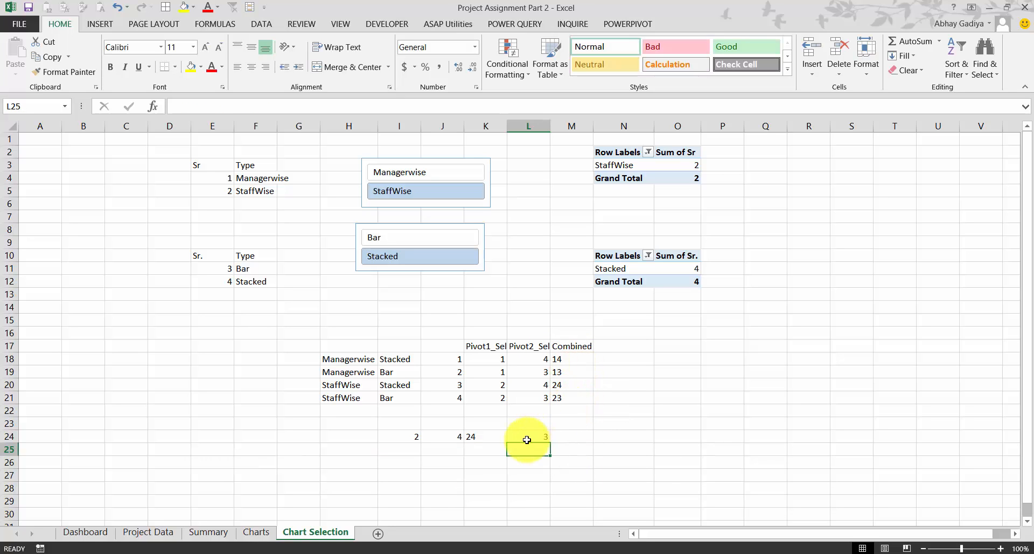
- Enter =CHOOSE($L$24,Man_Stacked,Man_Bar,Staff_Stacked,Staff_Bar) in M24 to pick the chart range from the matched position
click(584, 434)
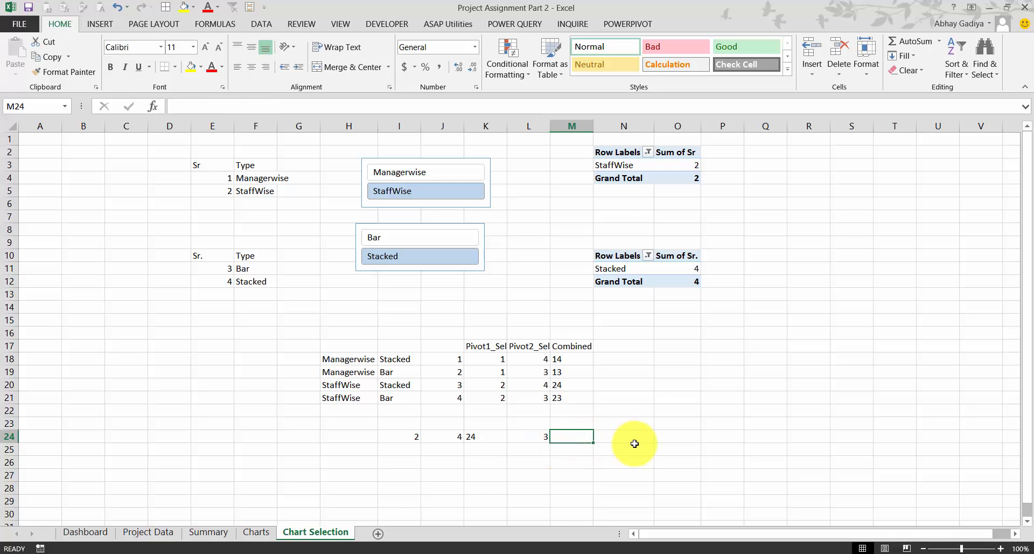
text(=choo)
key(Tab)
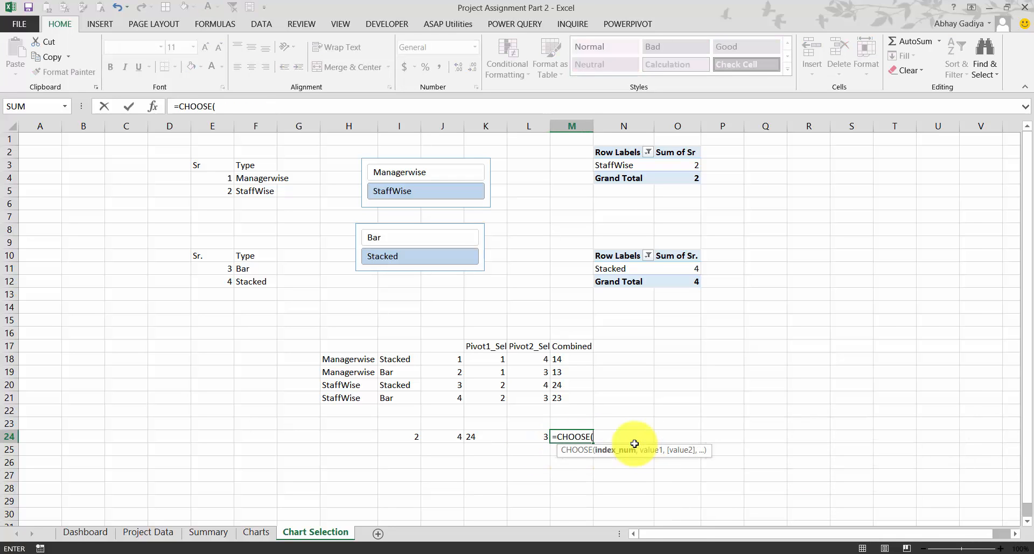
key(Left)
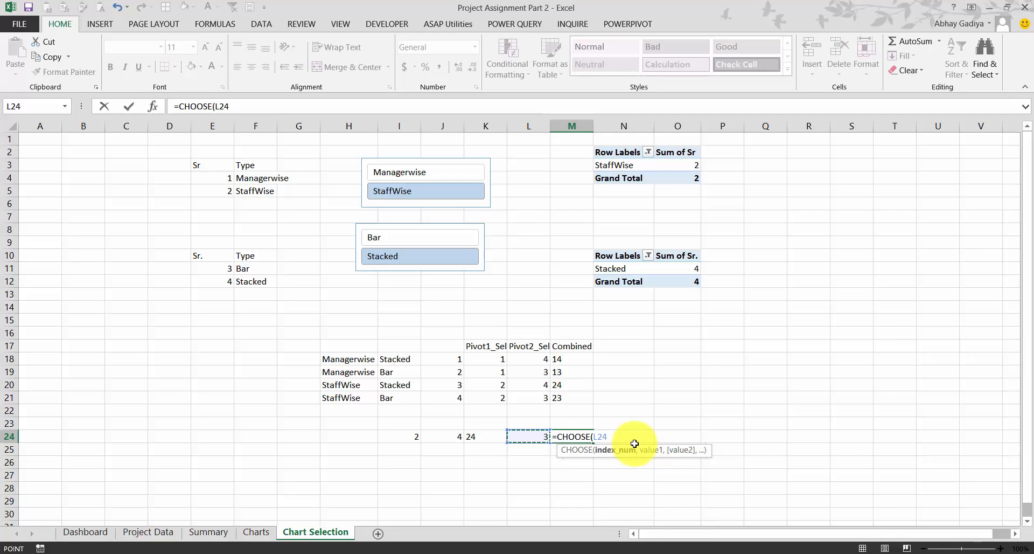
key(F4)
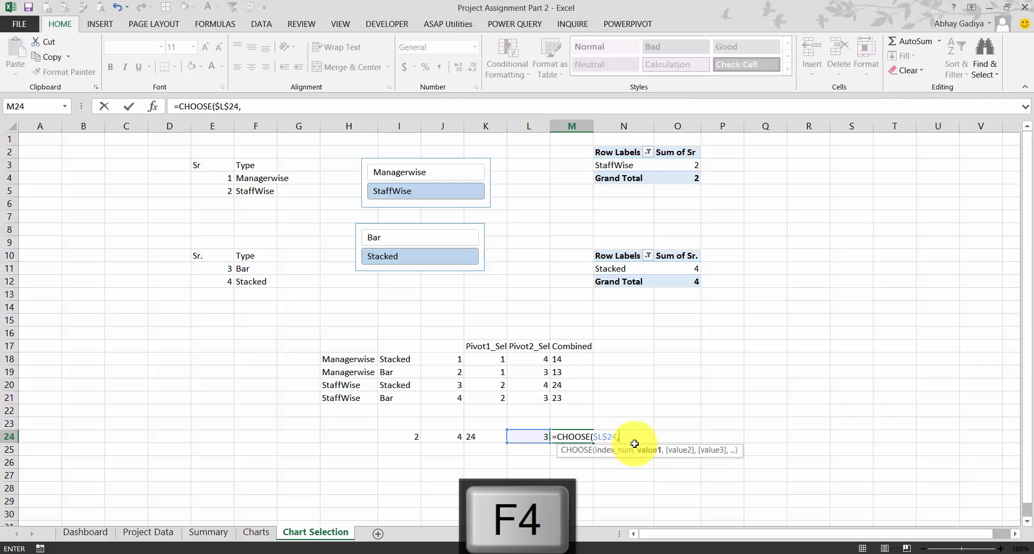
text(,man)
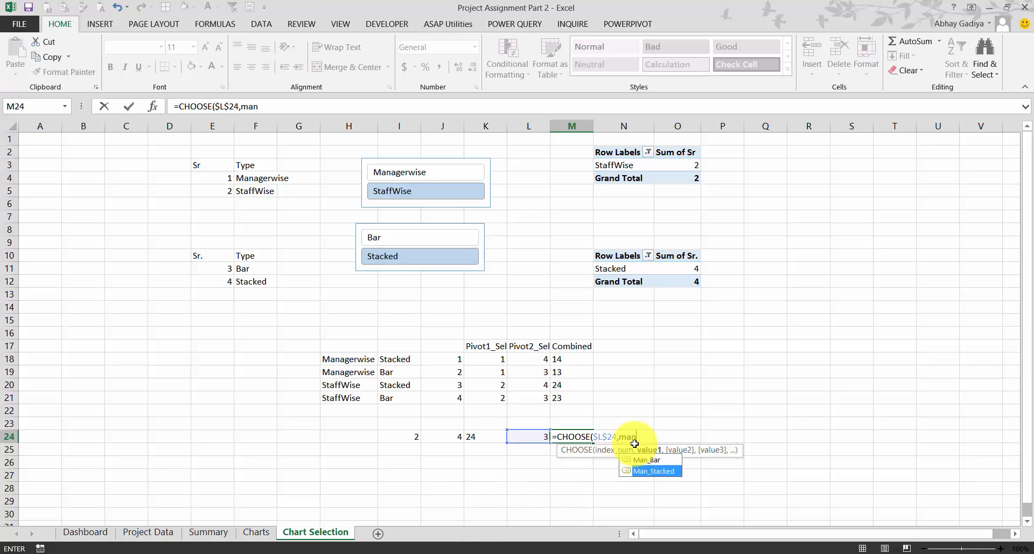
key(Tab)
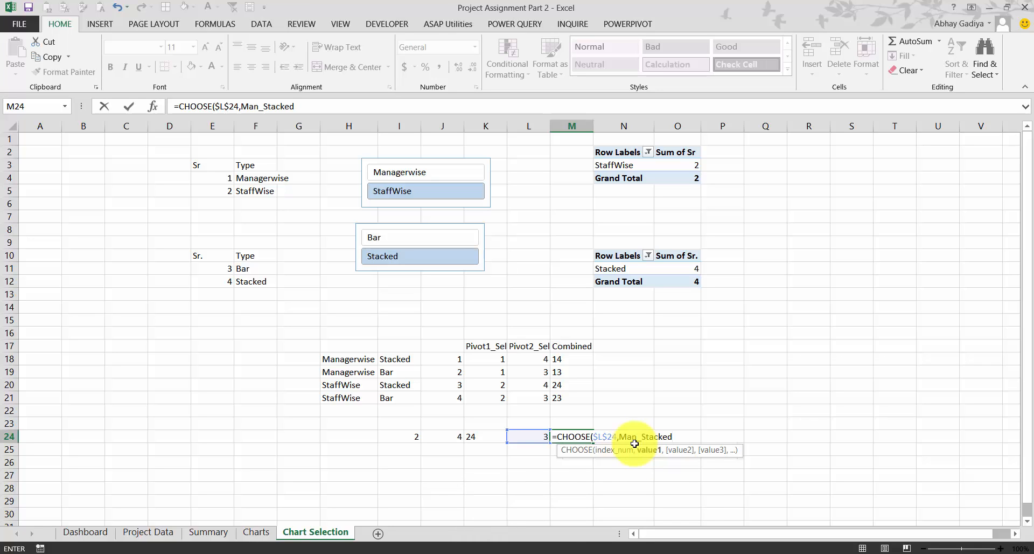
text(,ma)
key(Tab)
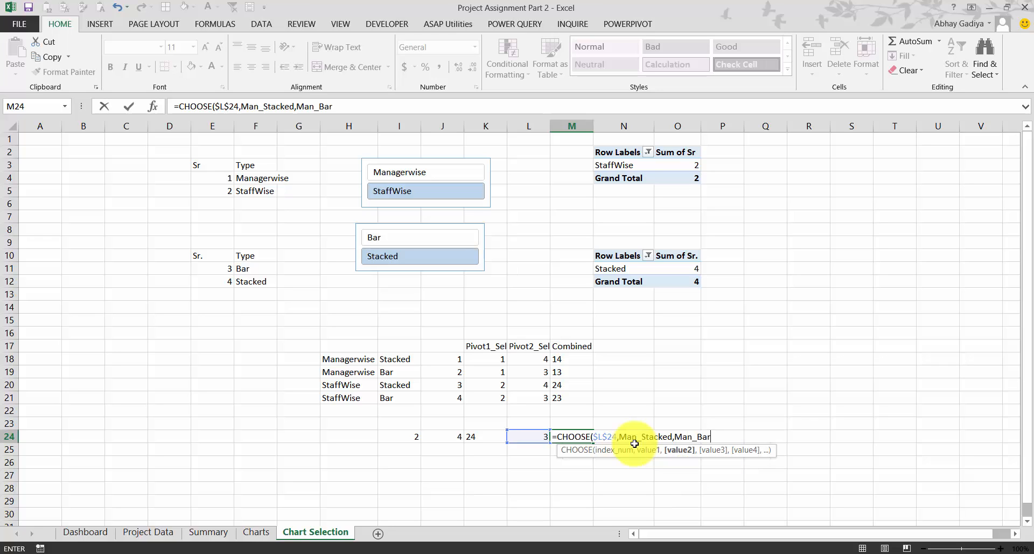
text(,sta)
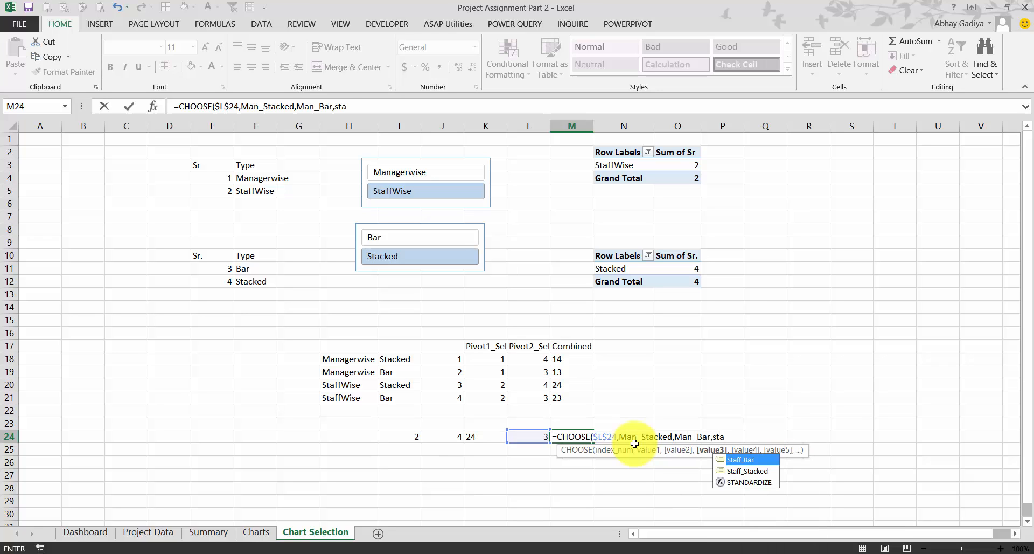
key(Down)
key(Tab)
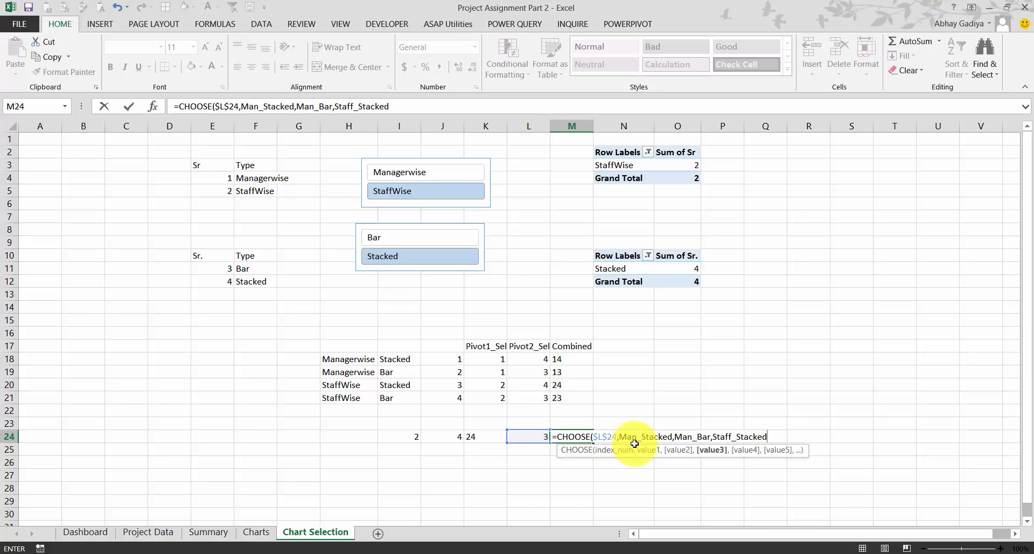
text(,sta)
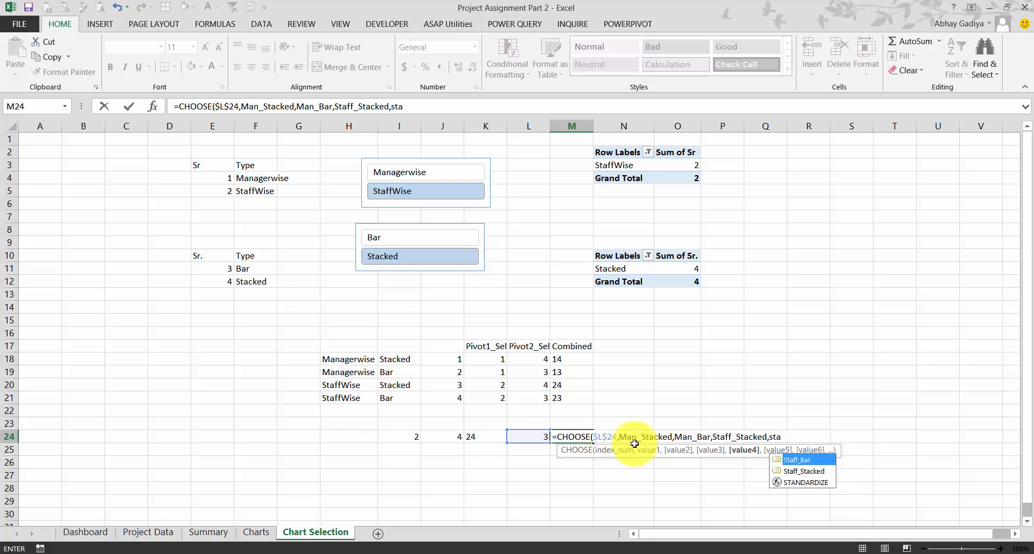
key(Tab)
key(Return)
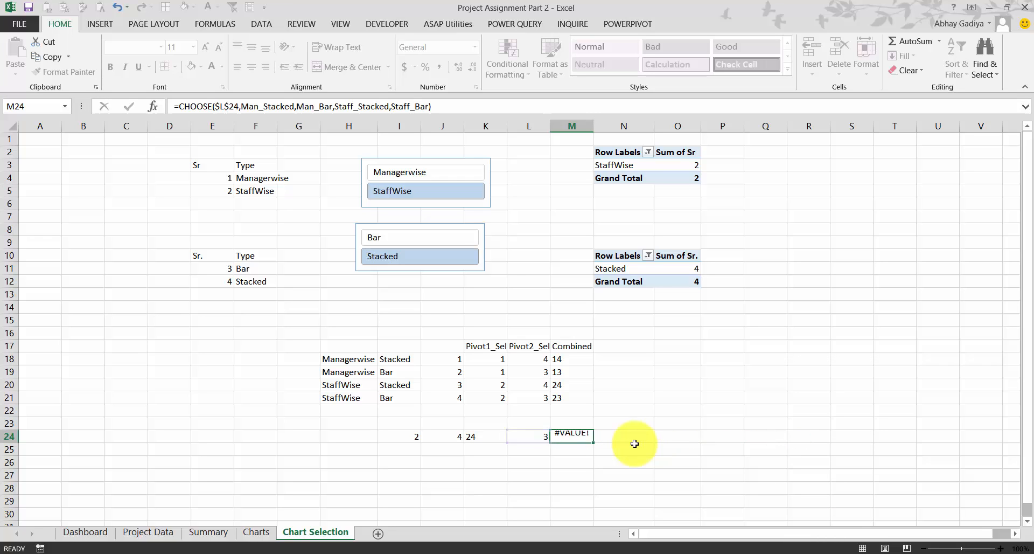
- Copy the full text of the CHOOSE formula in M24 without altering the cell
key(Up)
key(F2)
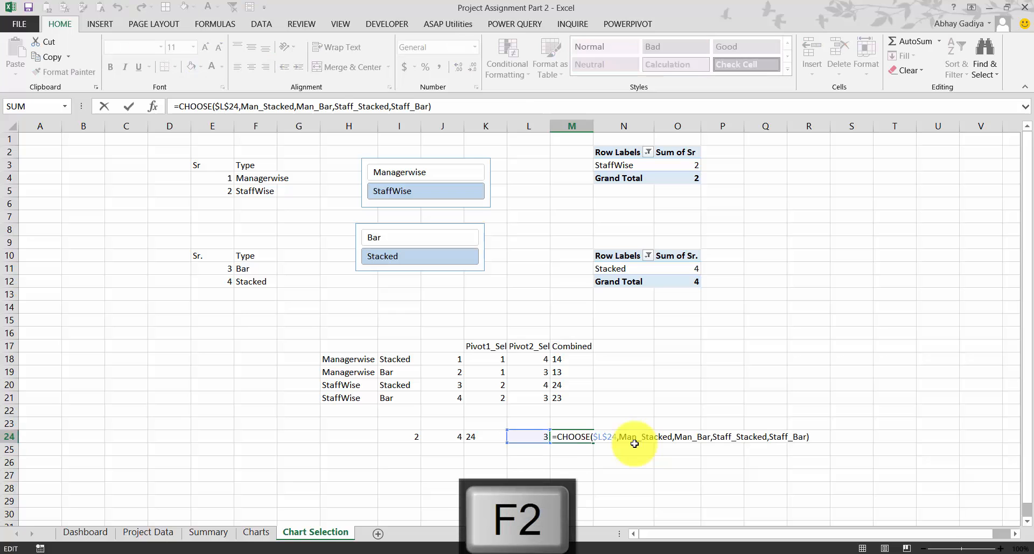
key(shift+Home)
key(ctrl+c)
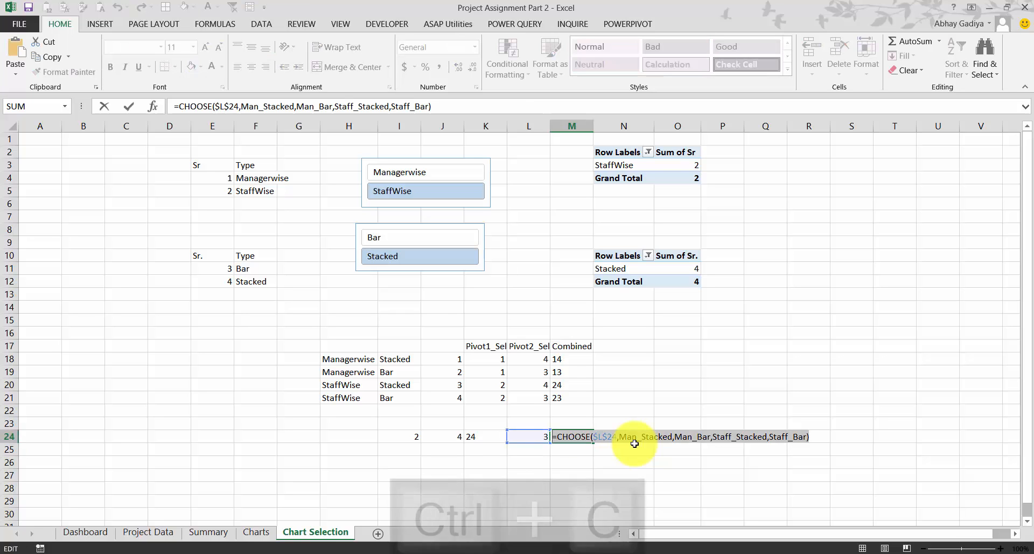
key(Escape)
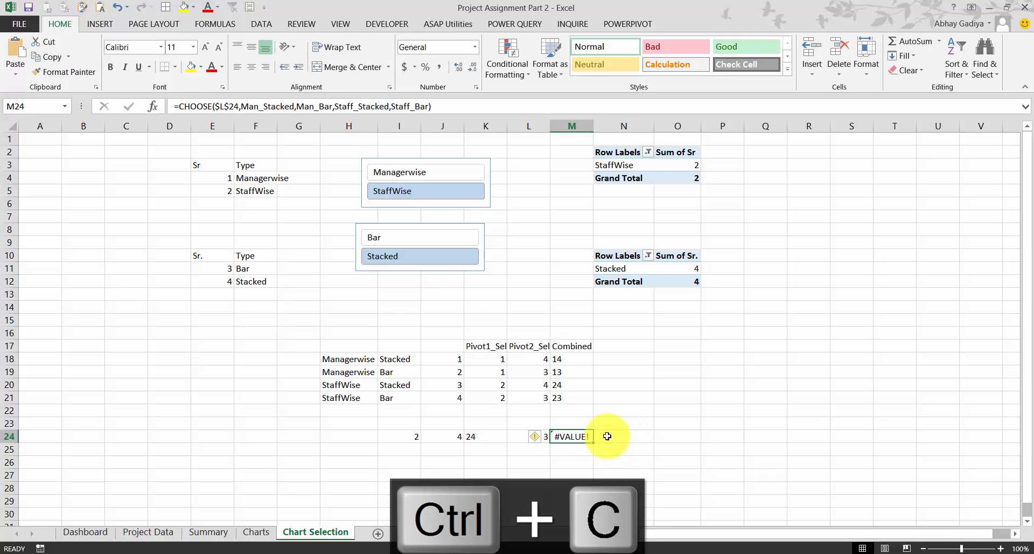
- Try to define a workbook-scope name "Chart to Show" that refers to the copied CHOOSE formula
click(215, 25)
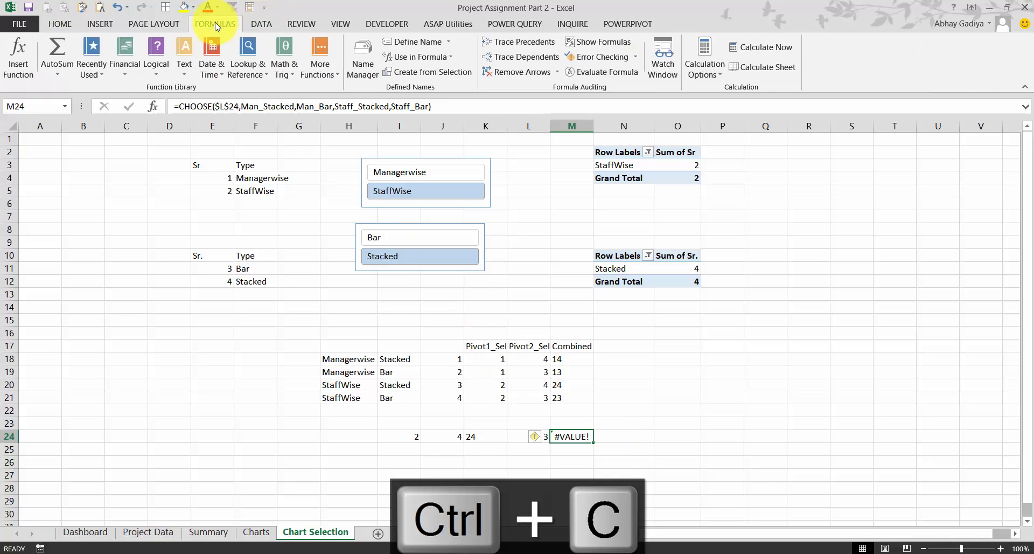
click(354, 53)
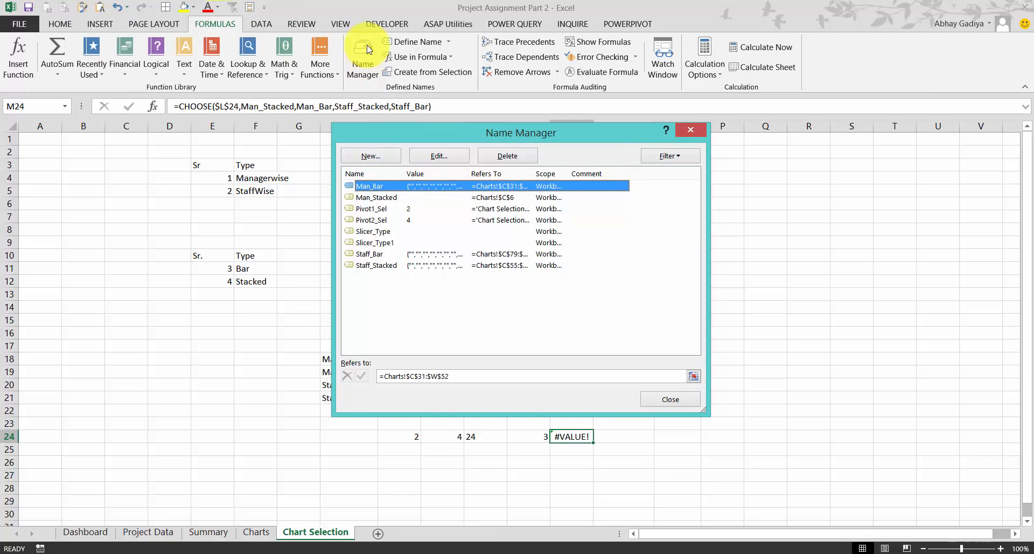
click(386, 157)
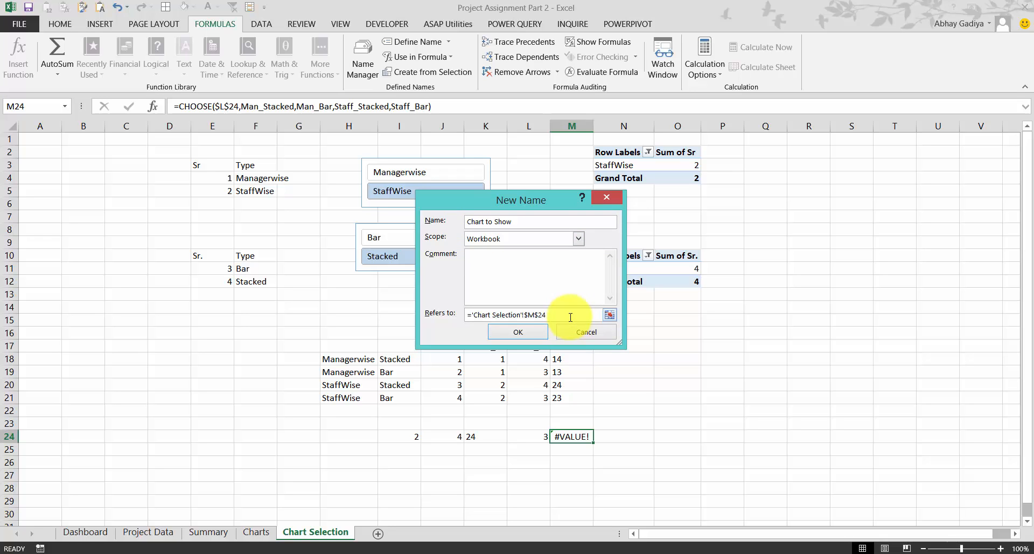
drag(570, 317, 465, 316)
key(ctrl+v)
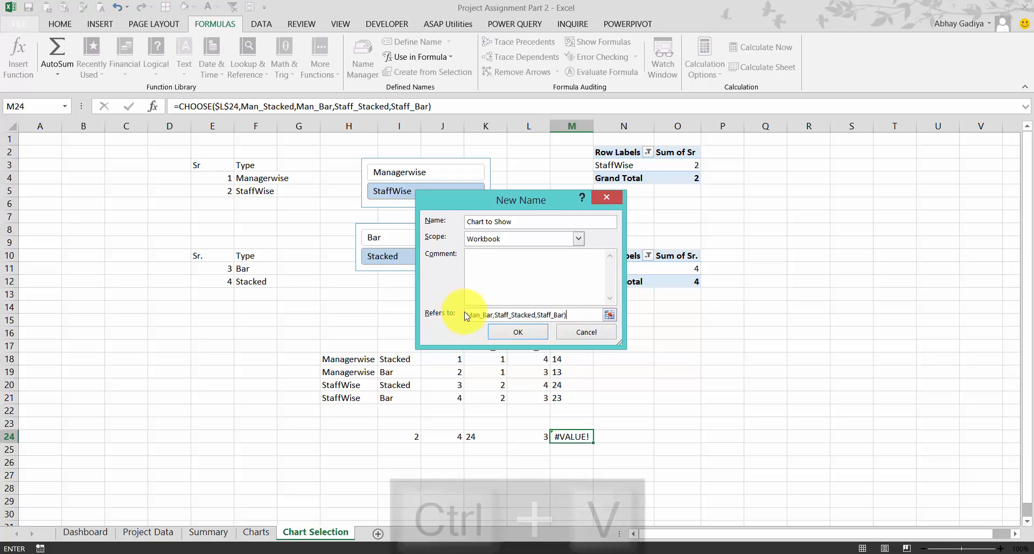
click(518, 331)
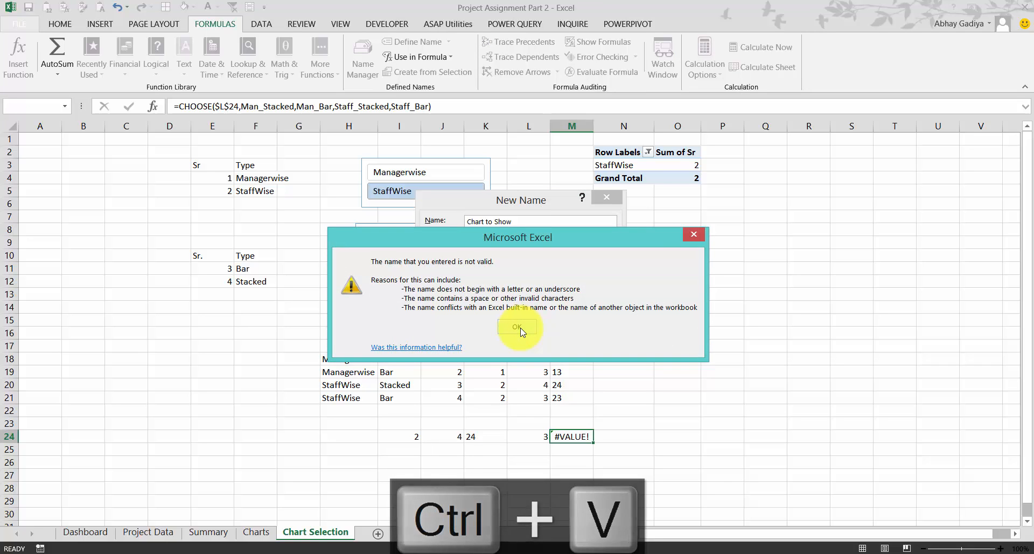
click(517, 327)
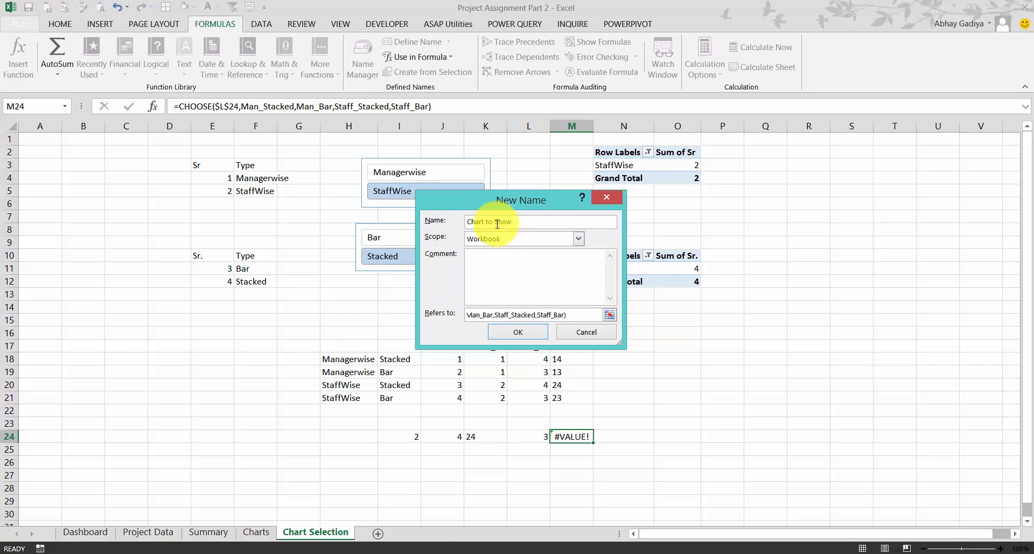
- Change the new name to Chart_to_Show, save it with the CHOOSE formula and close the Name Manager
click(518, 330)
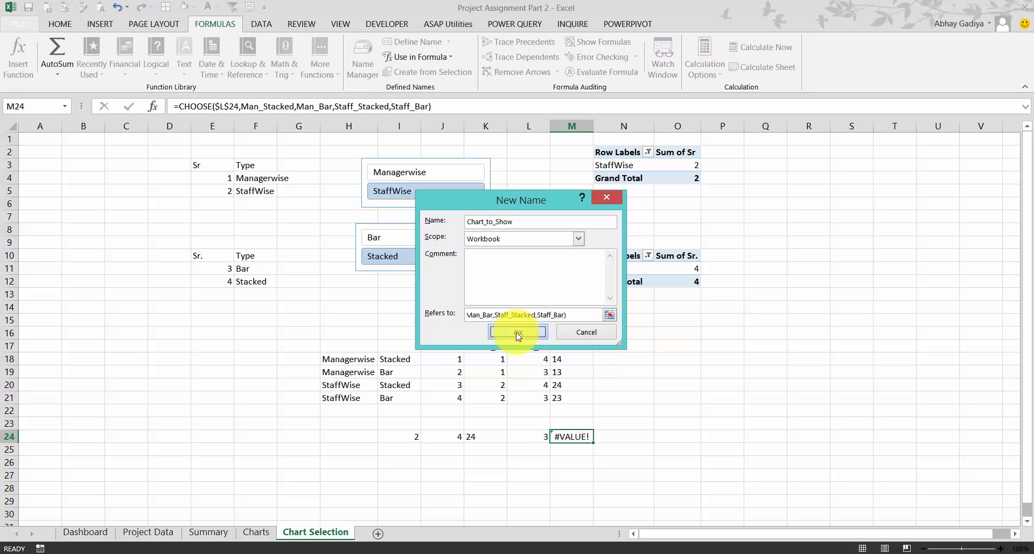
click(518, 333)
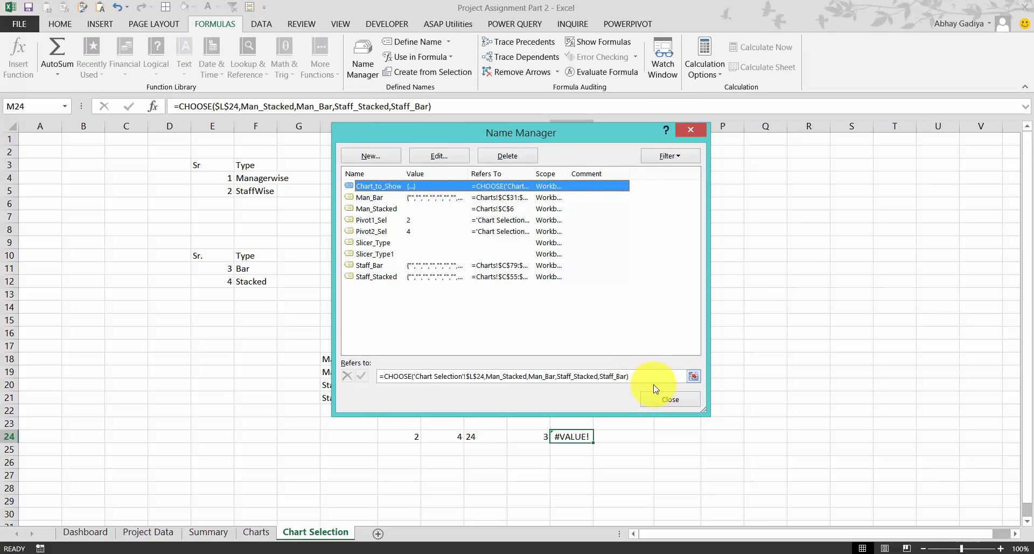
click(664, 404)
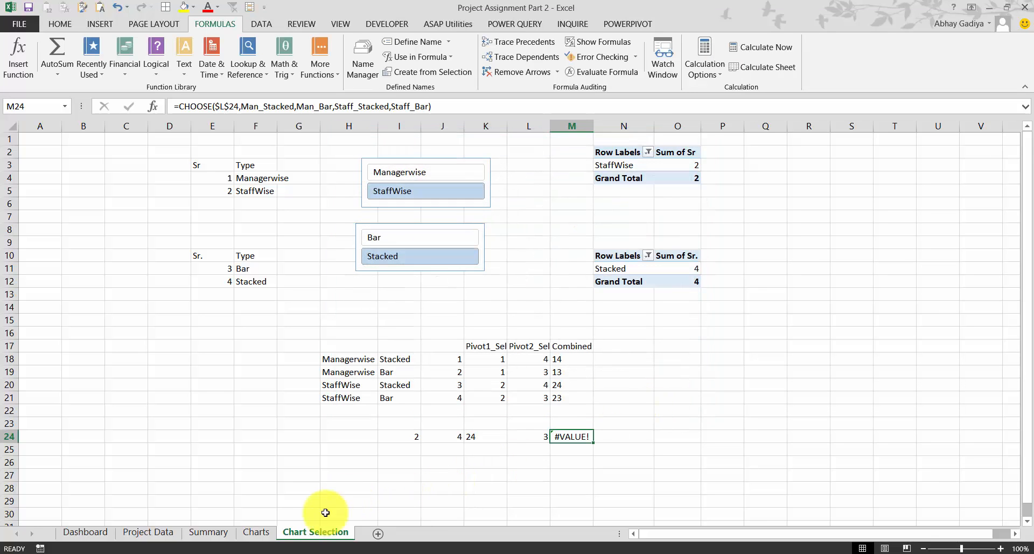
- Copy the merged Man_Stacked range holding the Managerwise Stacked chart on the Charts sheet
click(256, 533)
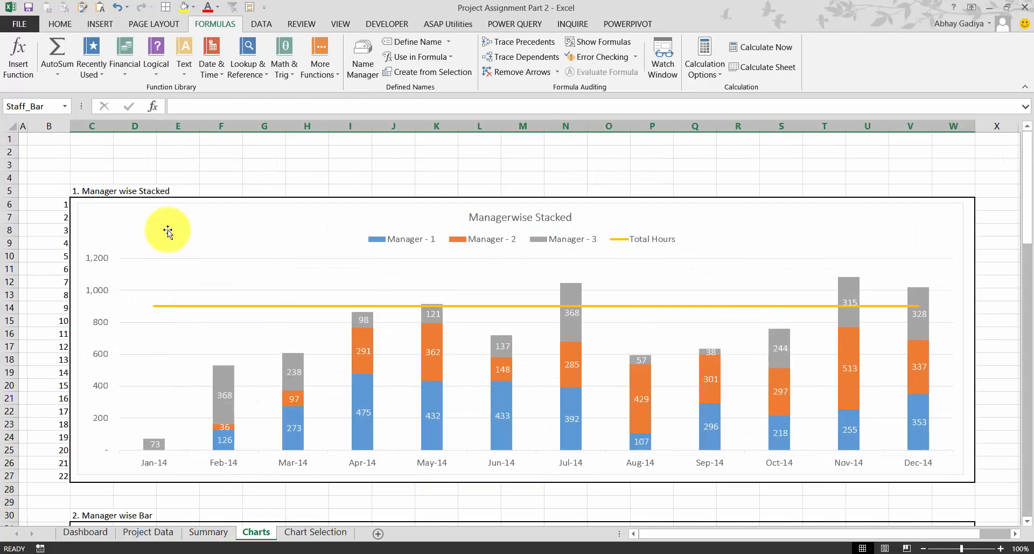
click(190, 175)
key(Down)
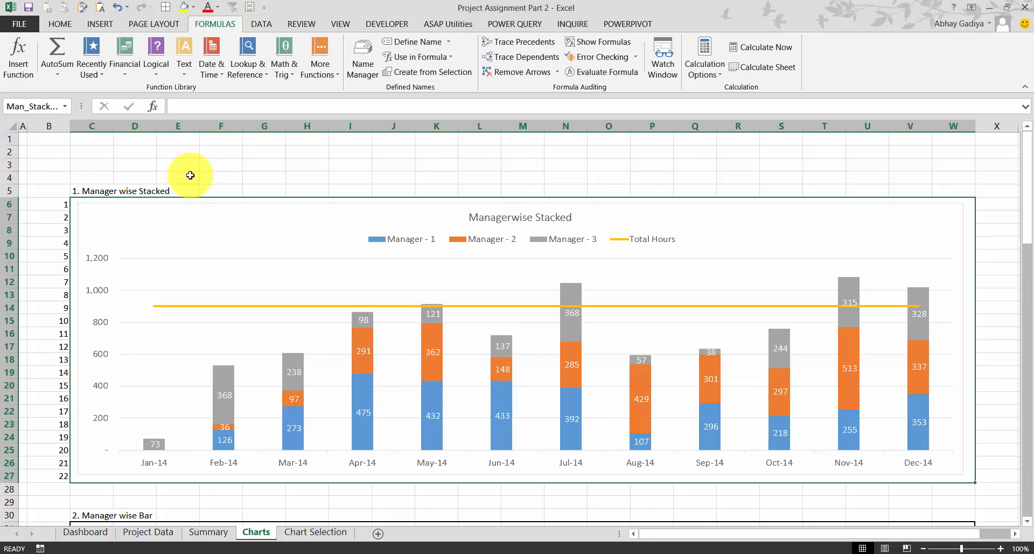
key(ctrl+c)
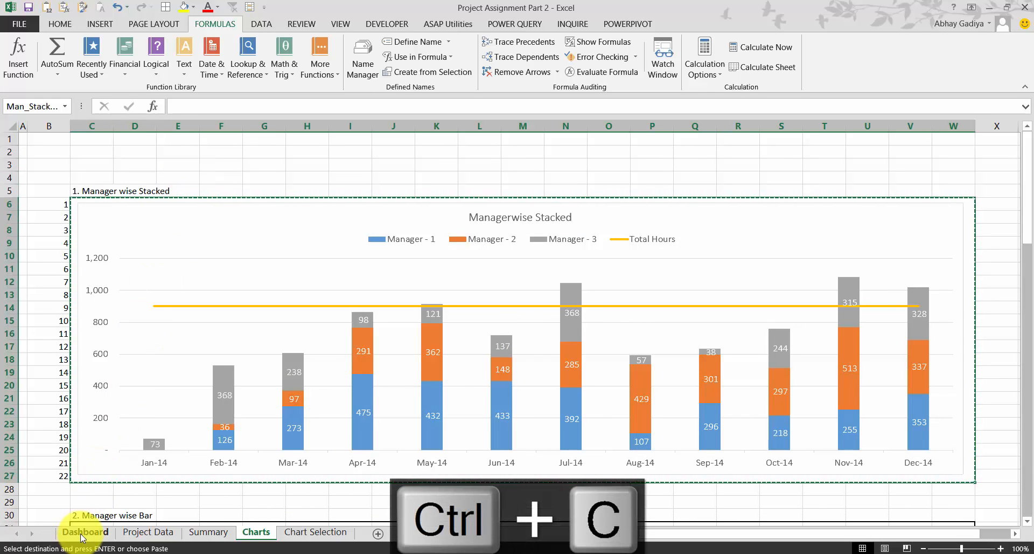
- Paste the copied range at B5 of the Dashboard sheet as a linked picture and move it lower, leaving space beneath the title banner
click(83, 533)
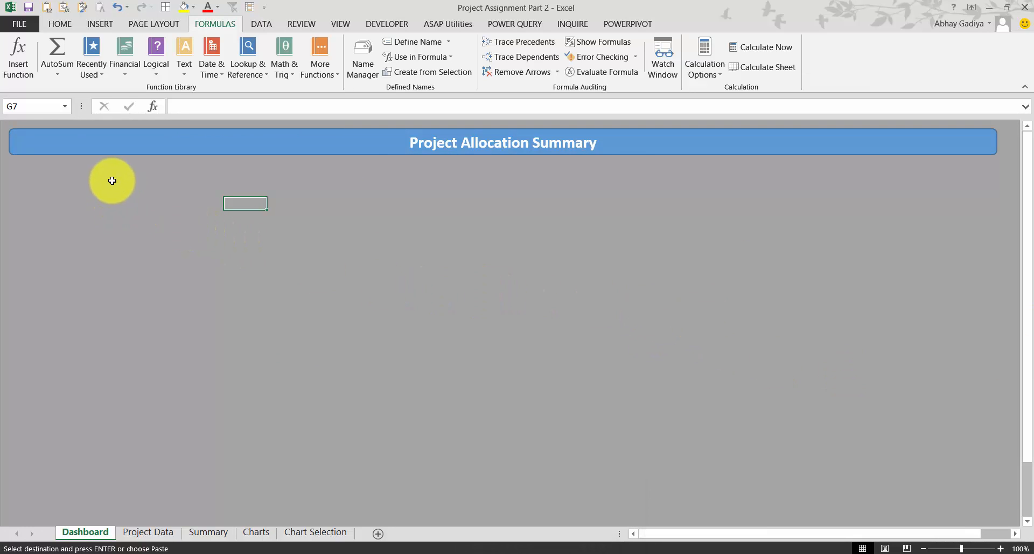
click(47, 177)
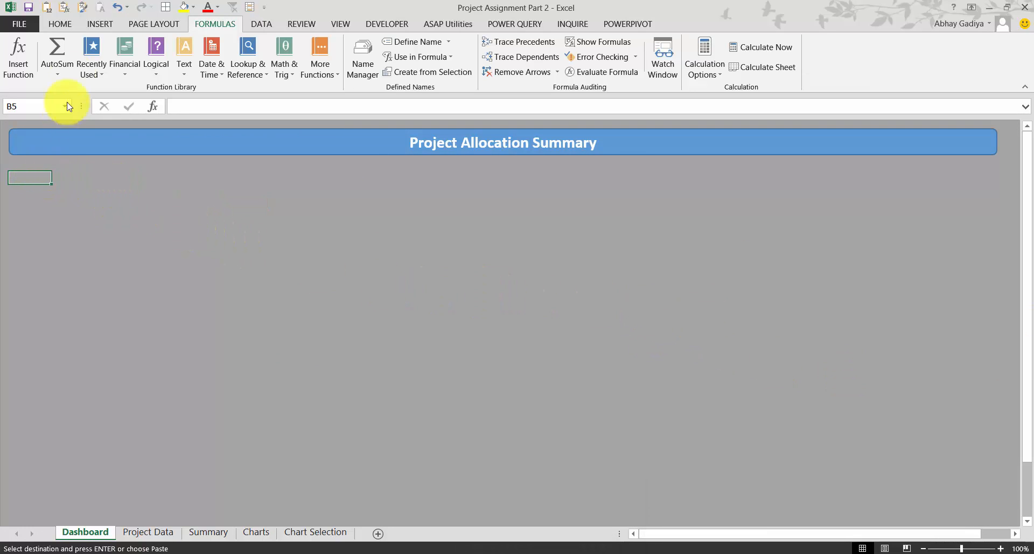
click(68, 23)
click(16, 71)
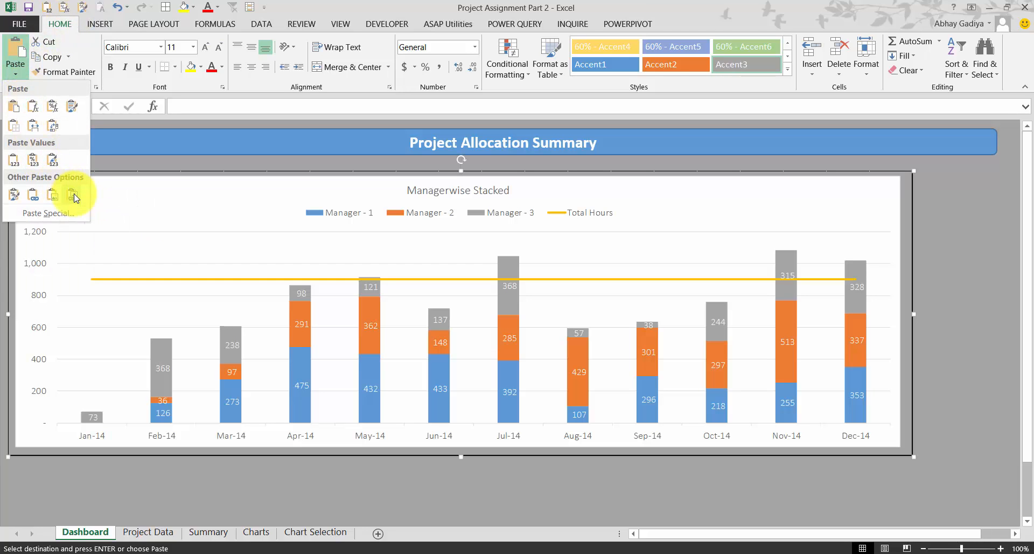
click(74, 197)
drag(156, 175, 186, 223)
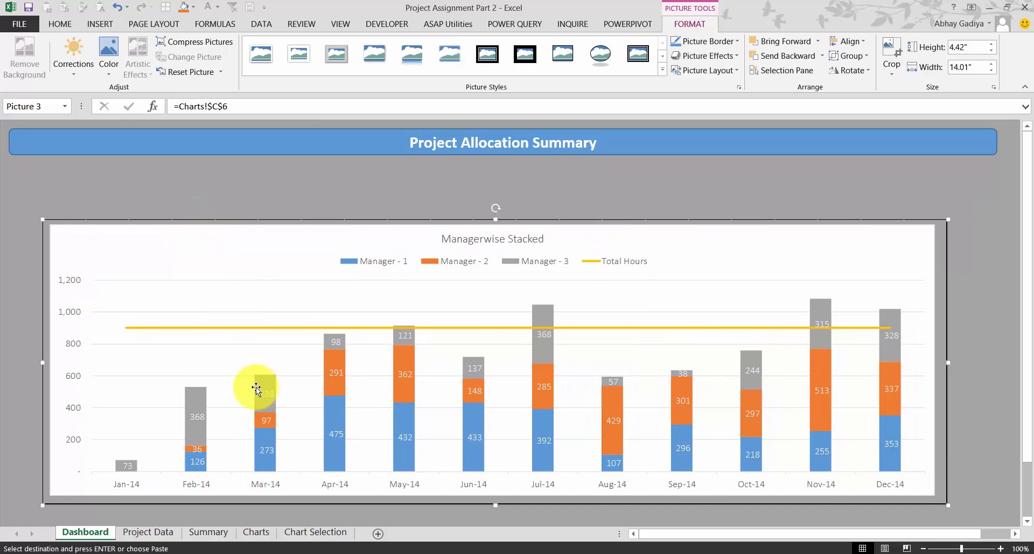
- Move both slicers together from the Chart Selection sheet to the Dashboard sheet, just below the title banner
click(316, 532)
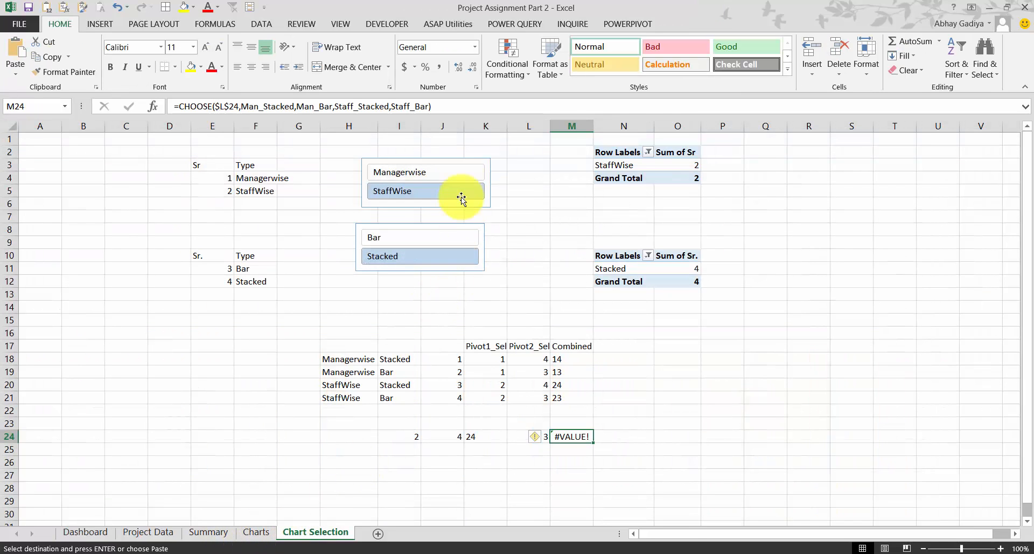
click(459, 159)
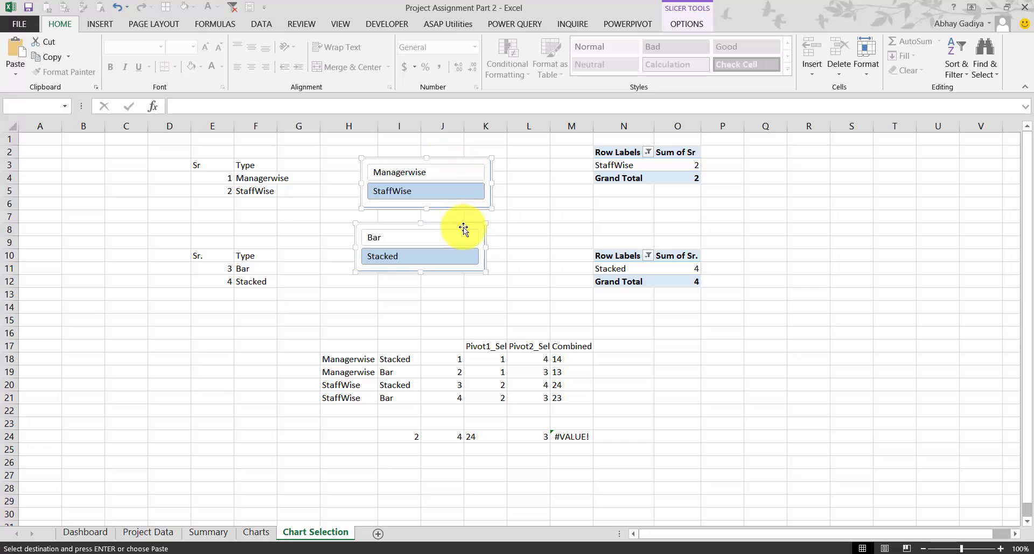
key(ctrl+x)
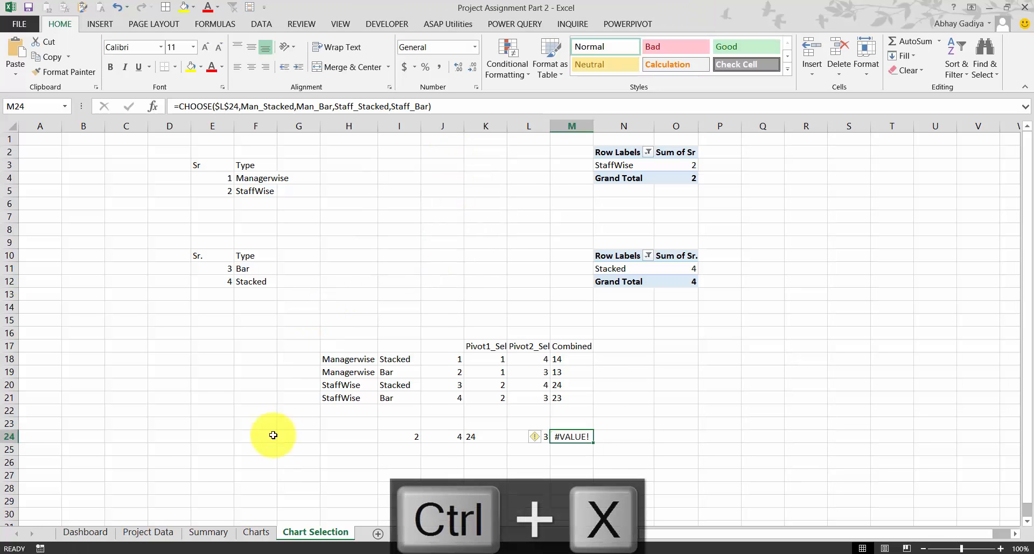
click(103, 536)
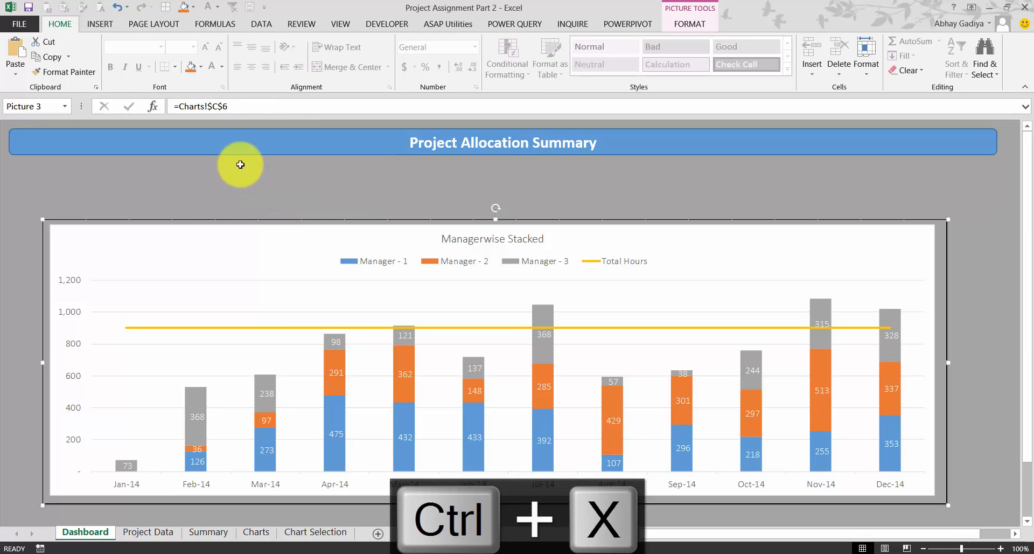
click(220, 166)
key(ctrl+v)
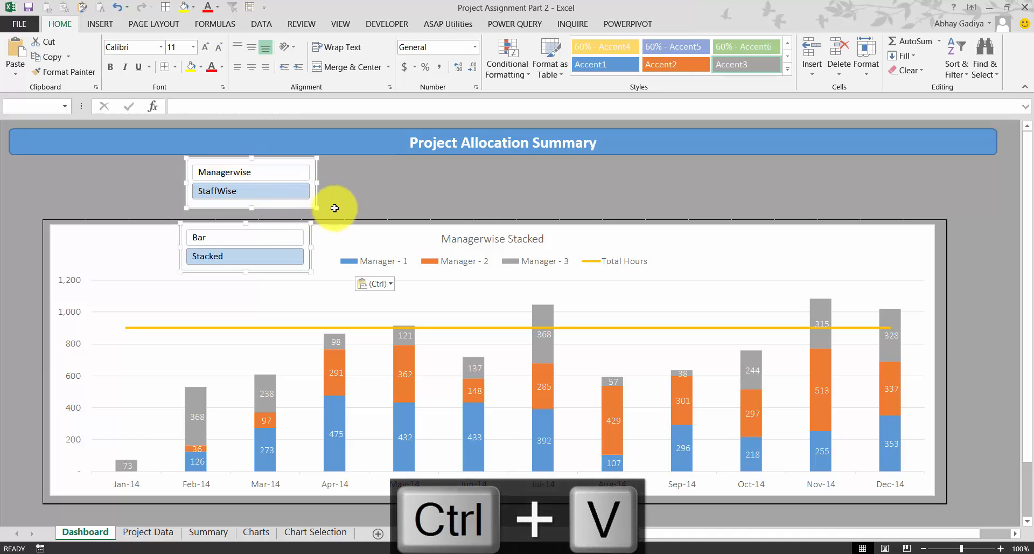
- Separate the two slicers and place them side by side between the title banner and the chart picture
click(372, 191)
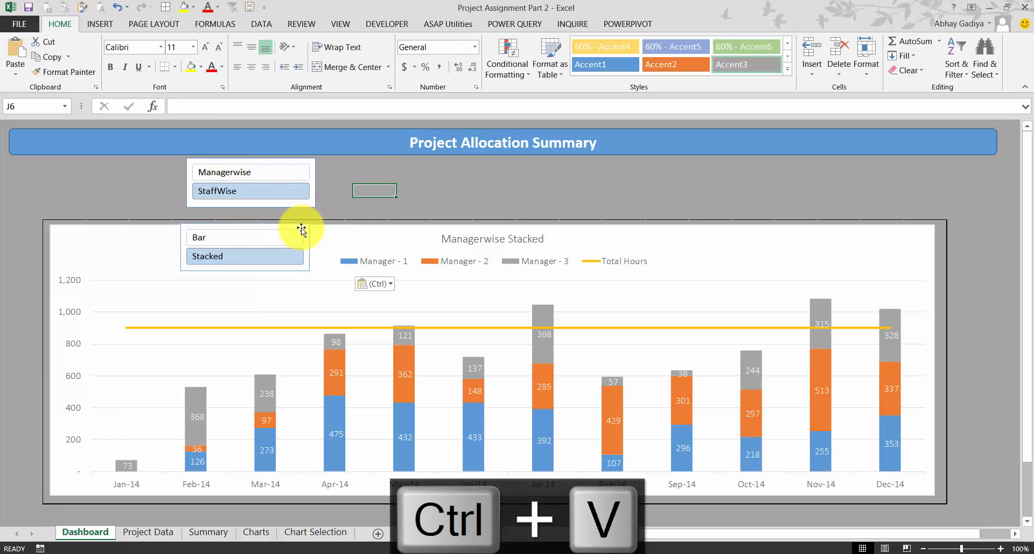
drag(302, 223, 659, 166)
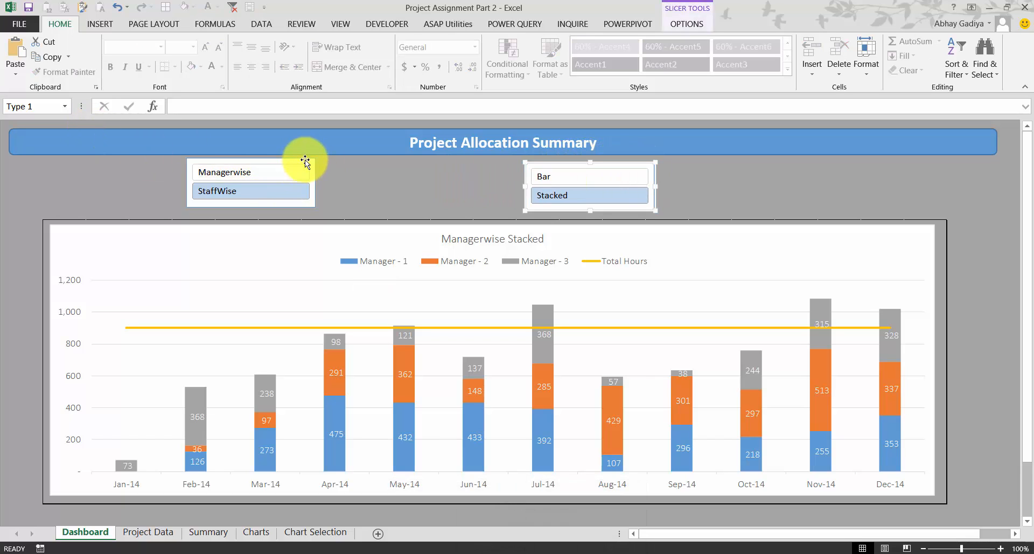
drag(305, 160, 449, 162)
- Select both slicers together and align them with each other using Align Middle
ctrl+click(560, 166)
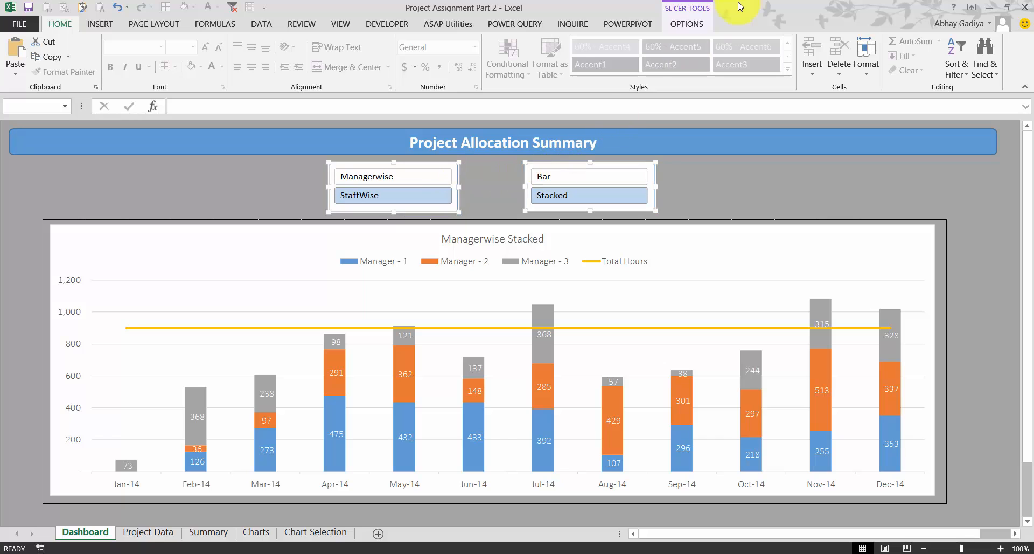
click(695, 25)
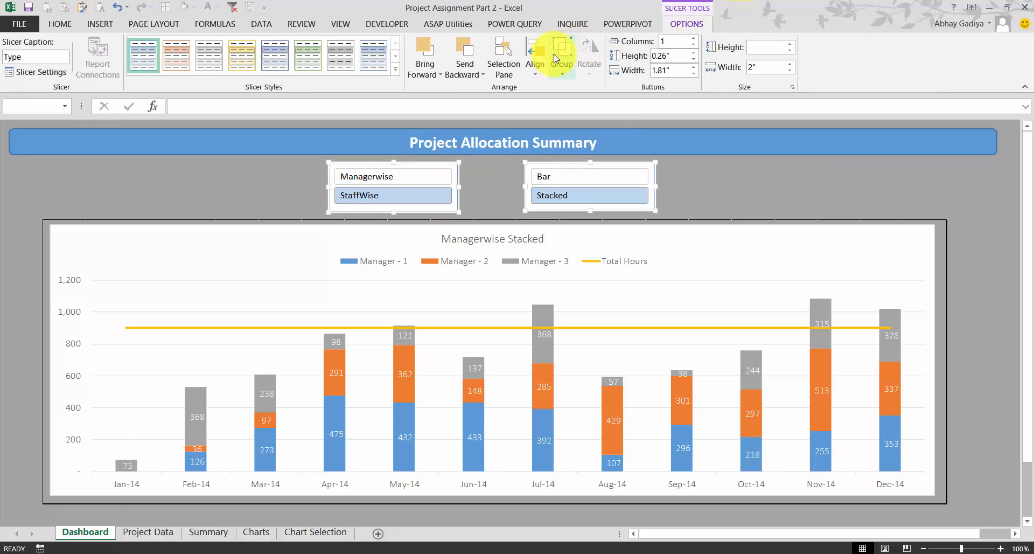
click(536, 75)
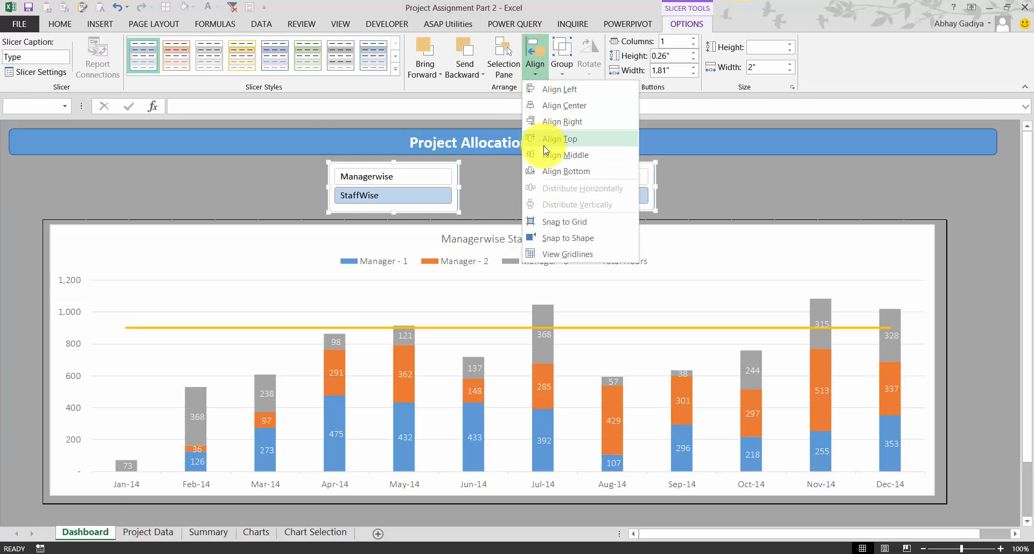
click(548, 159)
click(693, 202)
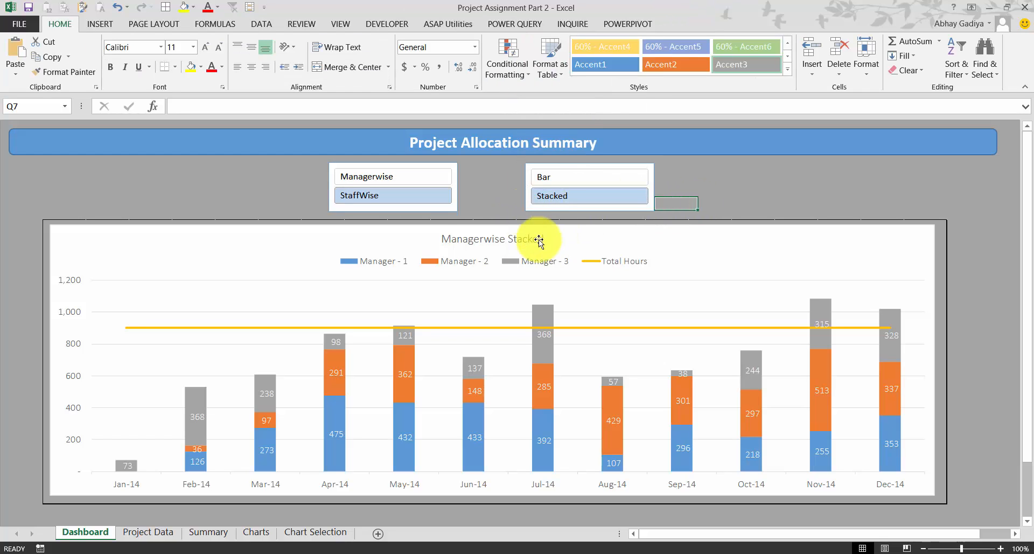
- Change the linked chart picture's formula to =Chart_to_Show
click(402, 236)
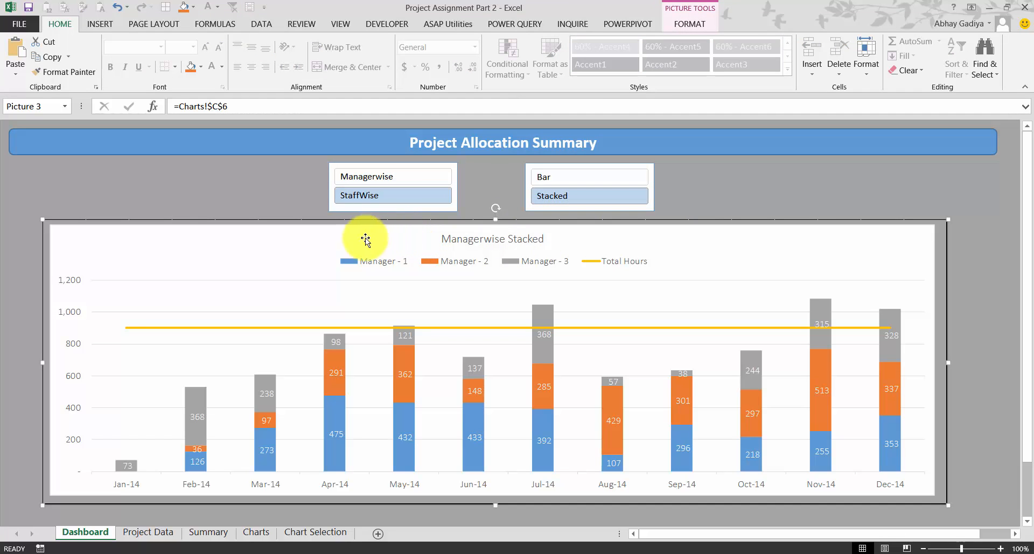
drag(230, 108, 174, 113)
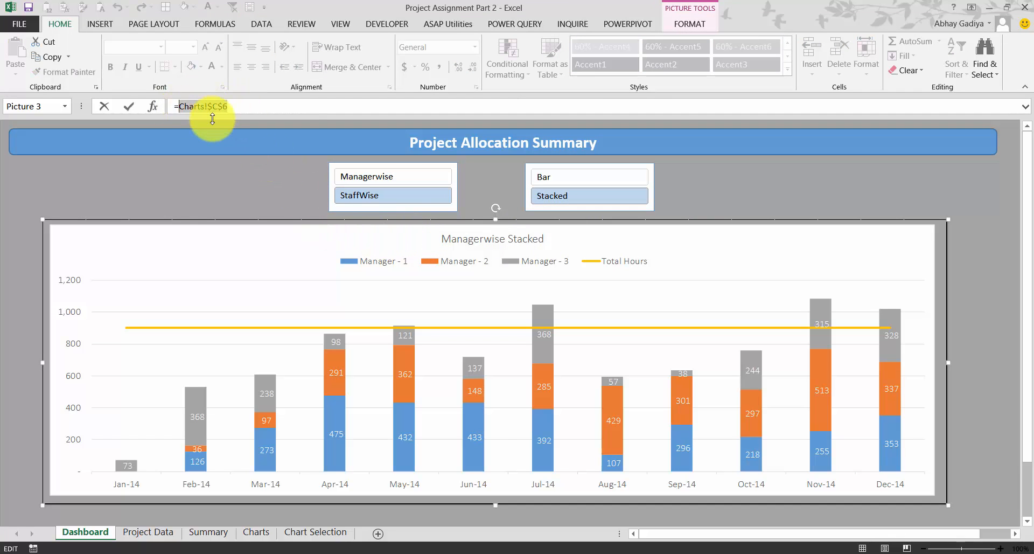
text(cha)
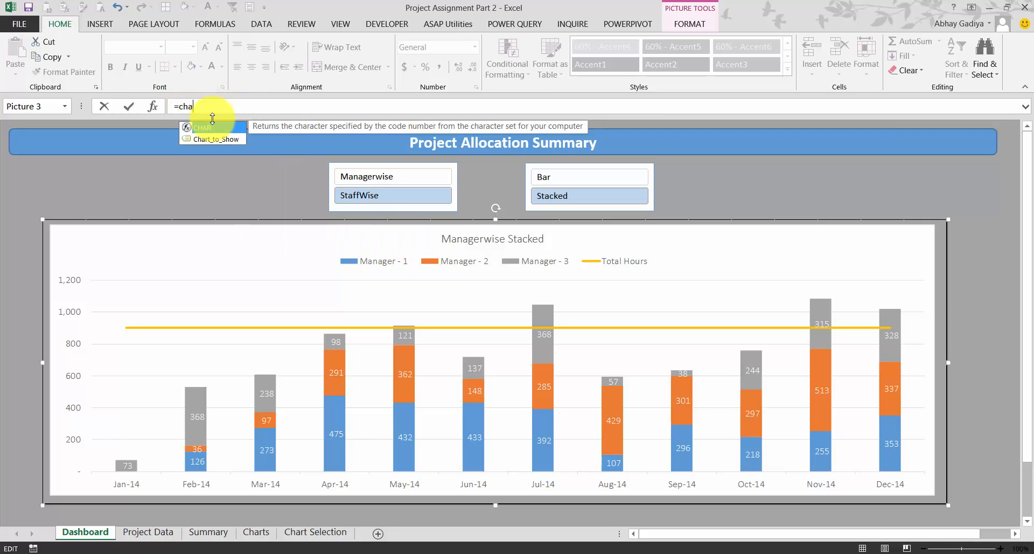
key(Down)
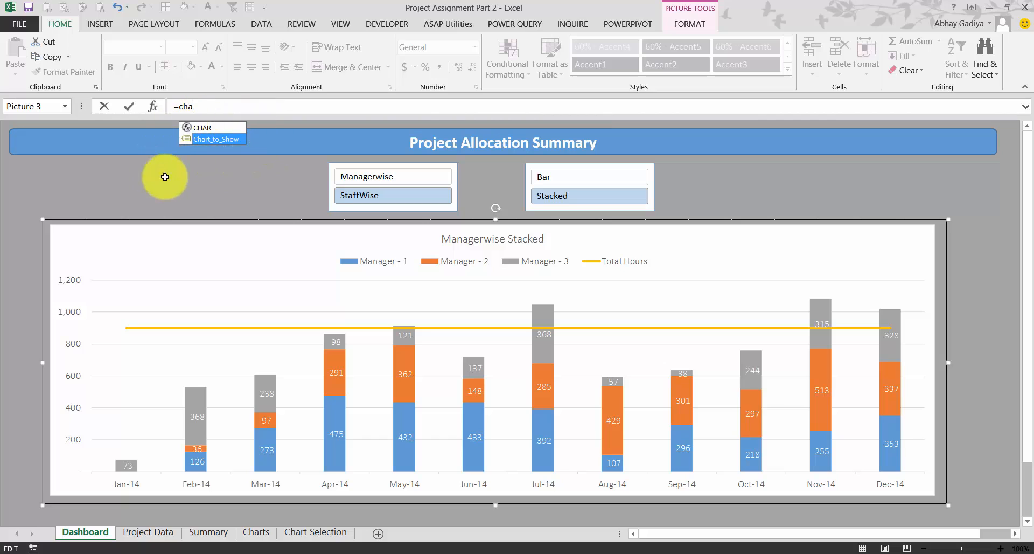
key(Tab)
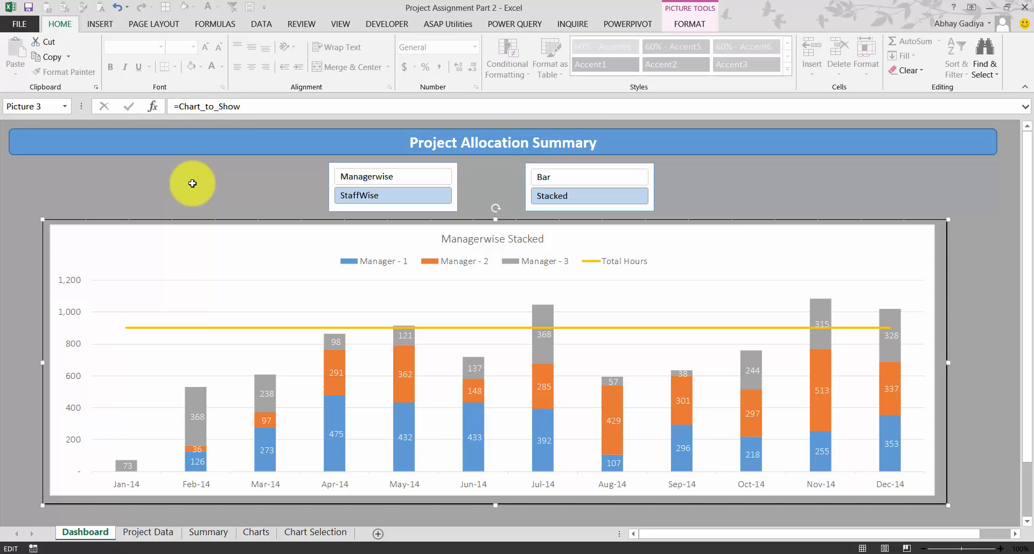
key(Return)
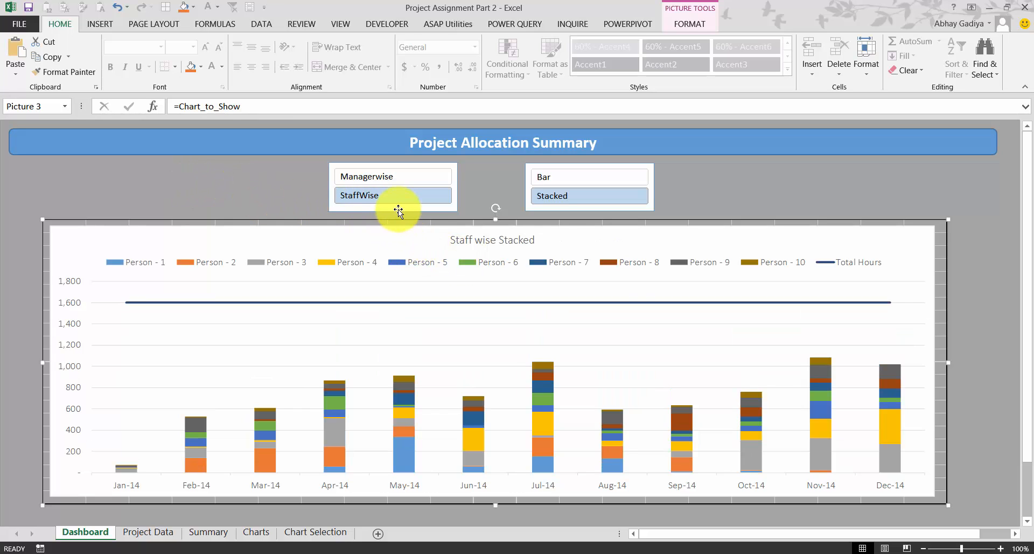
- Test the linked picture by switching the slicers through Managerwise Stacked, Managerwise Bar and StaffWise Stacked, finishing on Managerwise and Bar
click(385, 177)
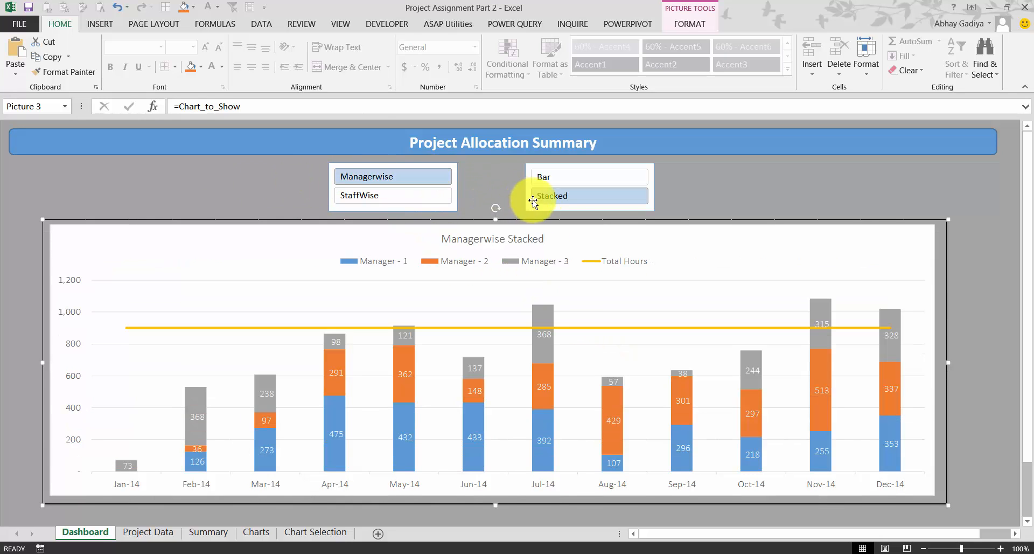
click(712, 191)
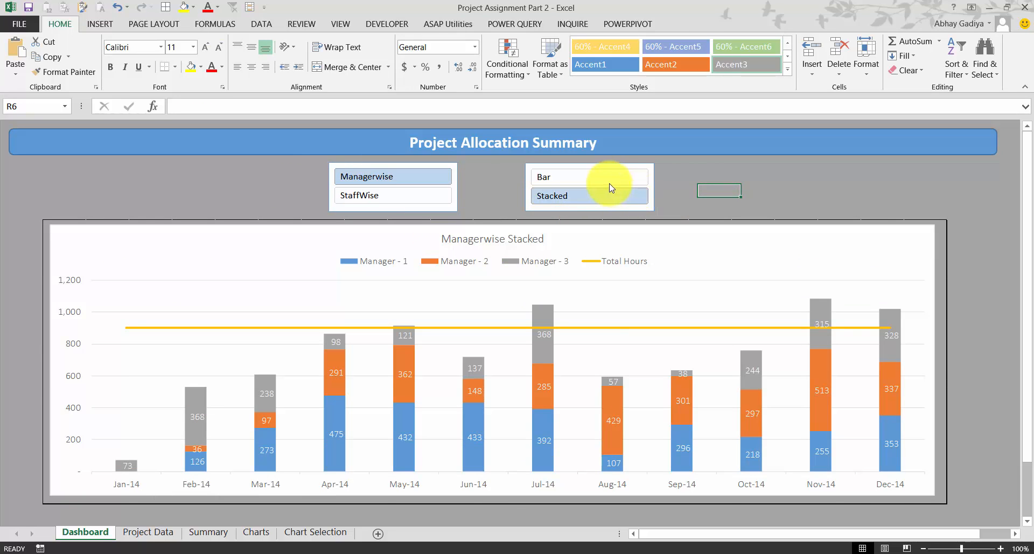
click(587, 177)
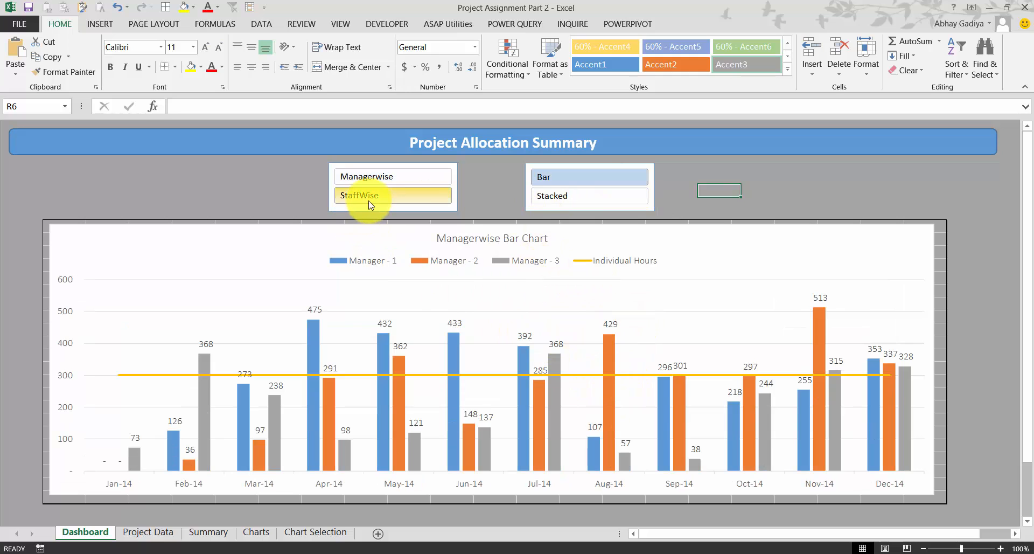
click(401, 198)
click(555, 196)
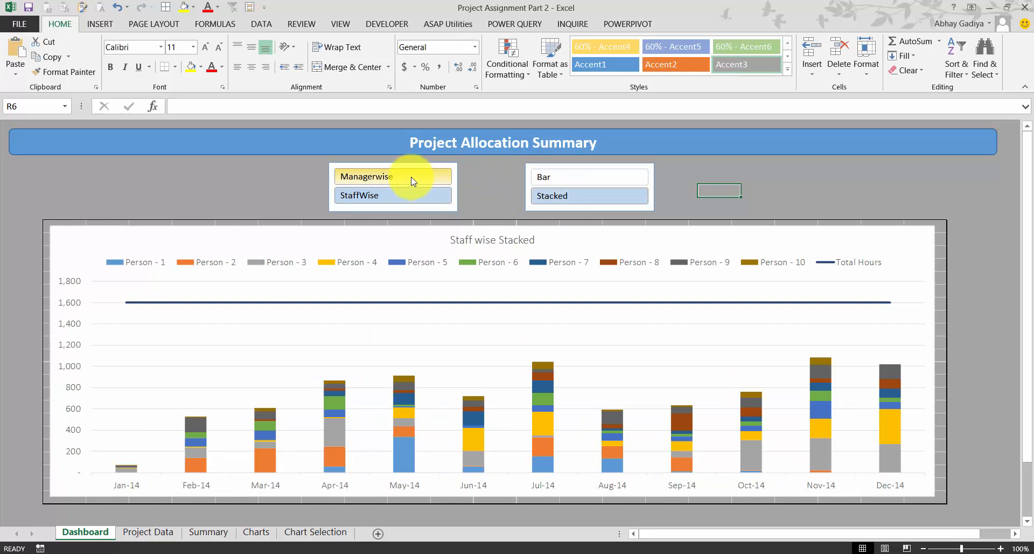
click(404, 176)
click(545, 177)
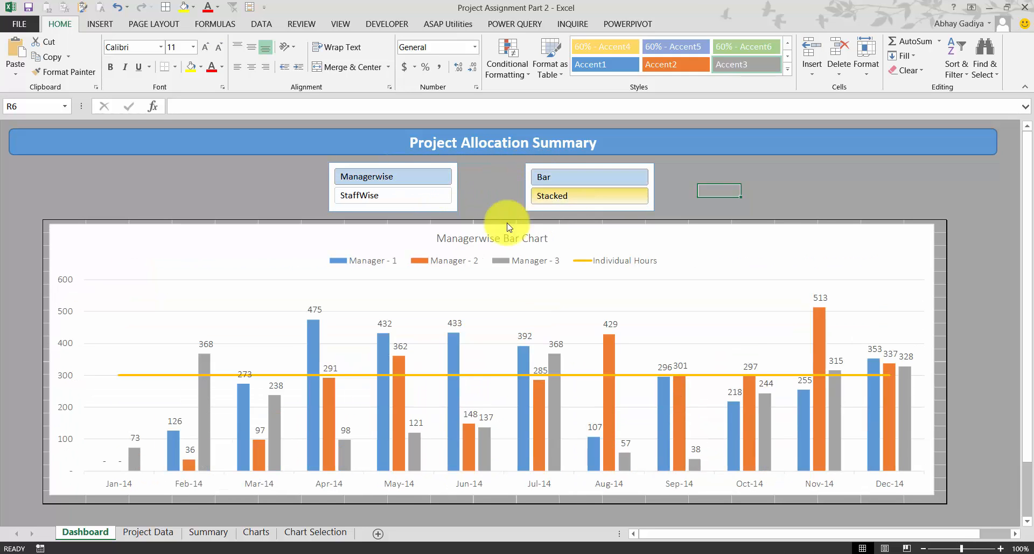
- Review the Summary and Project Data sheets behind the charts and return to the Dashboard sheet
click(205, 532)
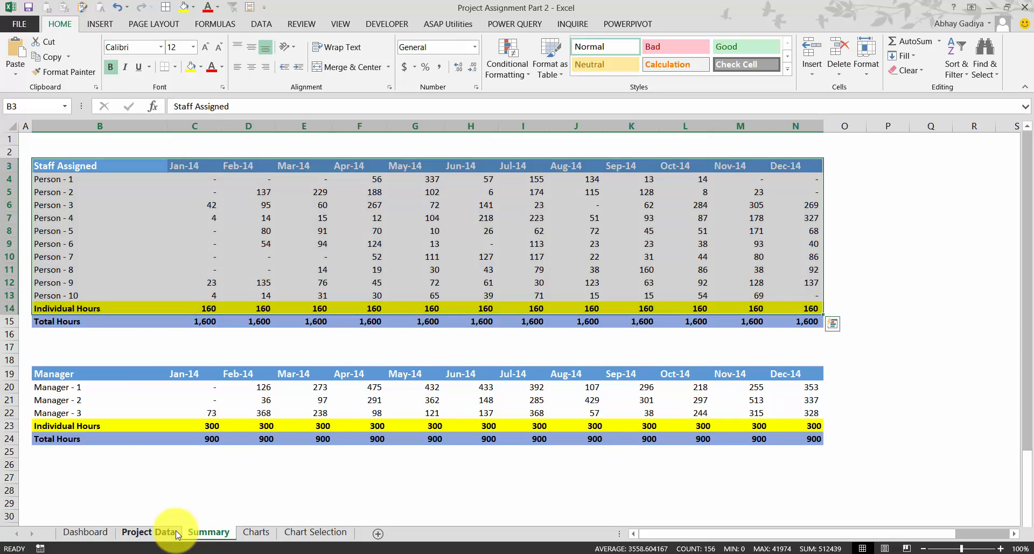
click(153, 532)
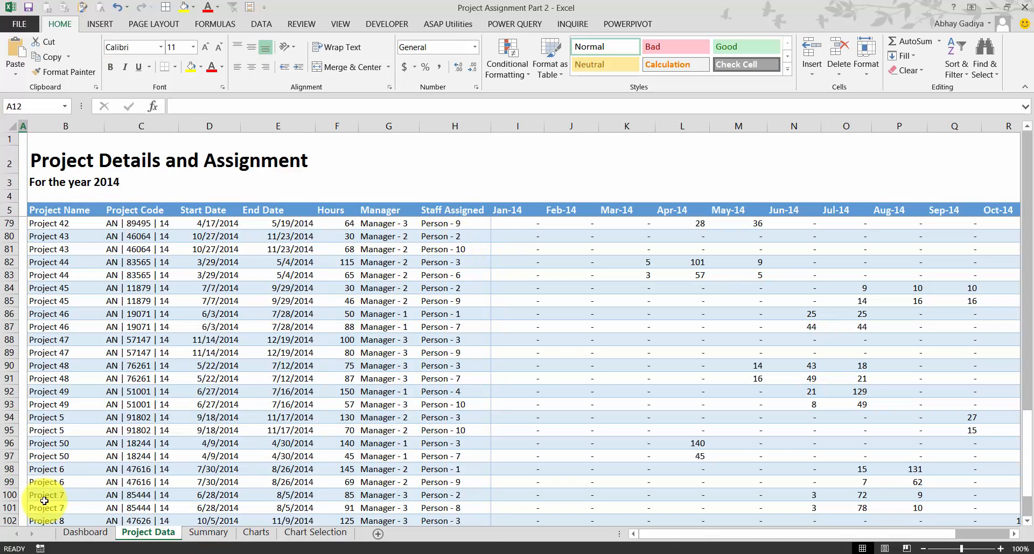
click(81, 533)
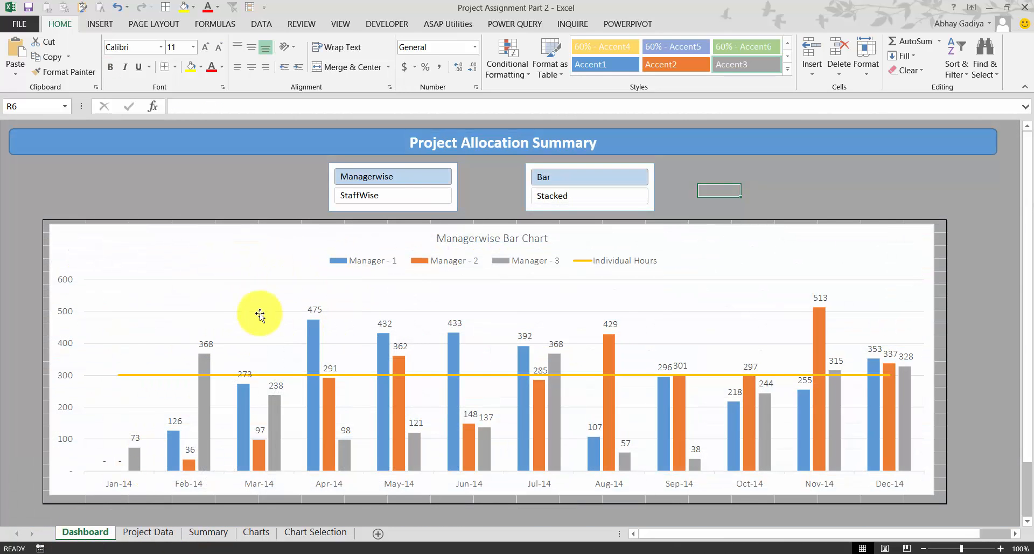